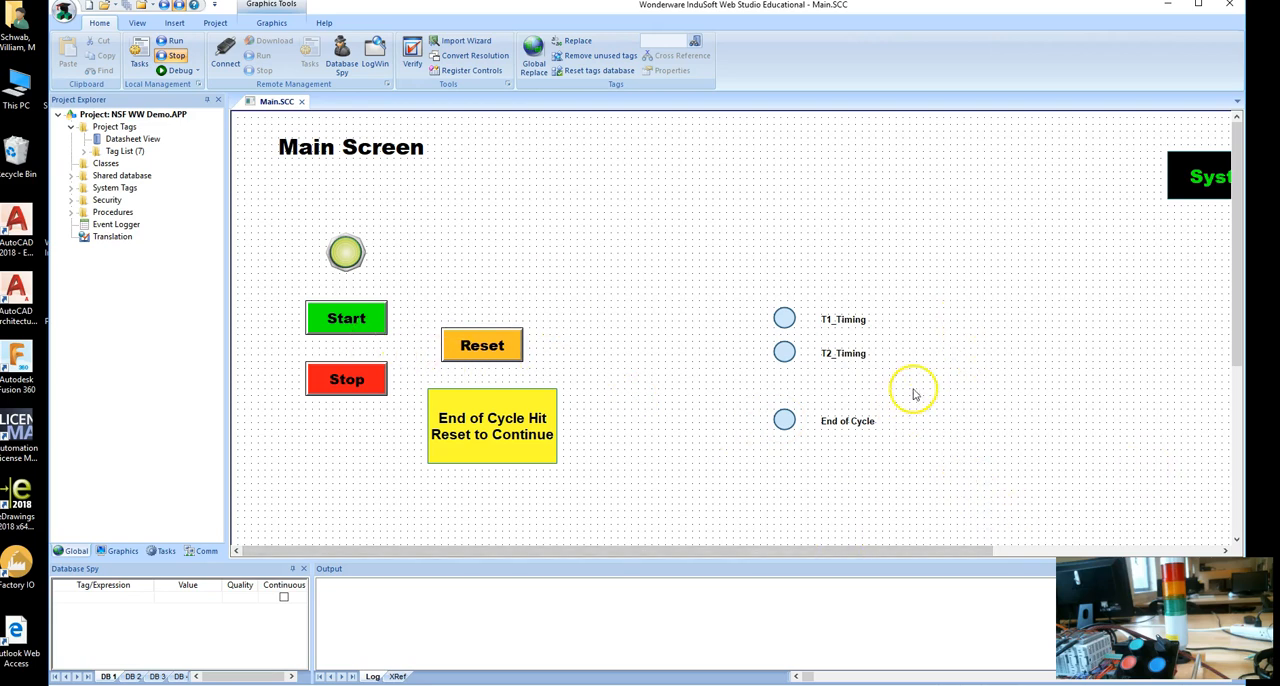
# Clear space mid-screen by moving the End of Cycle indicator lower and the T1_Timing and T2_Timing indicators farther right, with their labels.
pyautogui.moveTo(939, 487)
pyautogui.mouseDown()
pyautogui.moveTo(760, 394)
pyautogui.moveTo(786, 512)
pyautogui.mouseUp()
pyautogui.moveTo(890, 396); pyautogui.dragTo(706, 275)
pyautogui.moveTo(784, 318); pyautogui.dragTo(1028, 345)
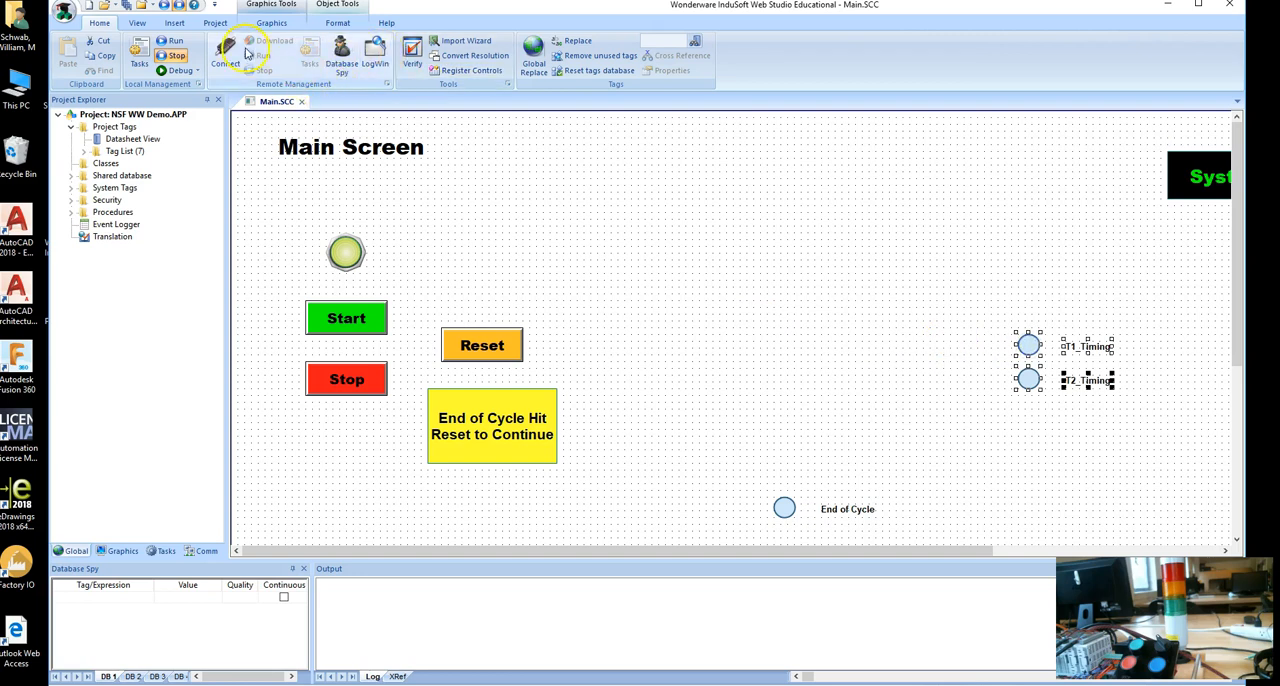
# Insert the StackLight_GYR_01 indicator symbol from the system symbol library into the cleared area above the End of Cycle indicator.
pyautogui.click(272, 23)
pyautogui.click(816, 78)
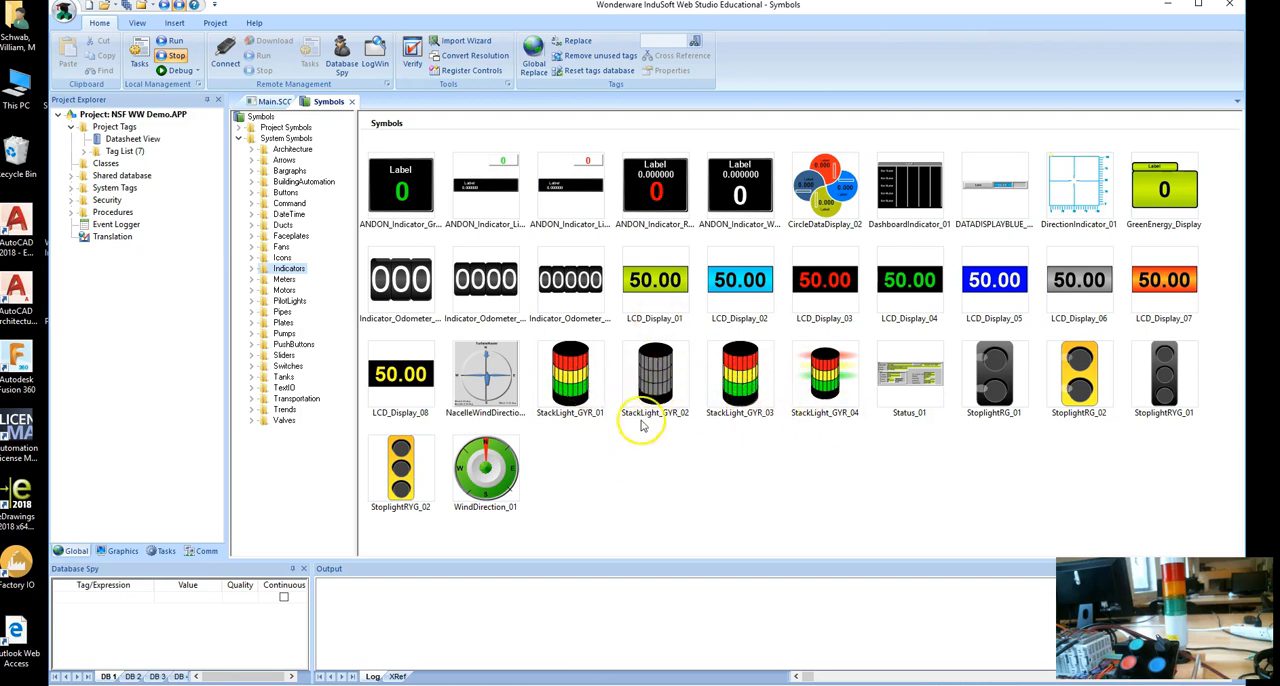
pyautogui.doubleClick(567, 375)
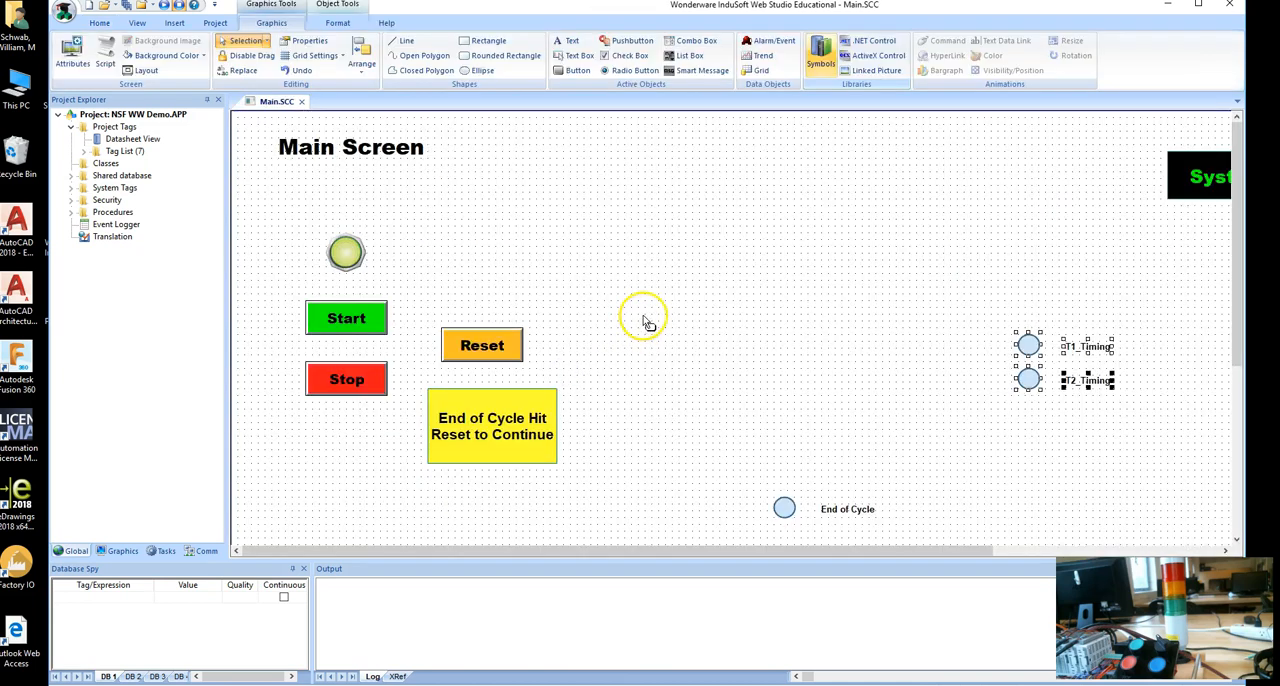
pyautogui.click(670, 320)
pyautogui.click(600, 402)
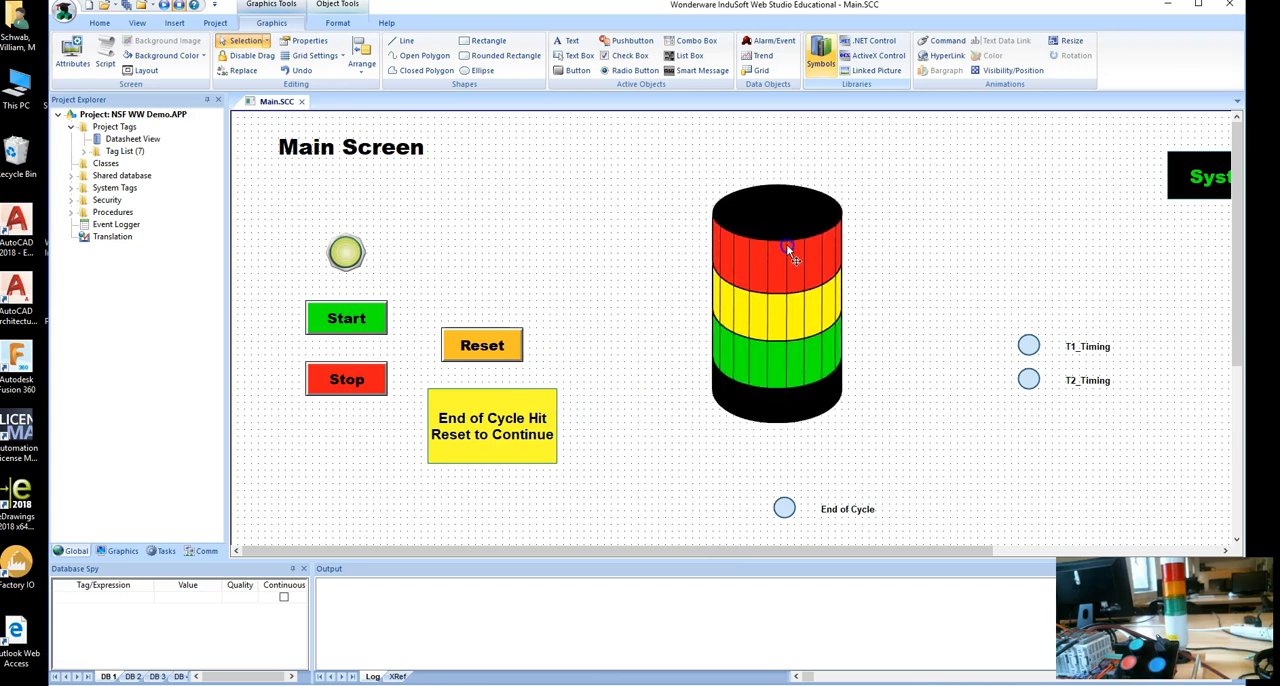
pyautogui.click(786, 243)
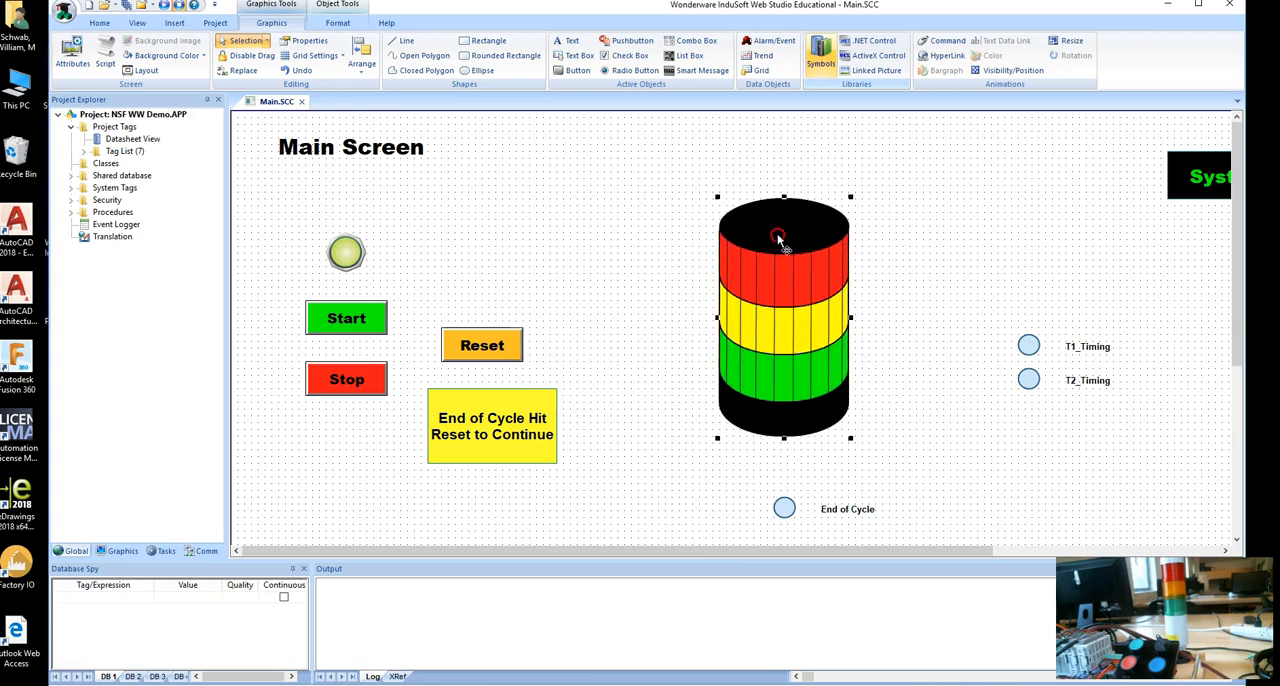
# Check the stack light's tag properties and shrink the symbol to about 111 by 231.
pyautogui.rightClick(780, 243)
pyautogui.click(815, 244)
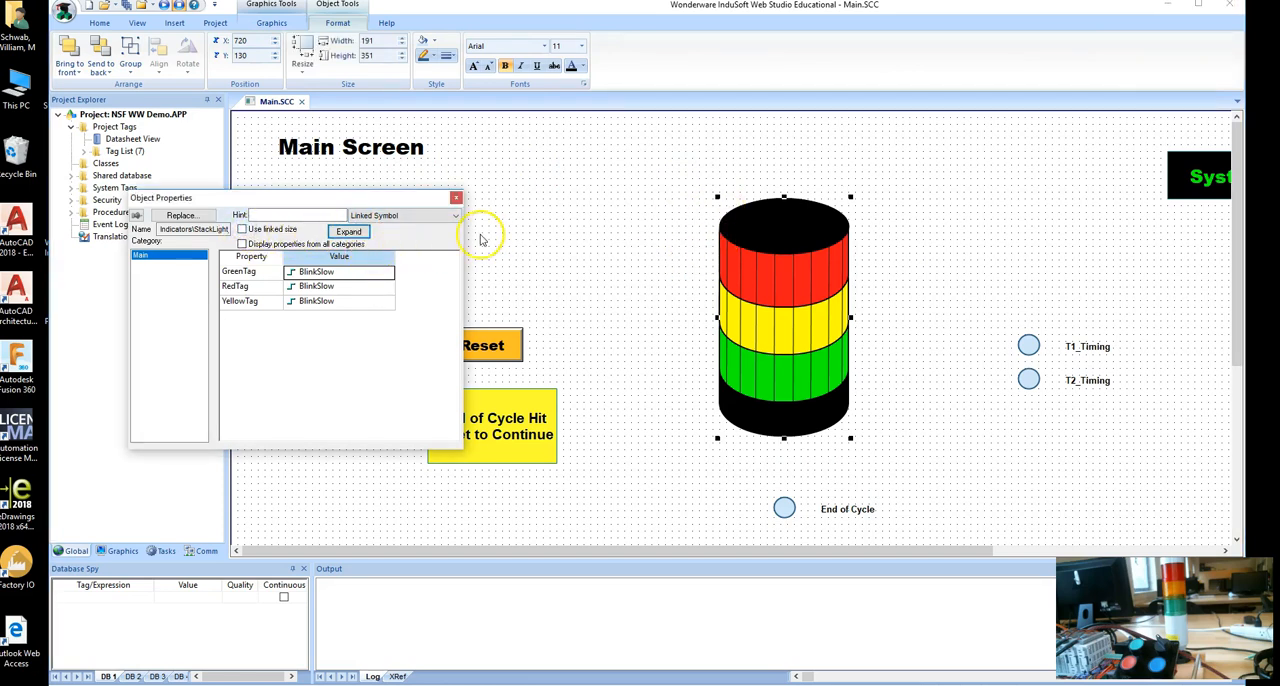
pyautogui.click(456, 199)
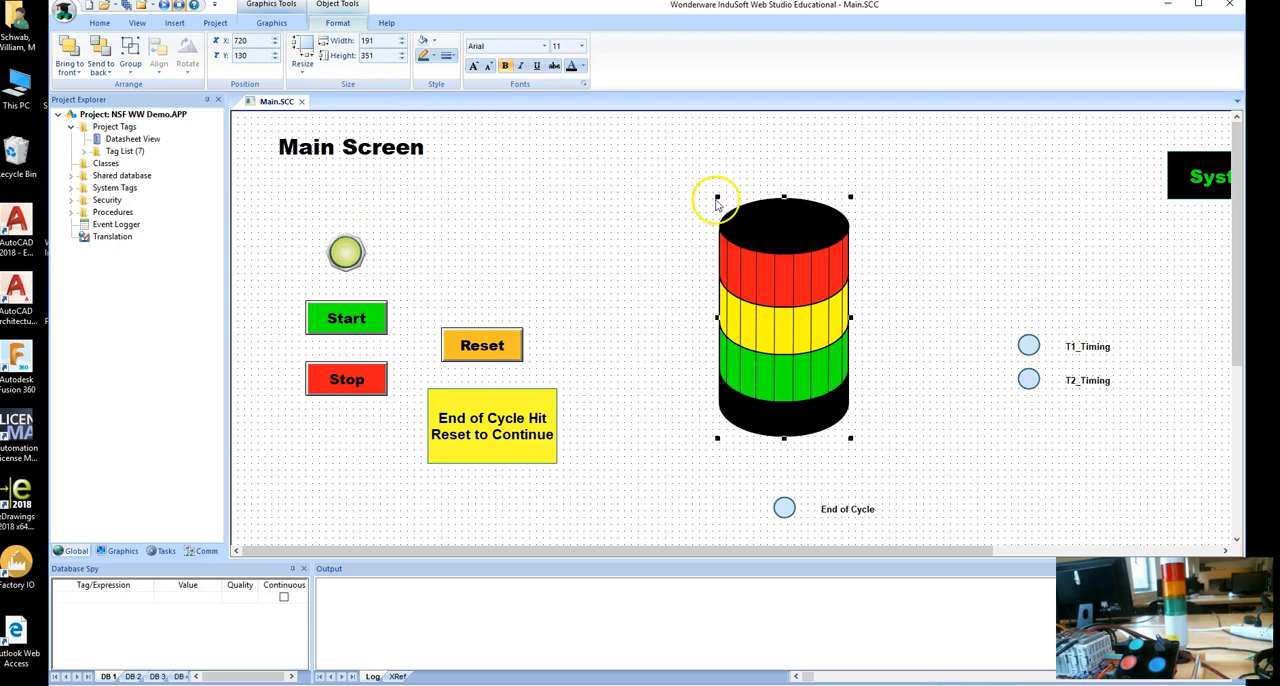
pyautogui.moveTo(718, 196); pyautogui.dragTo(778, 309)
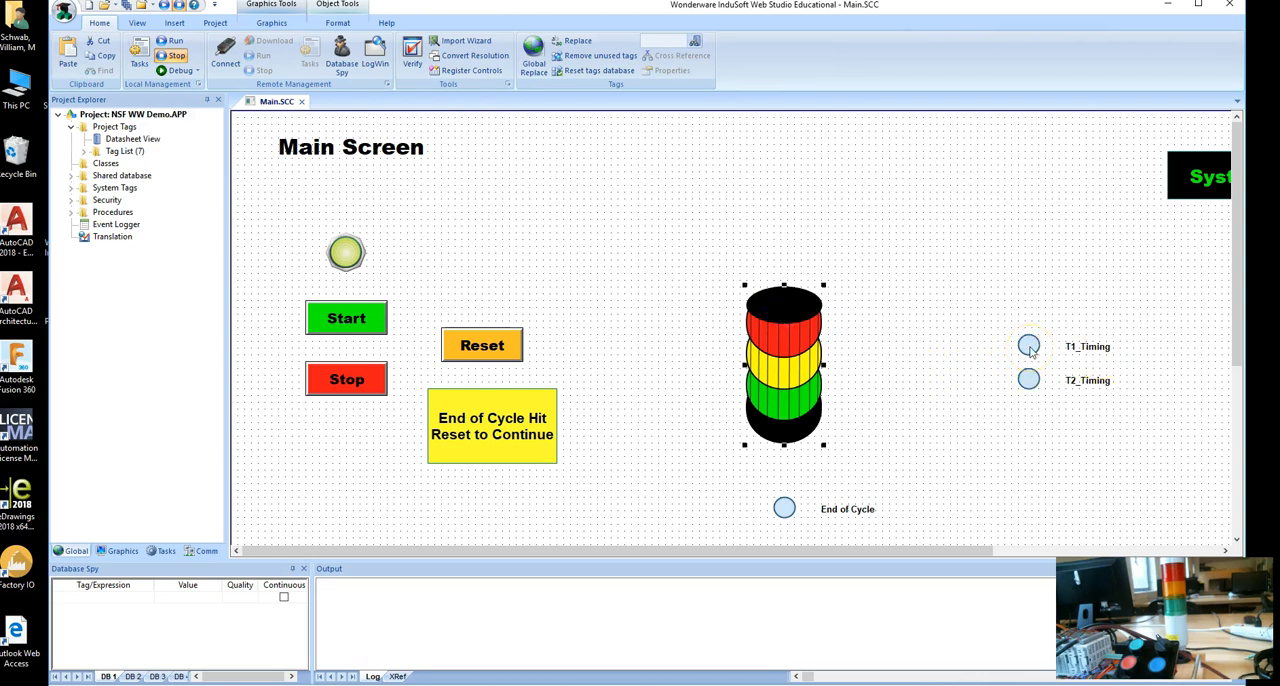
# Check the tag driving the T1_Timing indicator's color and assign T1_Timing to the stack light's GreenTag.
pyautogui.doubleClick(1029, 347)
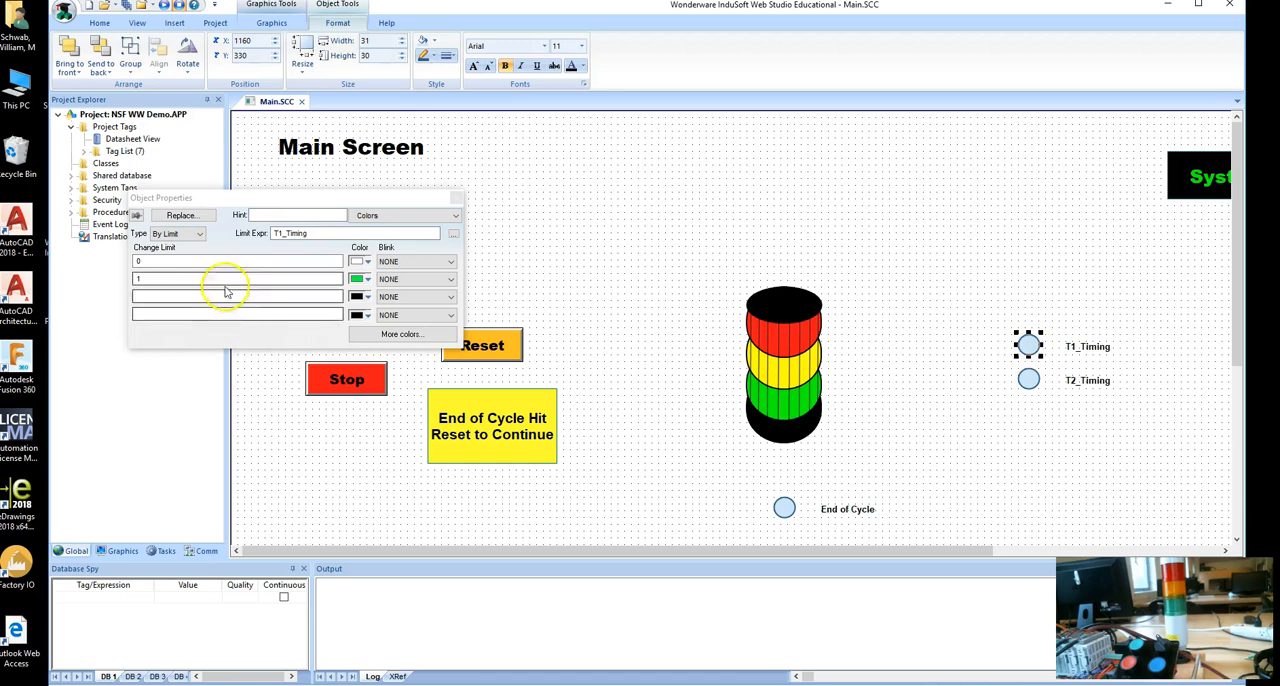
pyautogui.click(307, 233)
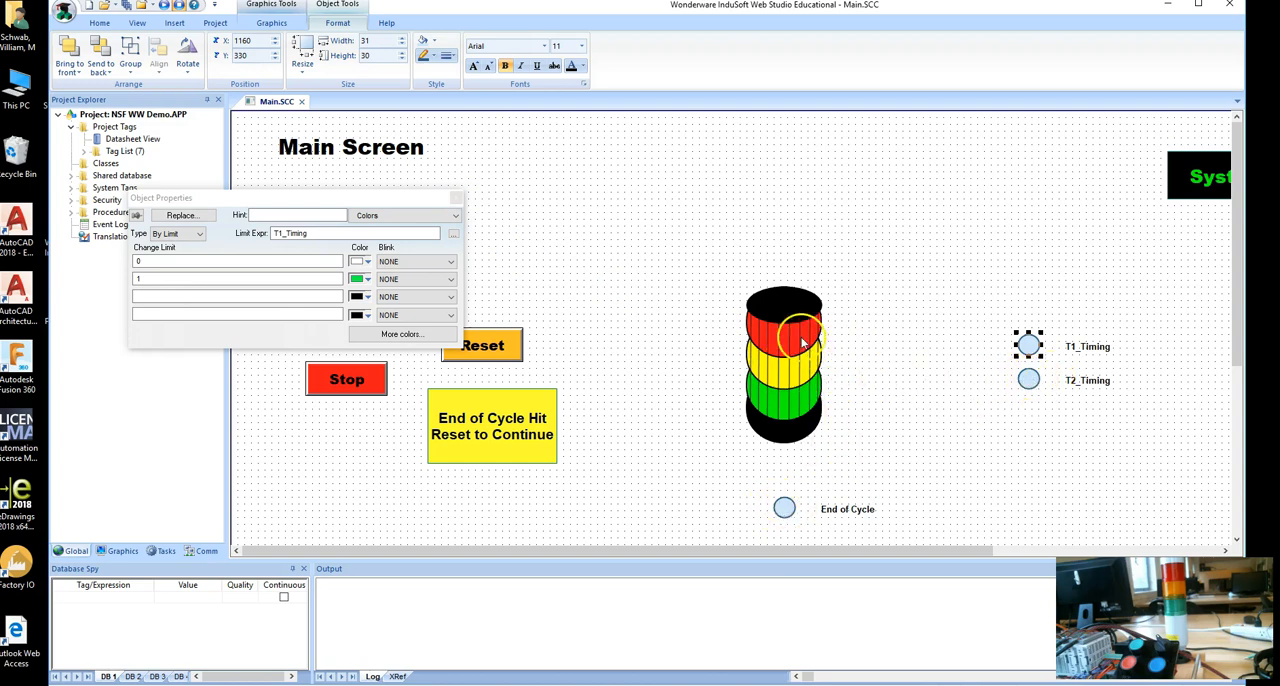
pyautogui.click(455, 197)
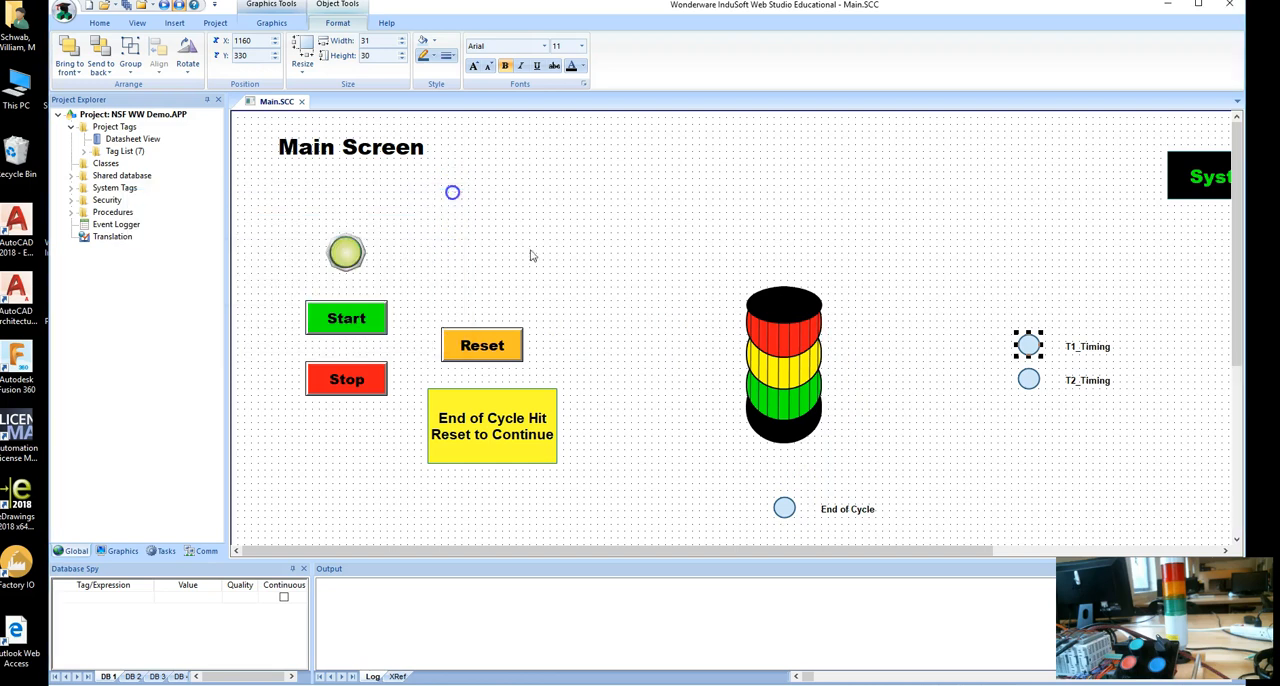
pyautogui.doubleClick(799, 416)
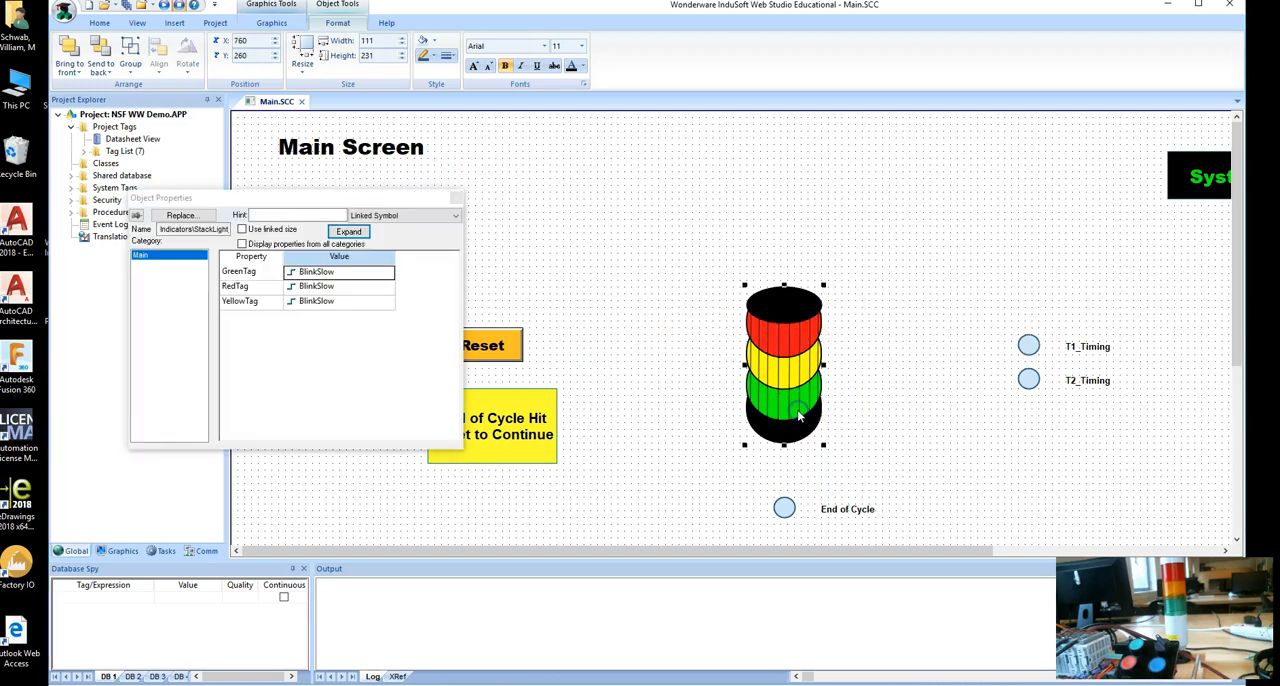
pyautogui.doubleClick(350, 278)
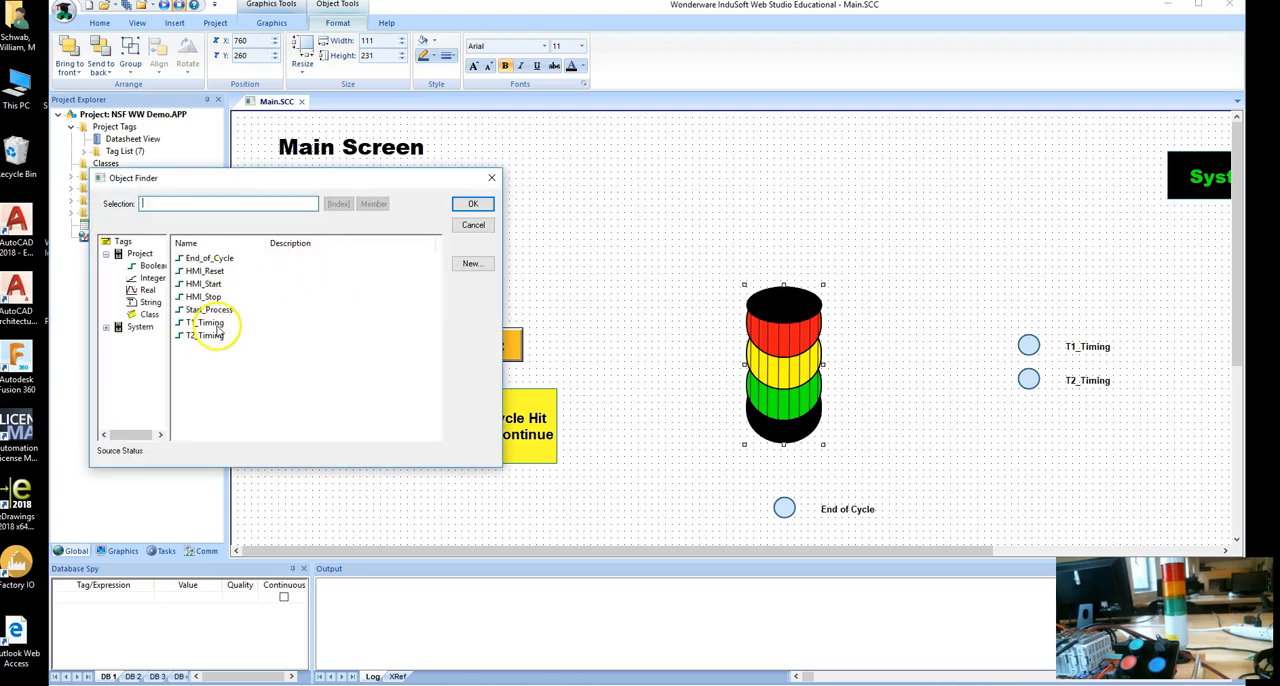
pyautogui.doubleClick(210, 323)
# Assign T2_Timing to the stack light's YellowTag and End_of_Cycle to its RedTag, and review the tag assignments.
pyautogui.doubleClick(350, 289)
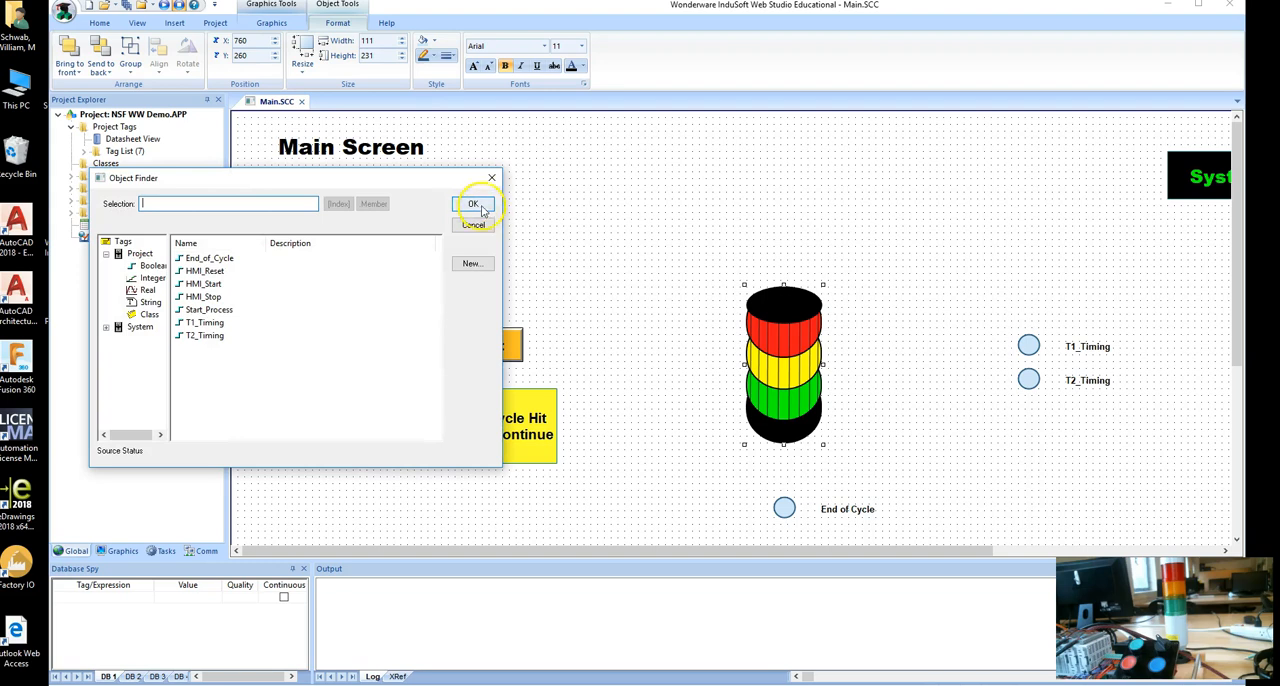
pyautogui.click(491, 177)
pyautogui.doubleClick(336, 302)
pyautogui.click(203, 337)
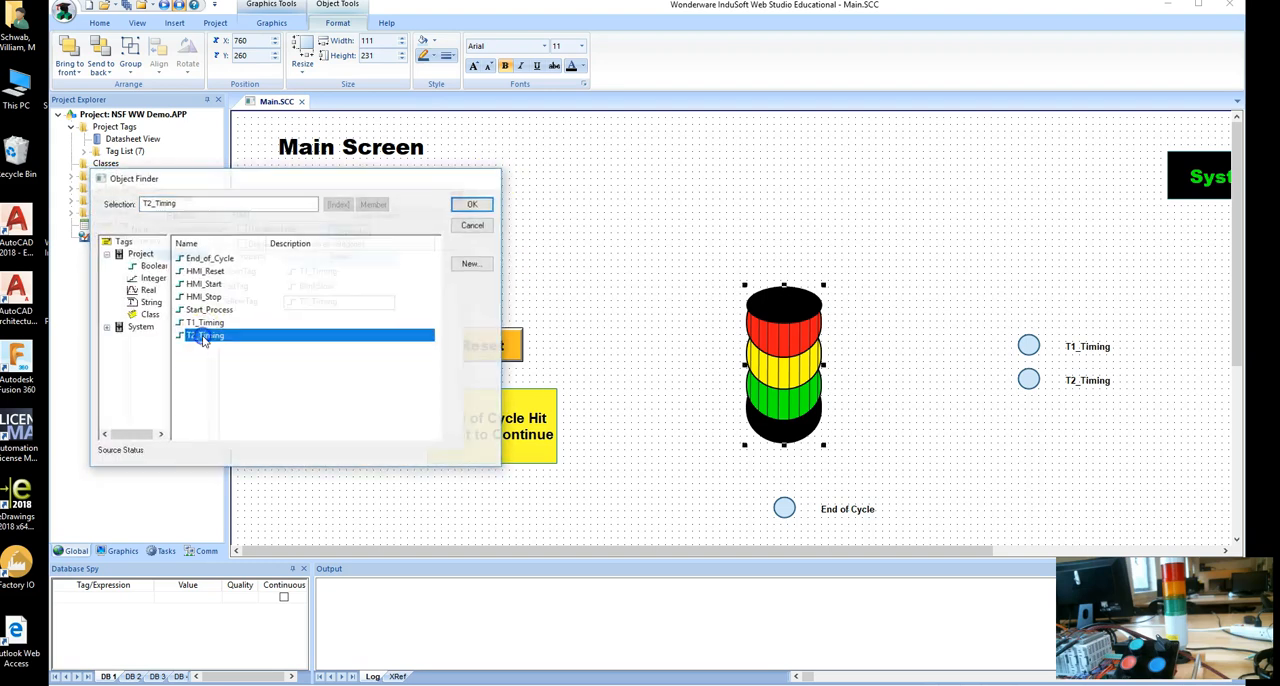
pyautogui.doubleClick(350, 286)
pyautogui.doubleClick(240, 258)
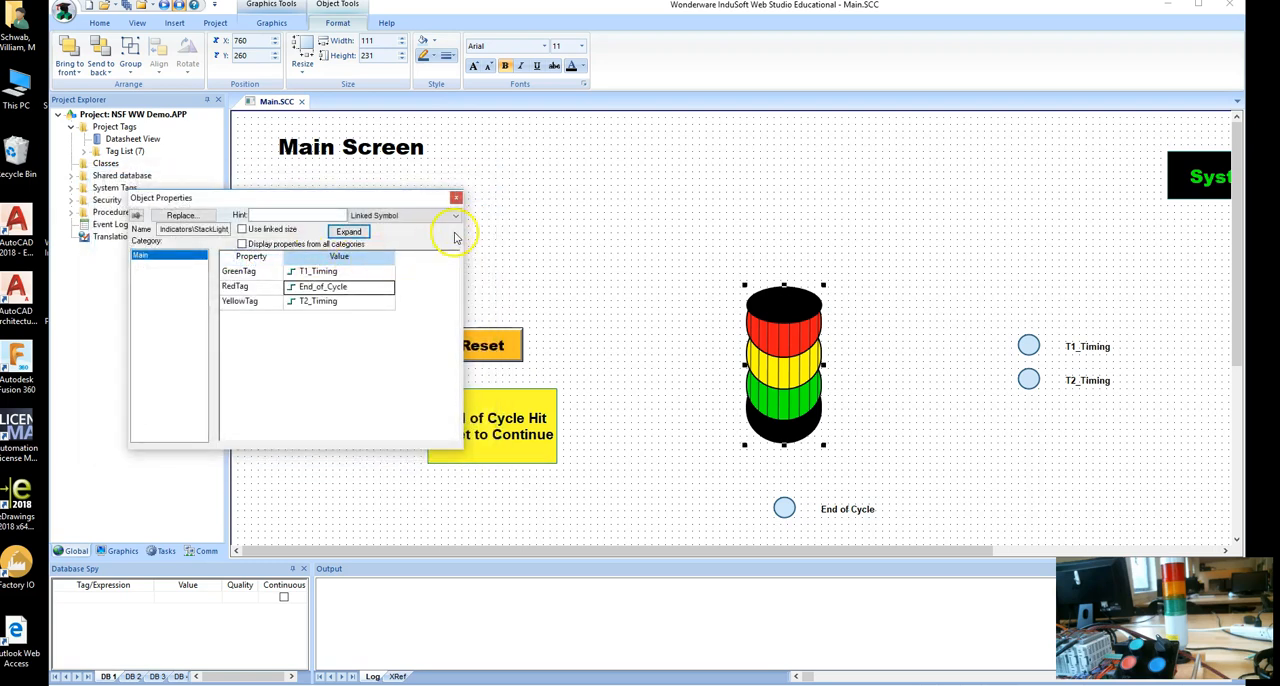
pyautogui.click(457, 200)
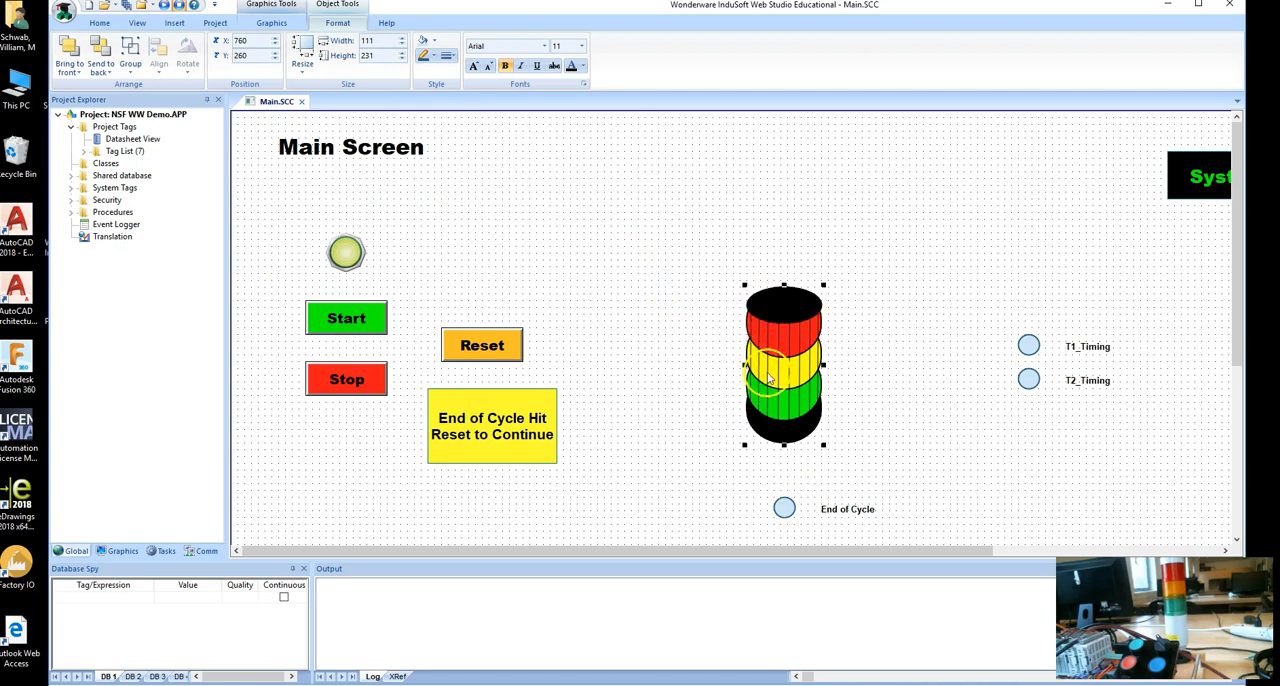
pyautogui.doubleClick(786, 330)
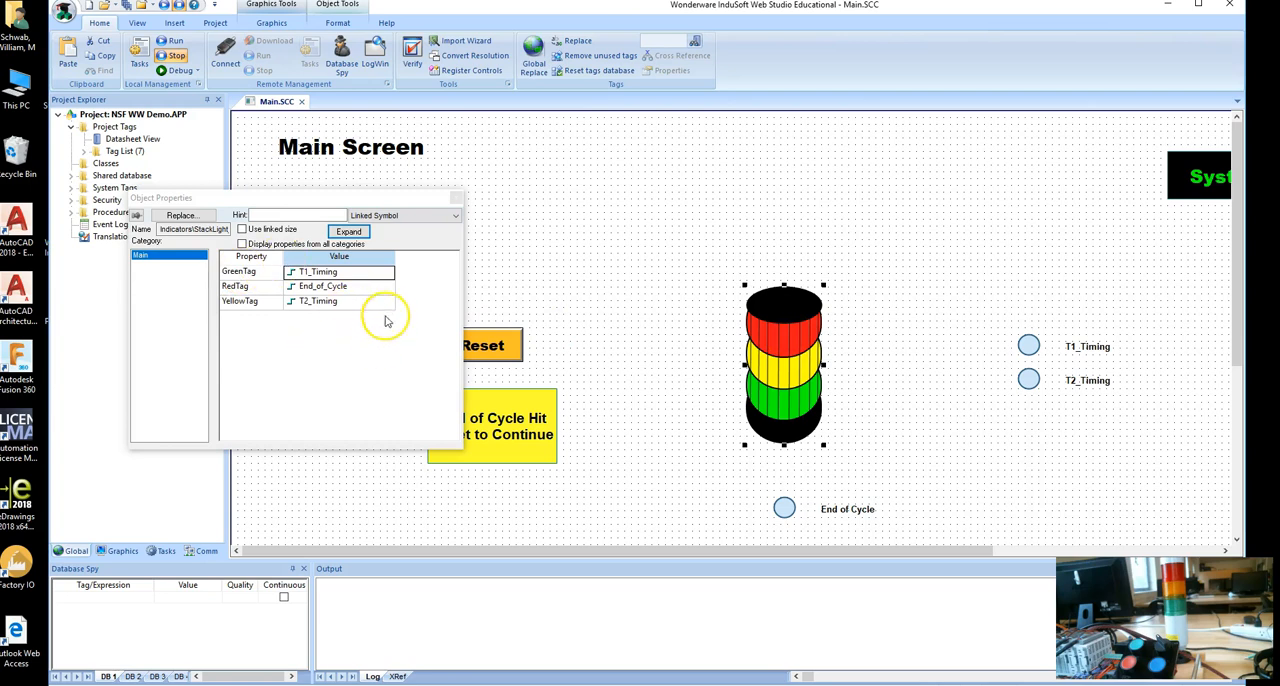
pyautogui.click(456, 200)
# Delete the T1 and T2 timing indicator circles and arrange the T1_Timing and T2_Timing labels side by side.
pyautogui.moveTo(1057, 416); pyautogui.dragTo(983, 302)
pyautogui.moveTo(1027, 362); pyautogui.dragTo(957, 330)
pyautogui.moveTo(1086, 380); pyautogui.dragTo(1066, 338)
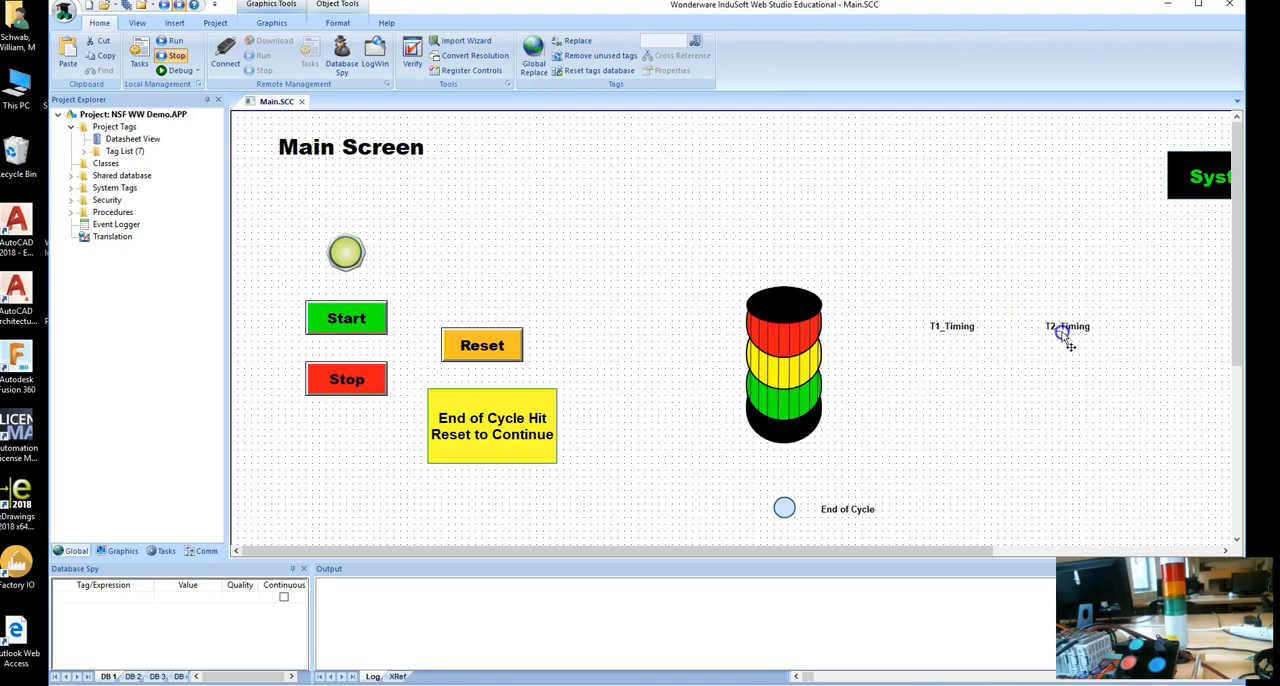
pyautogui.click(1006, 340)
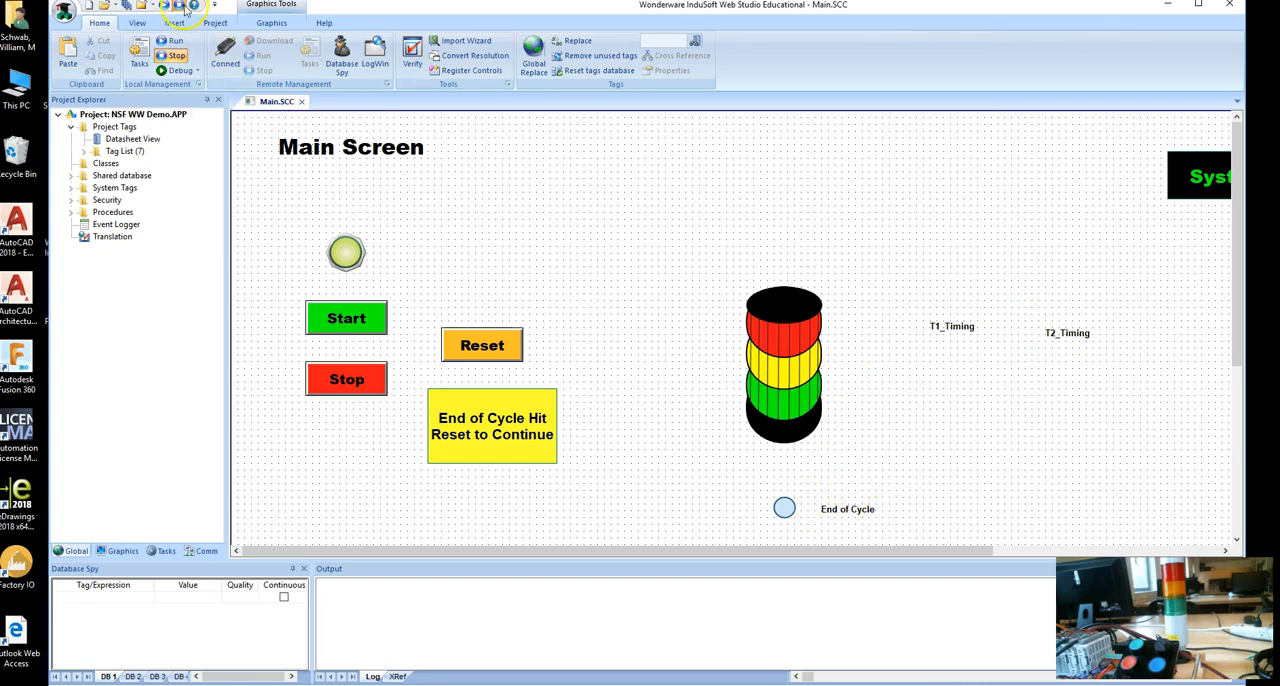
# Insert the LCD_Display_05 indicator symbol from the system symbol library above the T1_Timing and T2_Timing labels.
pyautogui.click(288, 24)
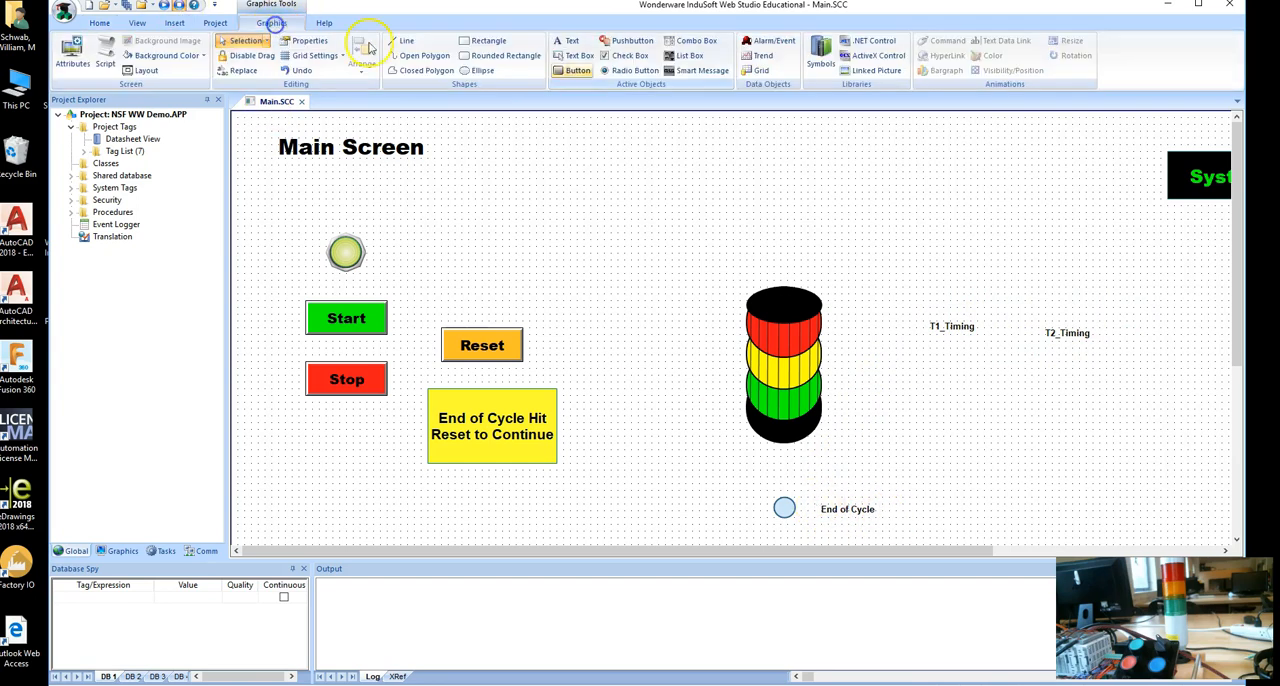
pyautogui.click(812, 62)
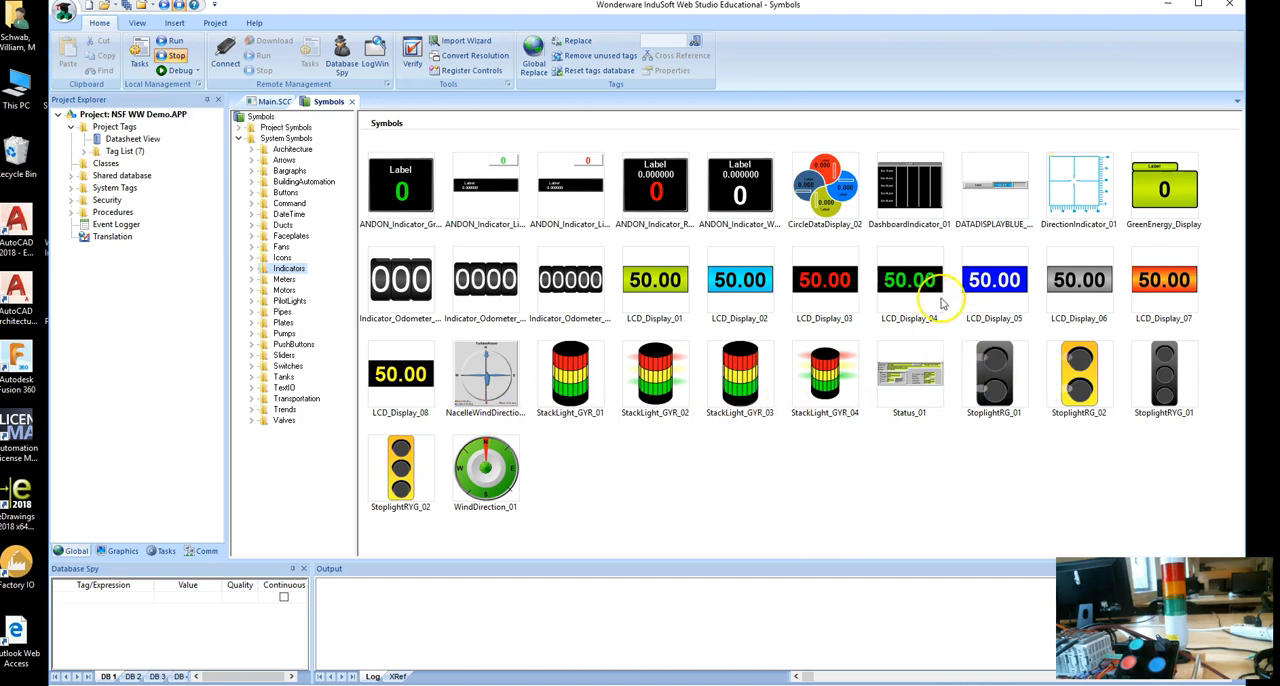
pyautogui.doubleClick(289, 279)
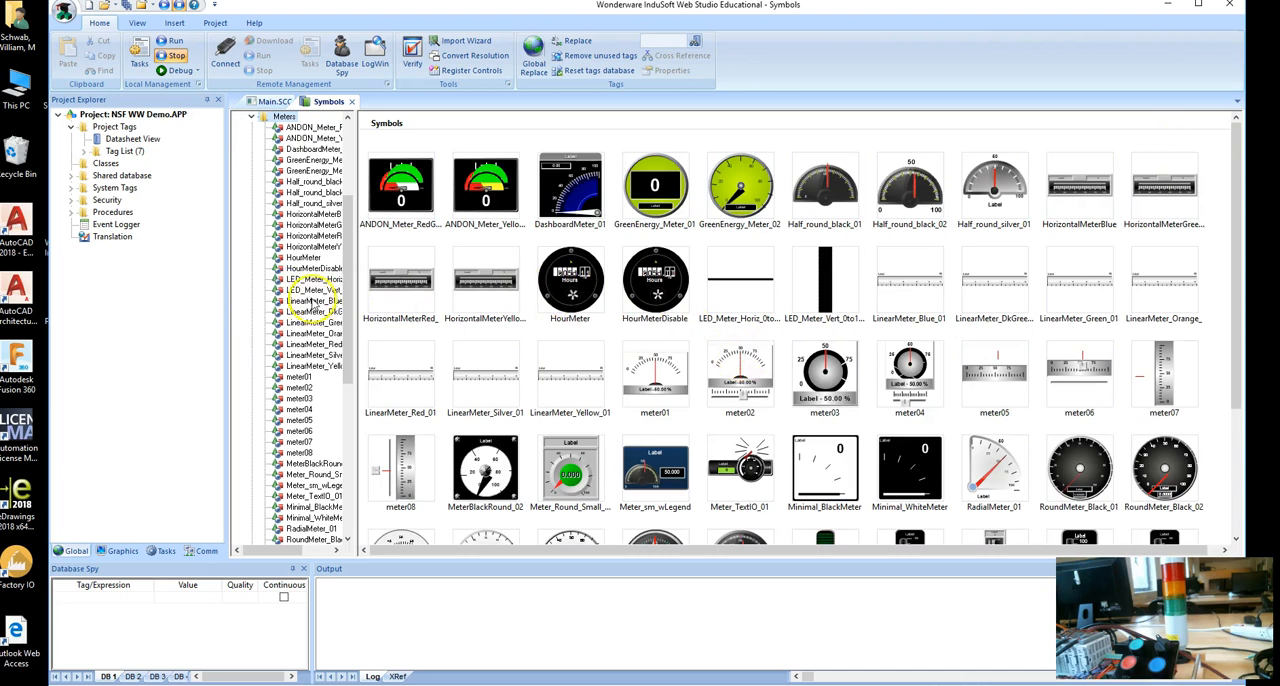
pyautogui.click(250, 116)
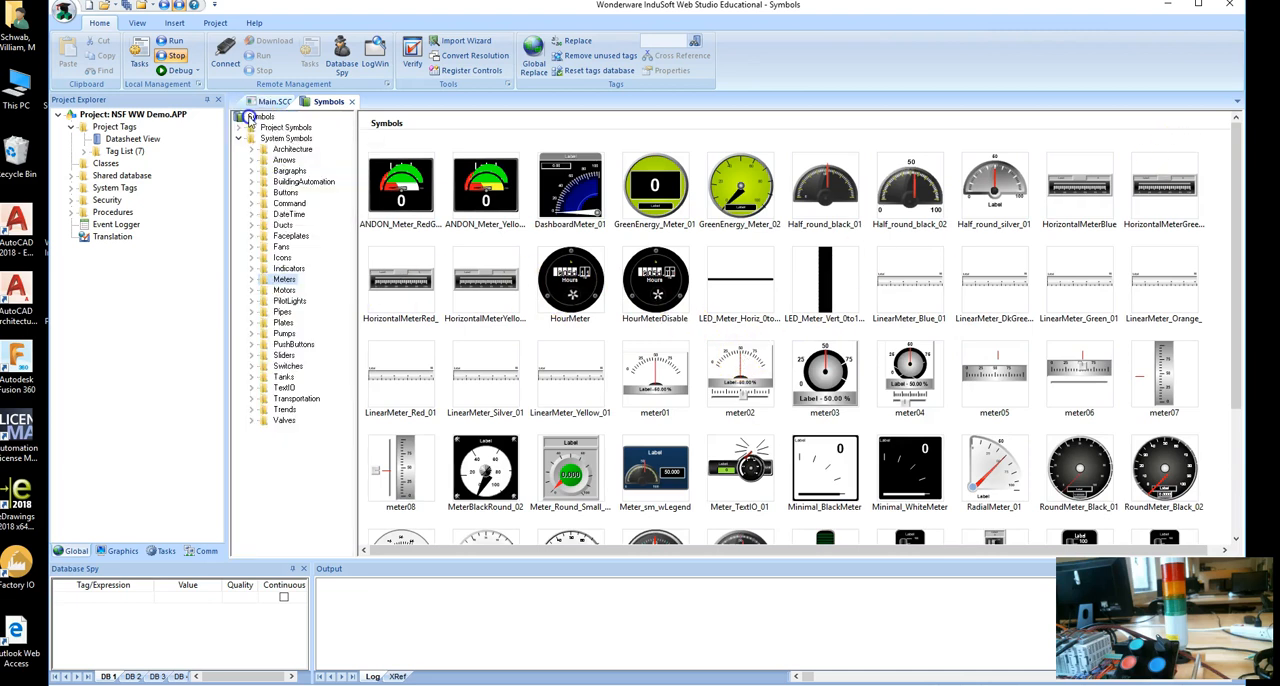
pyautogui.click(250, 269)
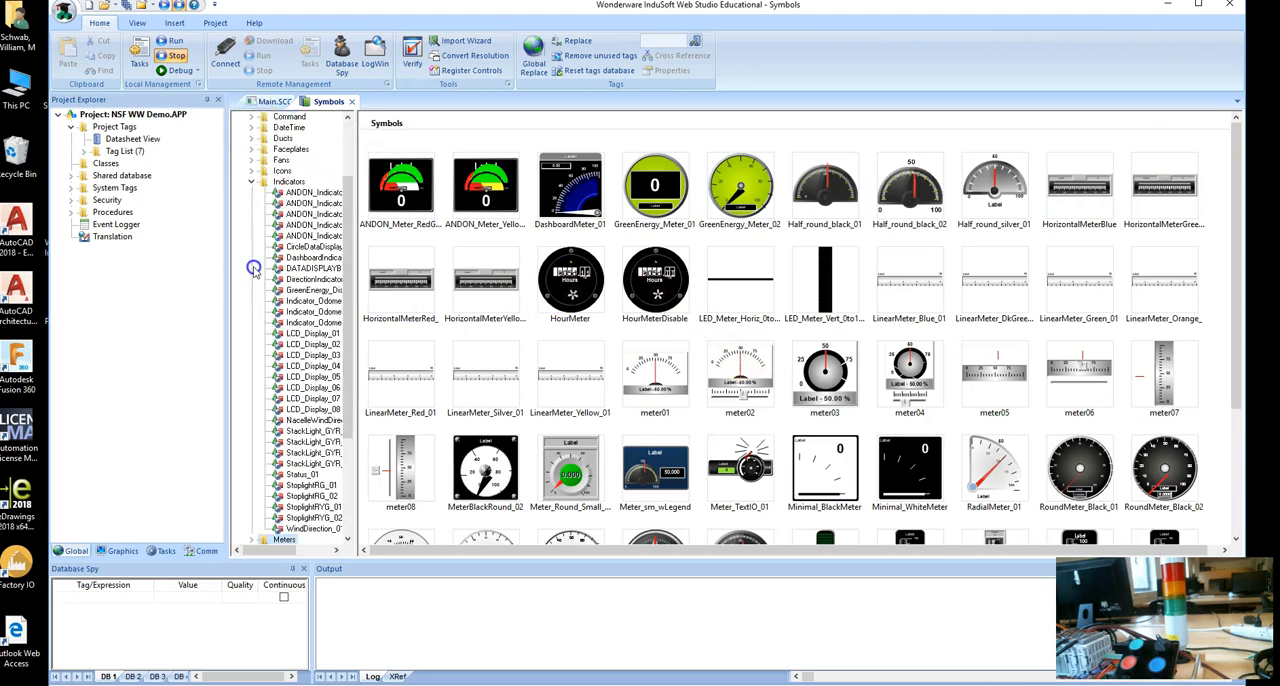
pyautogui.click(284, 182)
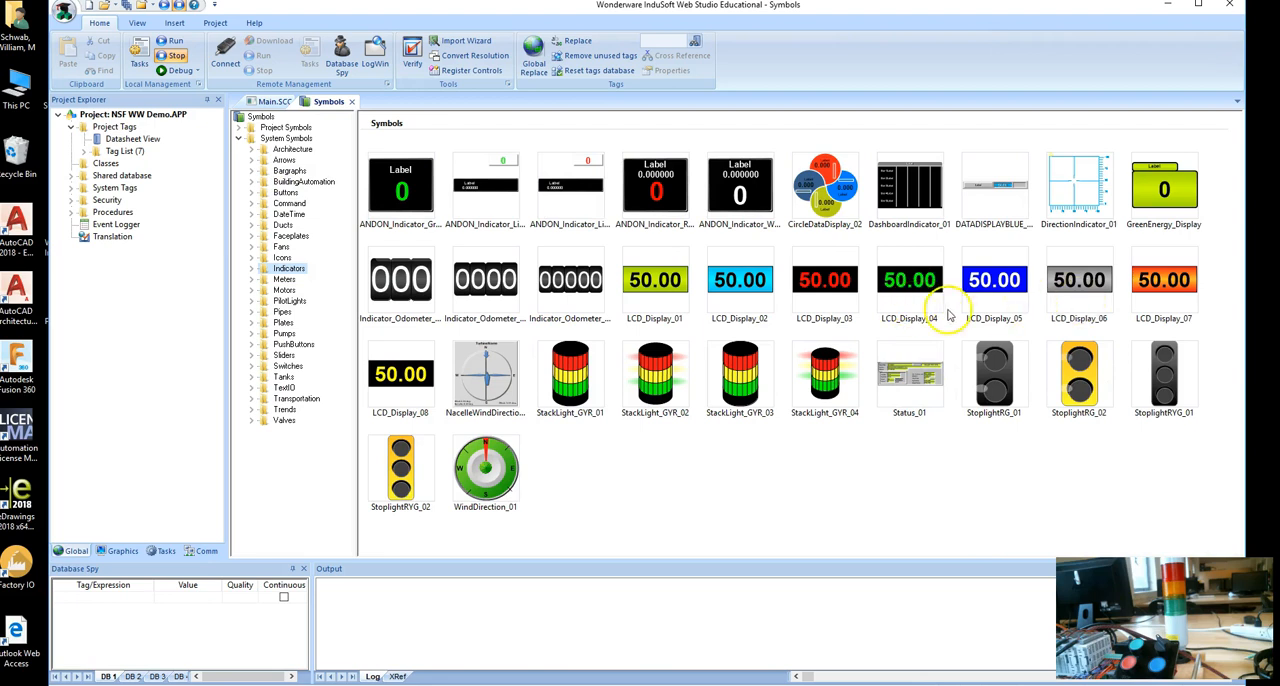
pyautogui.doubleClick(1010, 287)
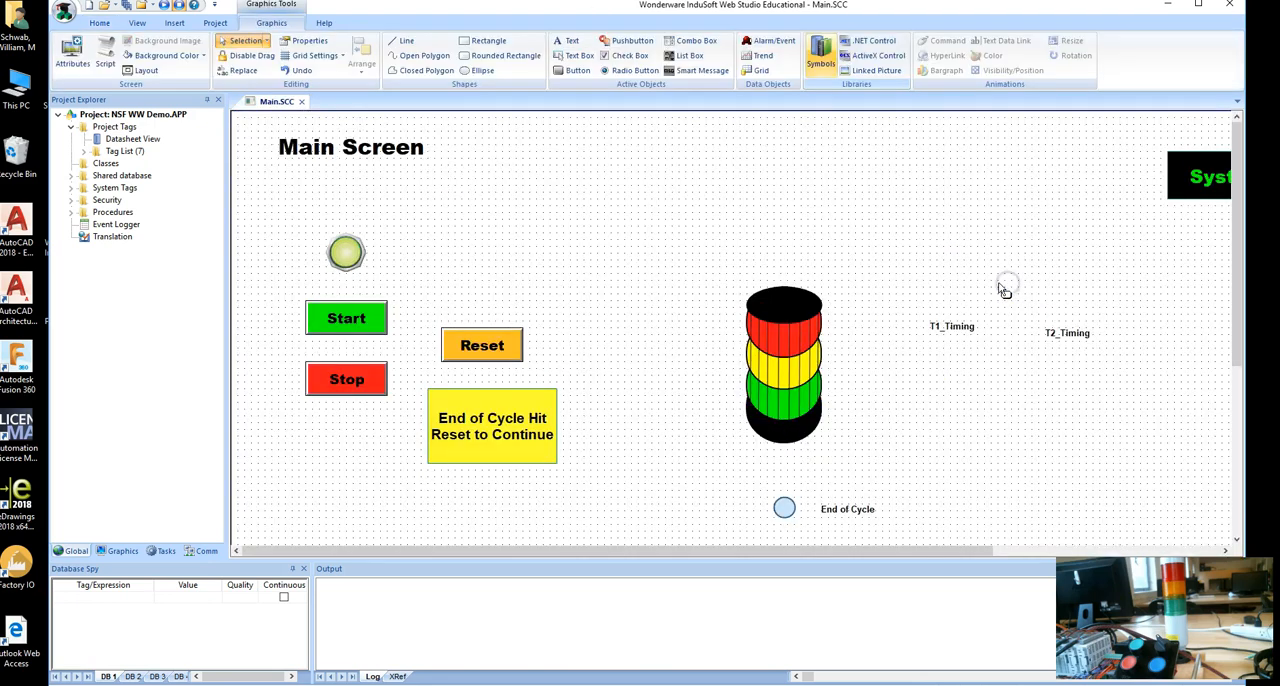
pyautogui.click(891, 211)
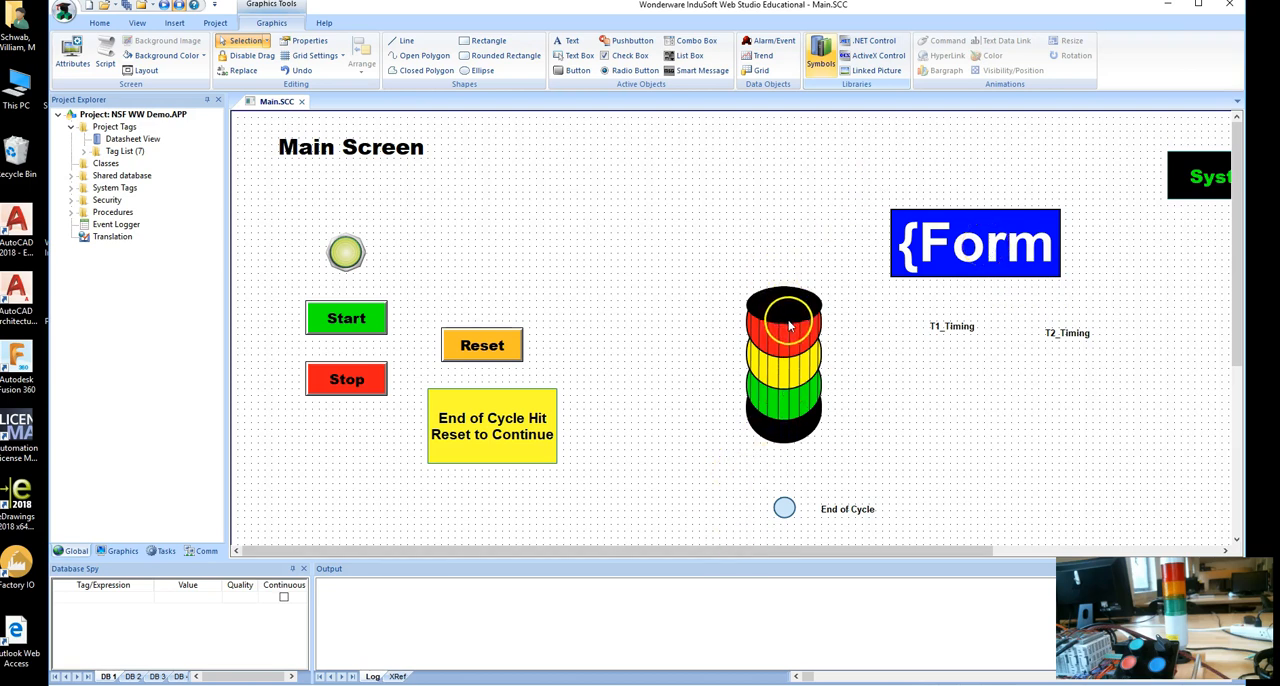
# Open the inserted LCD_Display_05 linked symbol for editing and bring up the caption settings of its blue rectangle.
pyautogui.rightClick(977, 257)
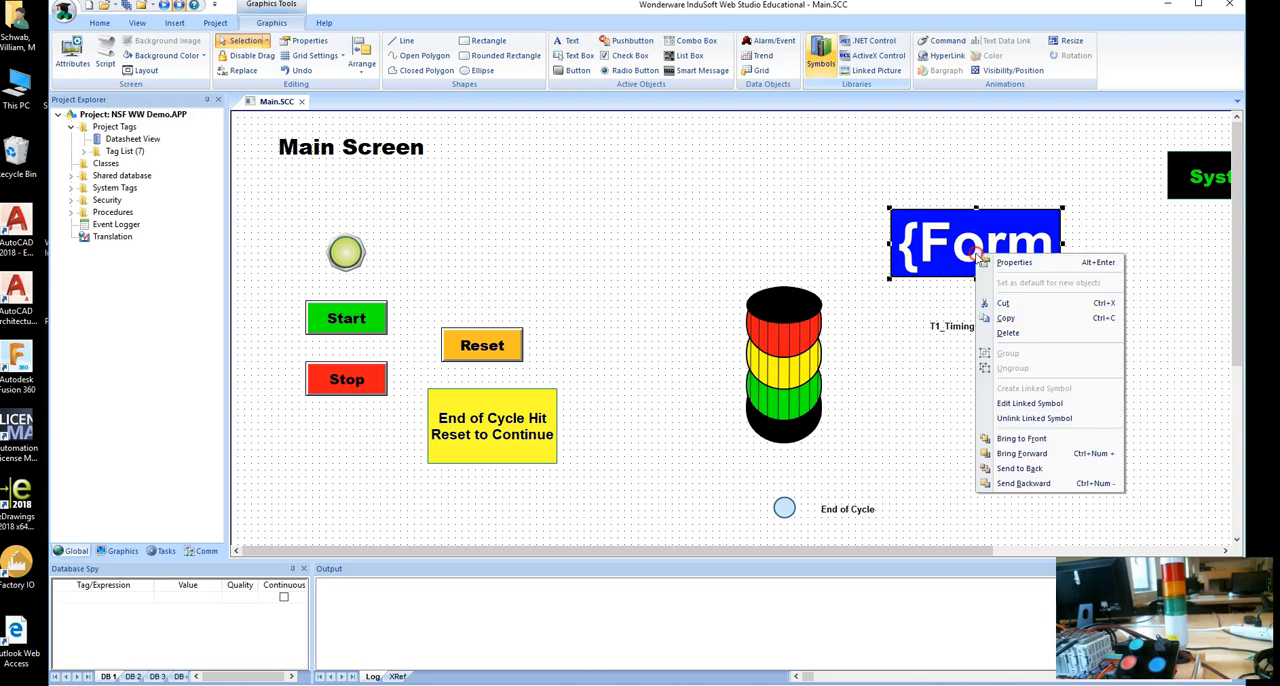
pyautogui.click(1050, 408)
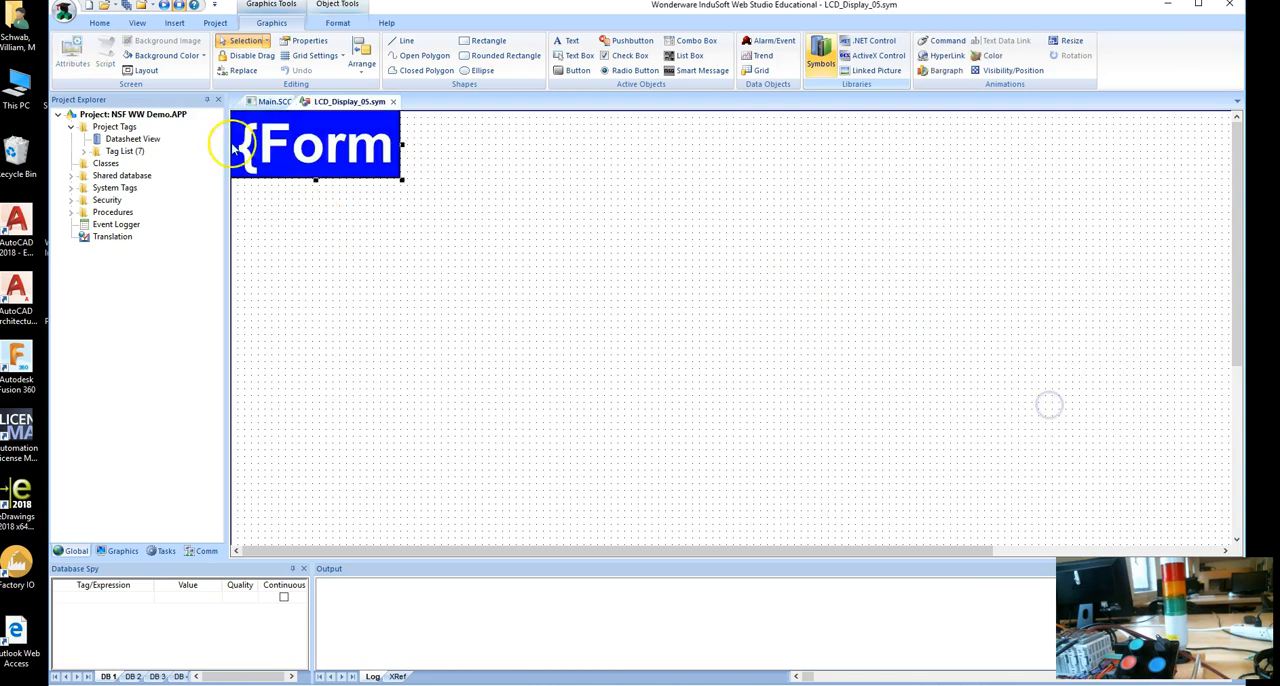
pyautogui.rightClick(368, 152)
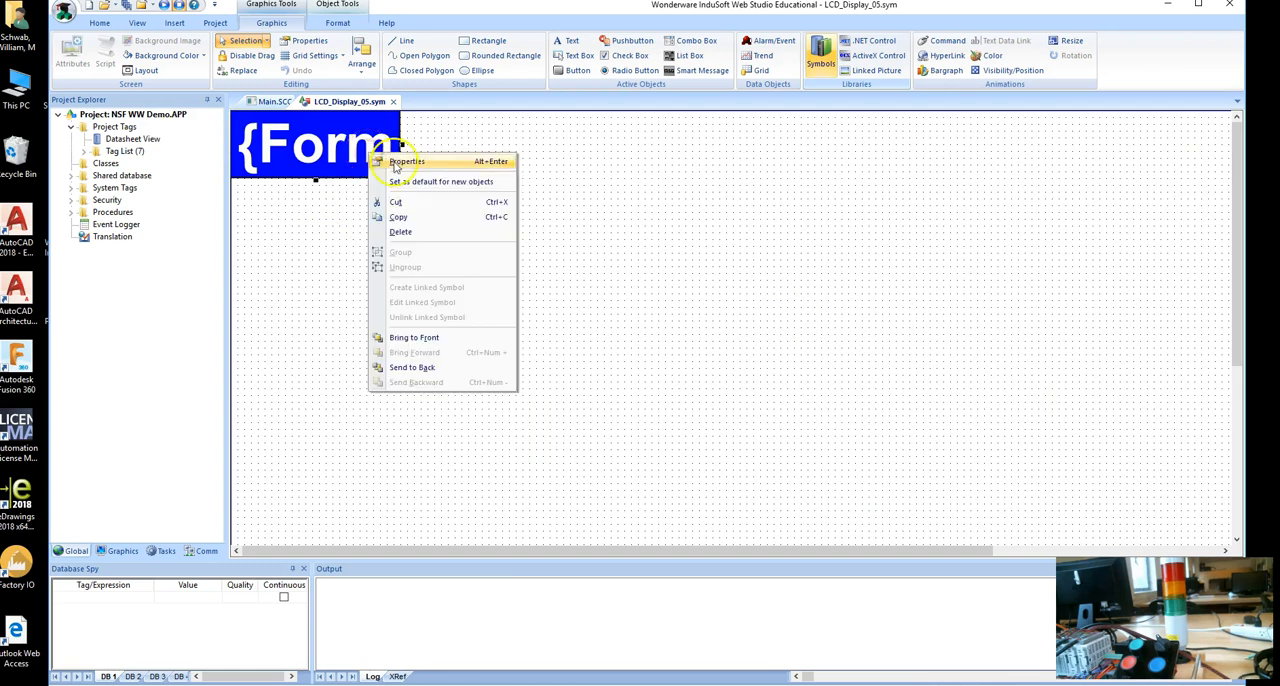
pyautogui.click(385, 160)
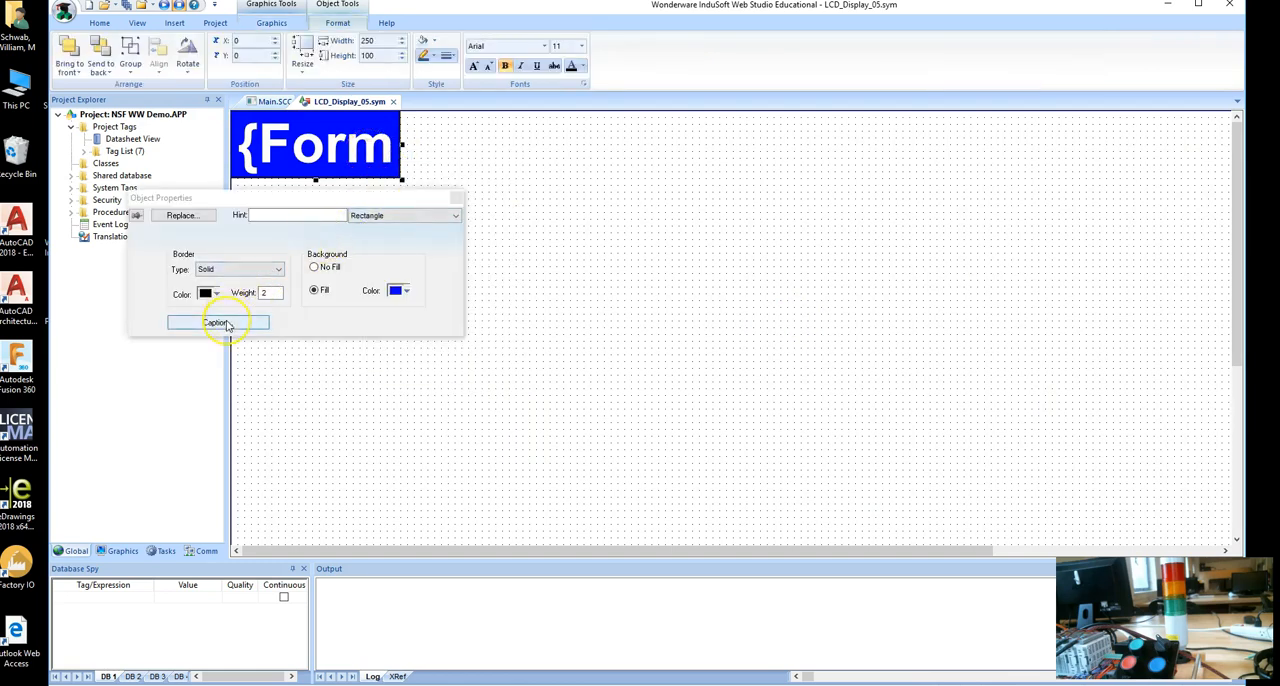
pyautogui.click(218, 322)
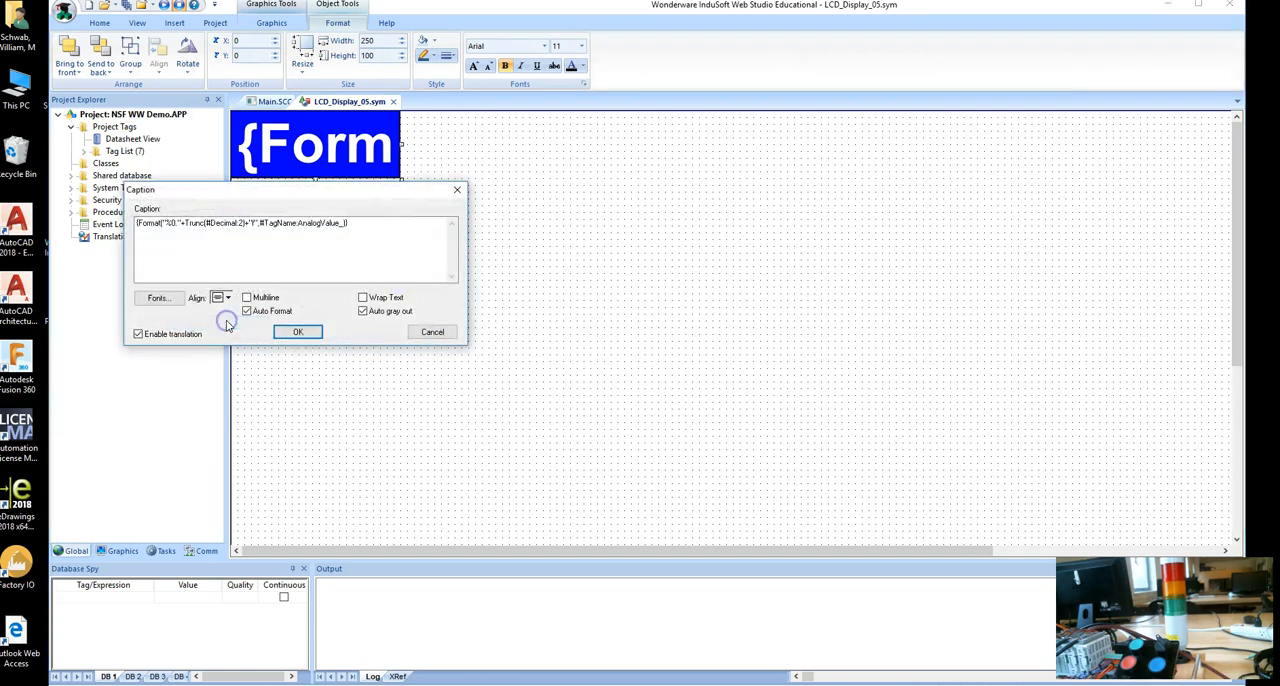
# Set the blue rectangle's caption font size to 16 and close its object properties.
pyautogui.click(156, 298)
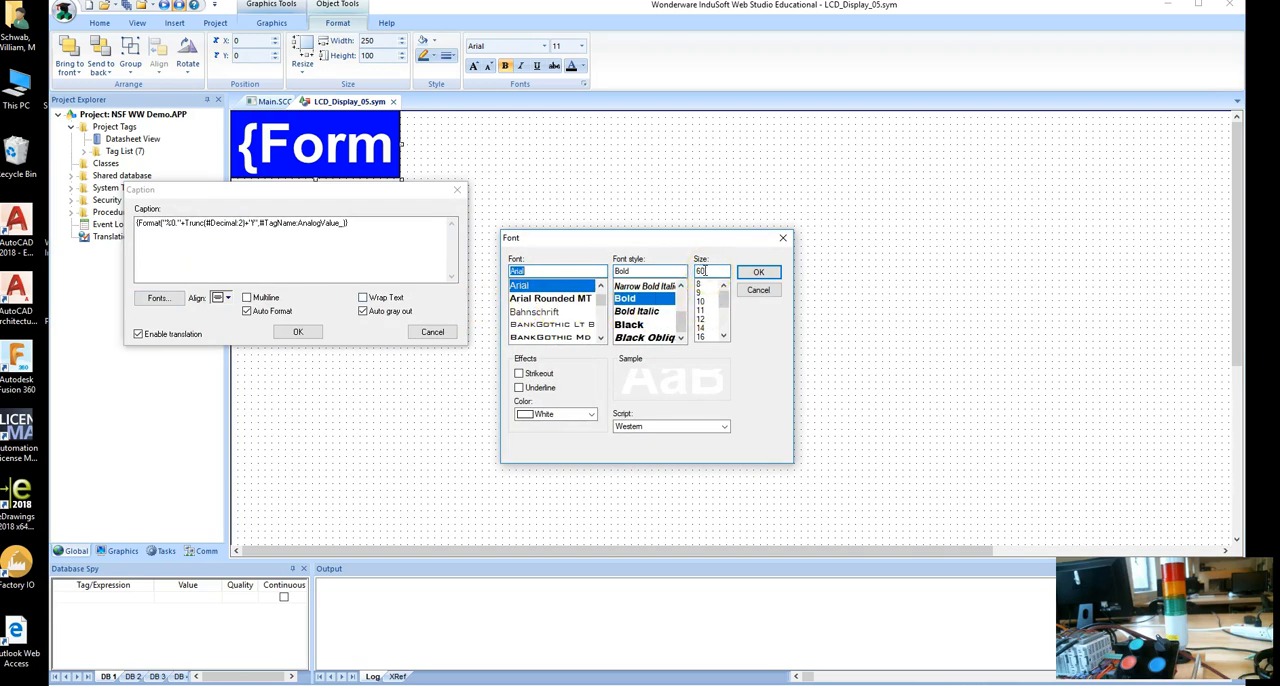
pyautogui.click(701, 337)
pyautogui.click(762, 273)
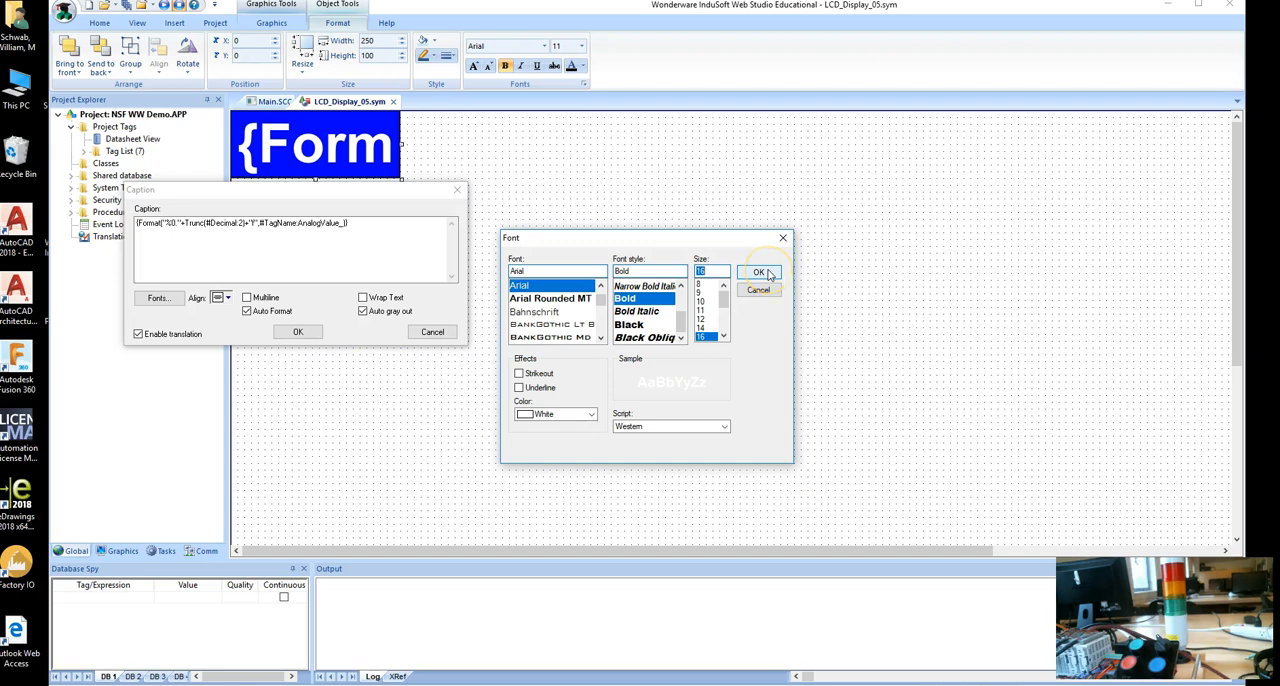
pyautogui.write('60')
pyautogui.click(760, 273)
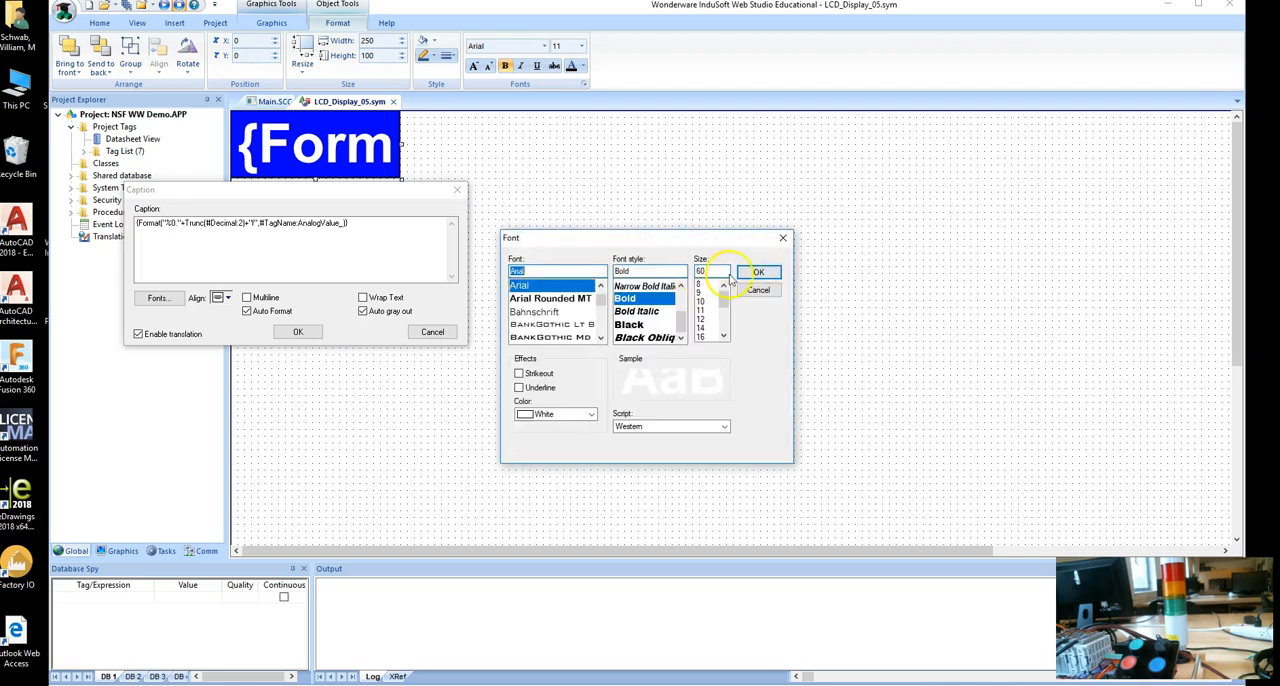
pyautogui.click(703, 337)
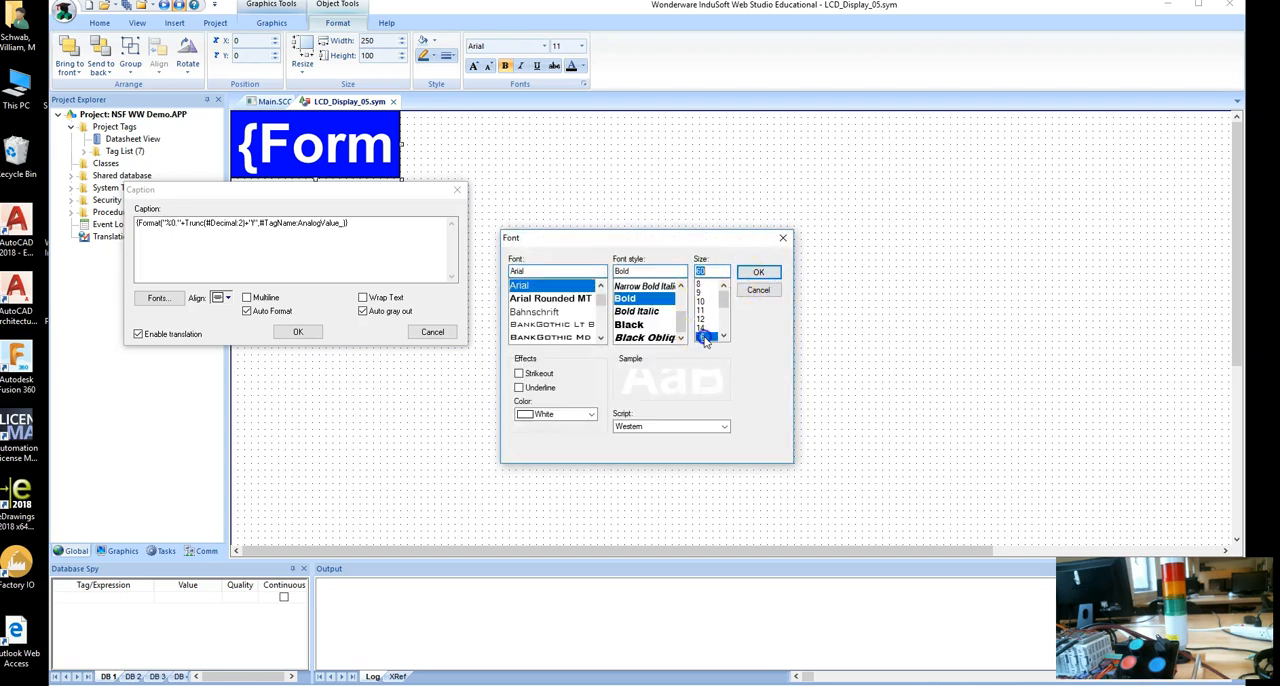
pyautogui.click(760, 272)
pyautogui.click(304, 331)
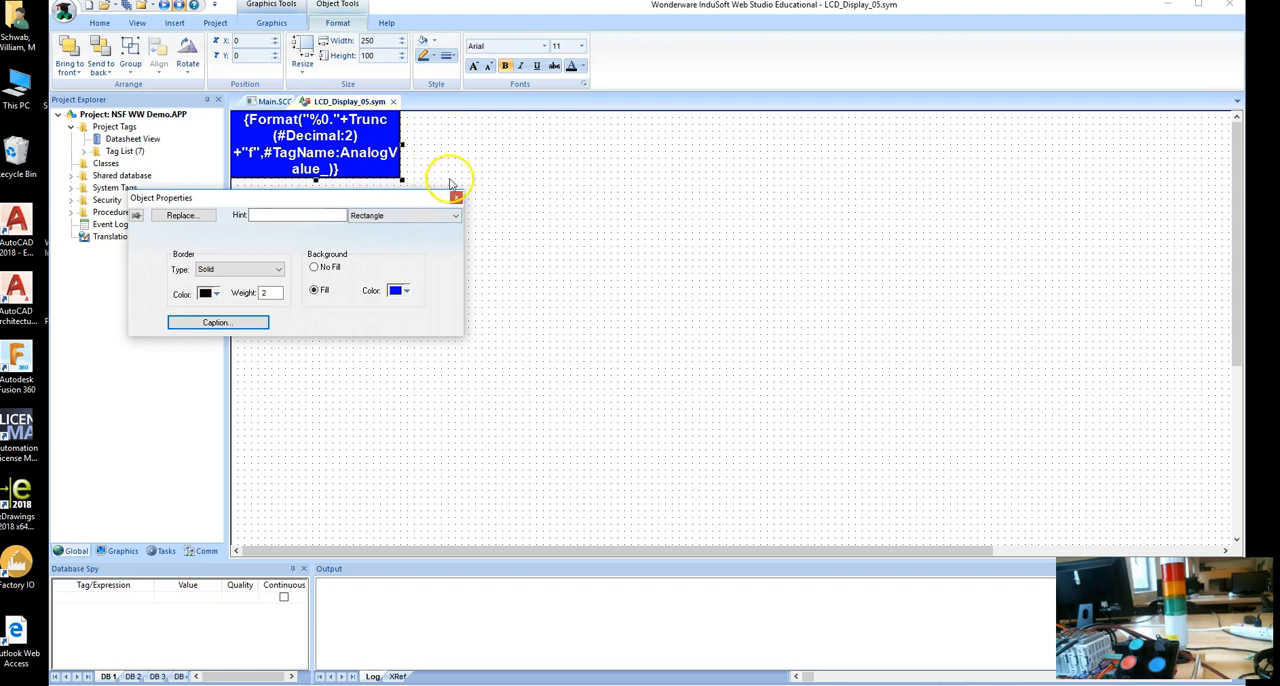
pyautogui.moveTo(420, 197); pyautogui.dragTo(490, 327)
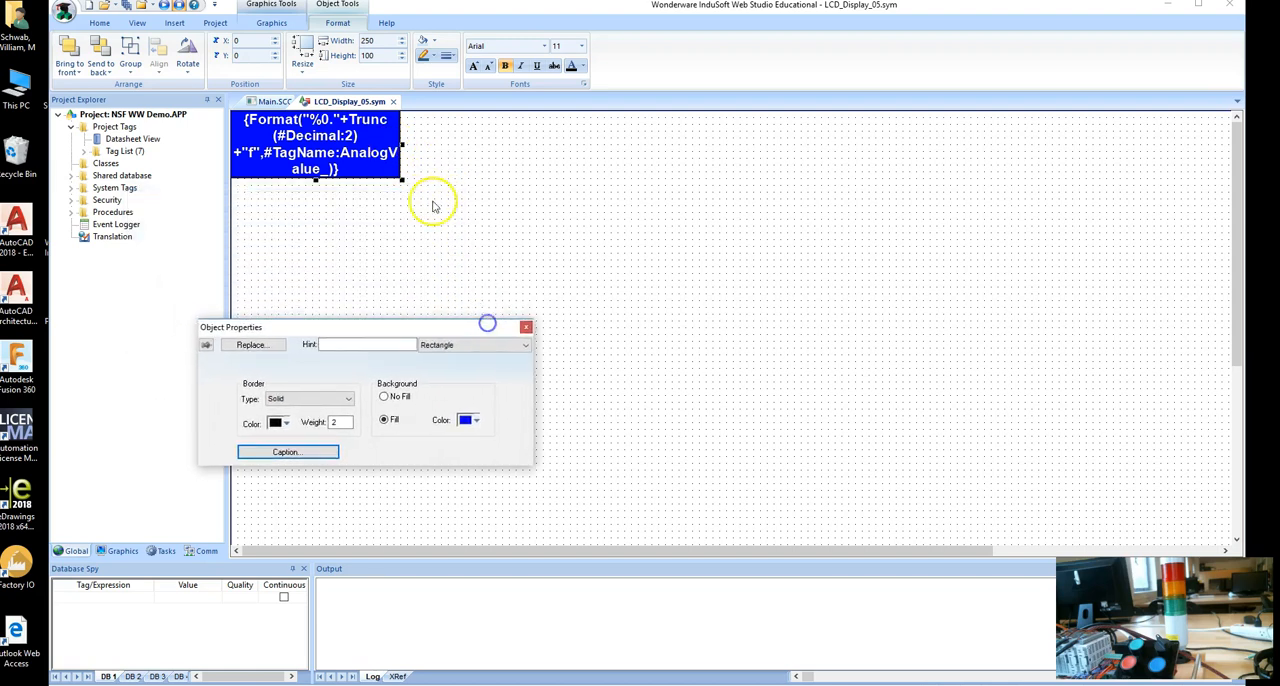
pyautogui.click(525, 327)
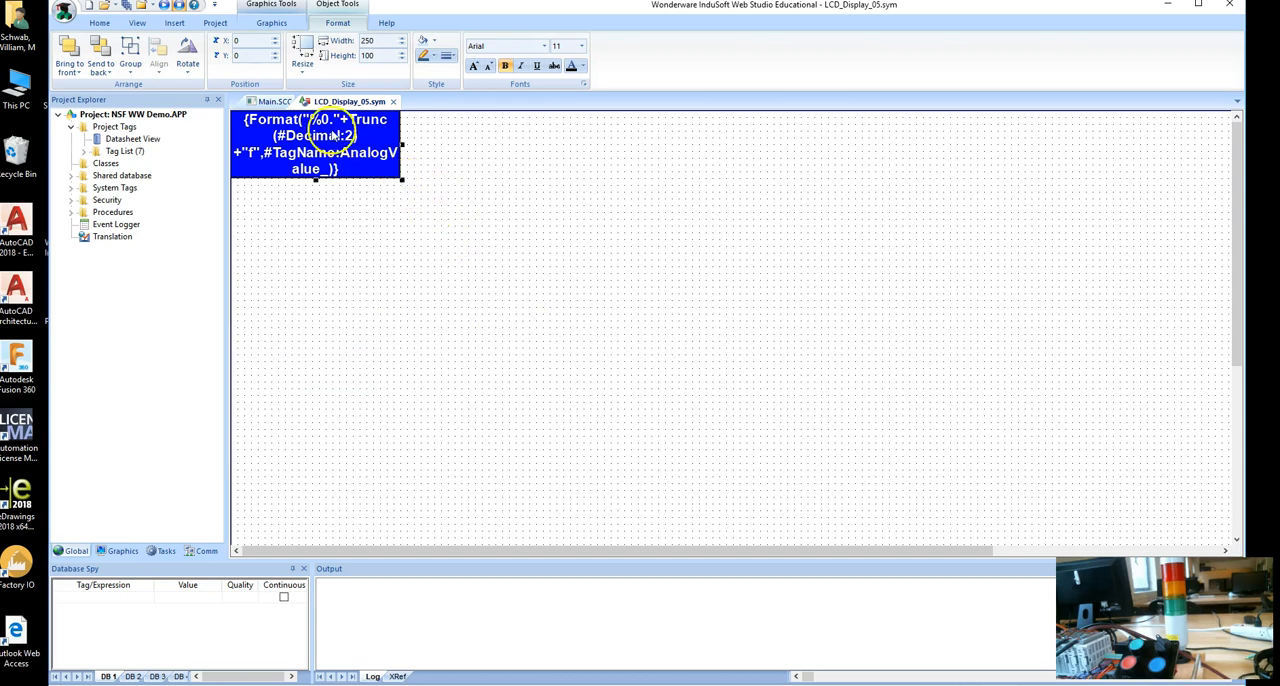
# Shrink the blue rectangle to a narrow, single-line box, and save and close the LCD_Display_05 symbol.
pyautogui.click(440, 193)
pyautogui.click(392, 176)
pyautogui.moveTo(400, 178); pyautogui.dragTo(321, 141)
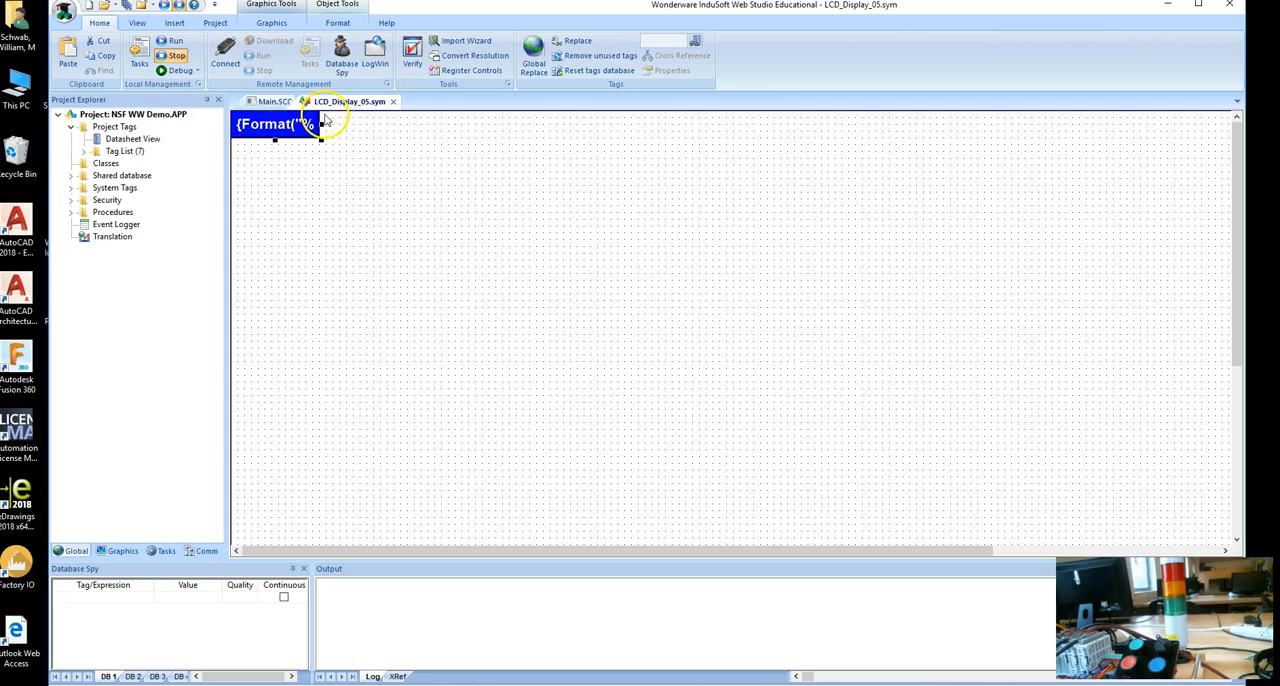
pyautogui.moveTo(321, 123); pyautogui.dragTo(312, 122)
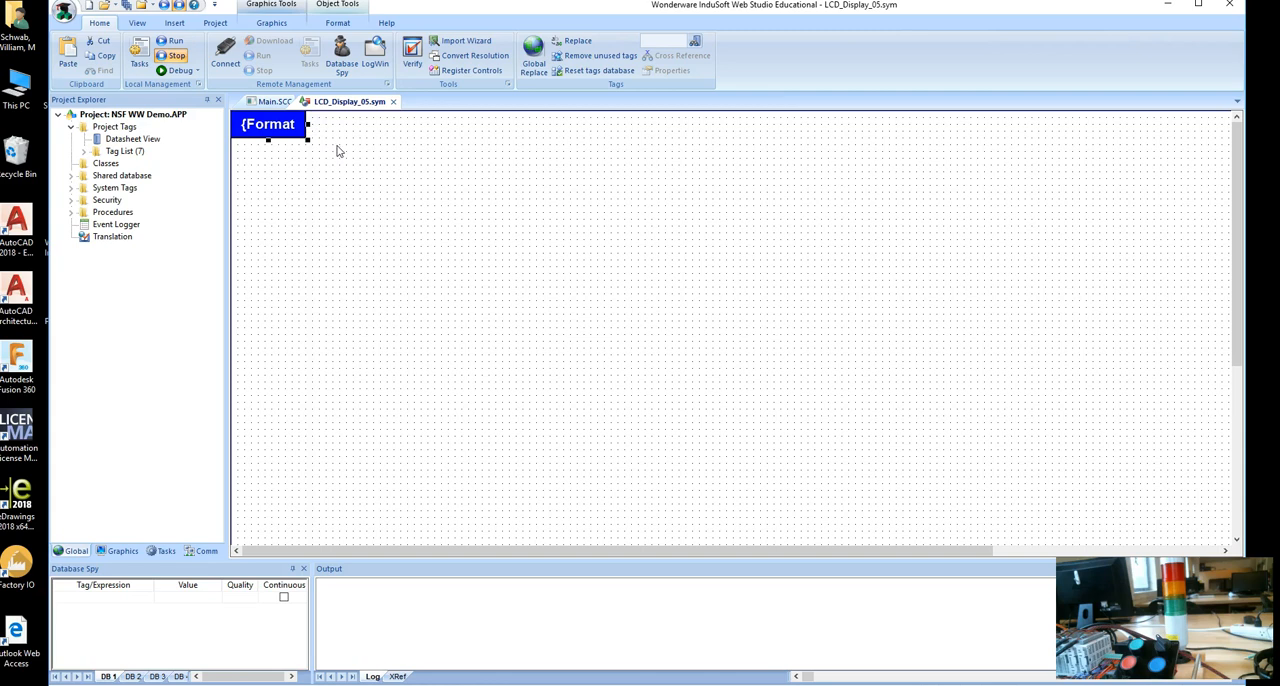
pyautogui.rightClick(337, 150)
pyautogui.click(557, 138)
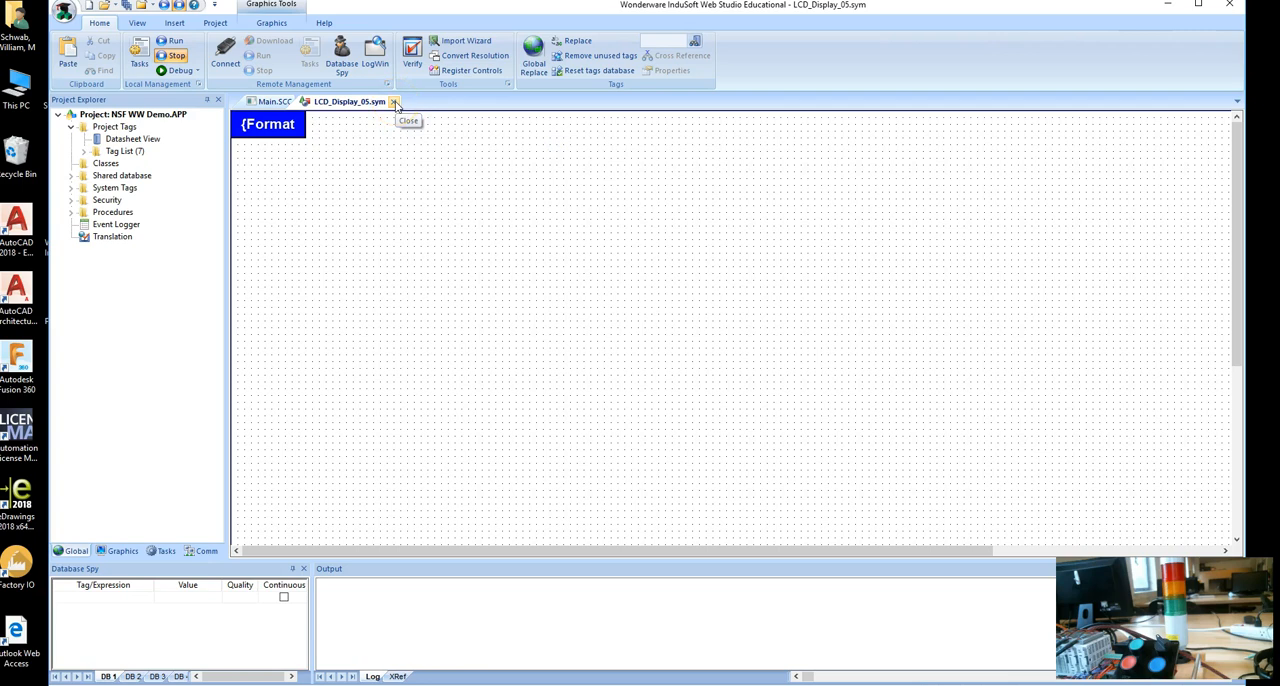
pyautogui.click(395, 103)
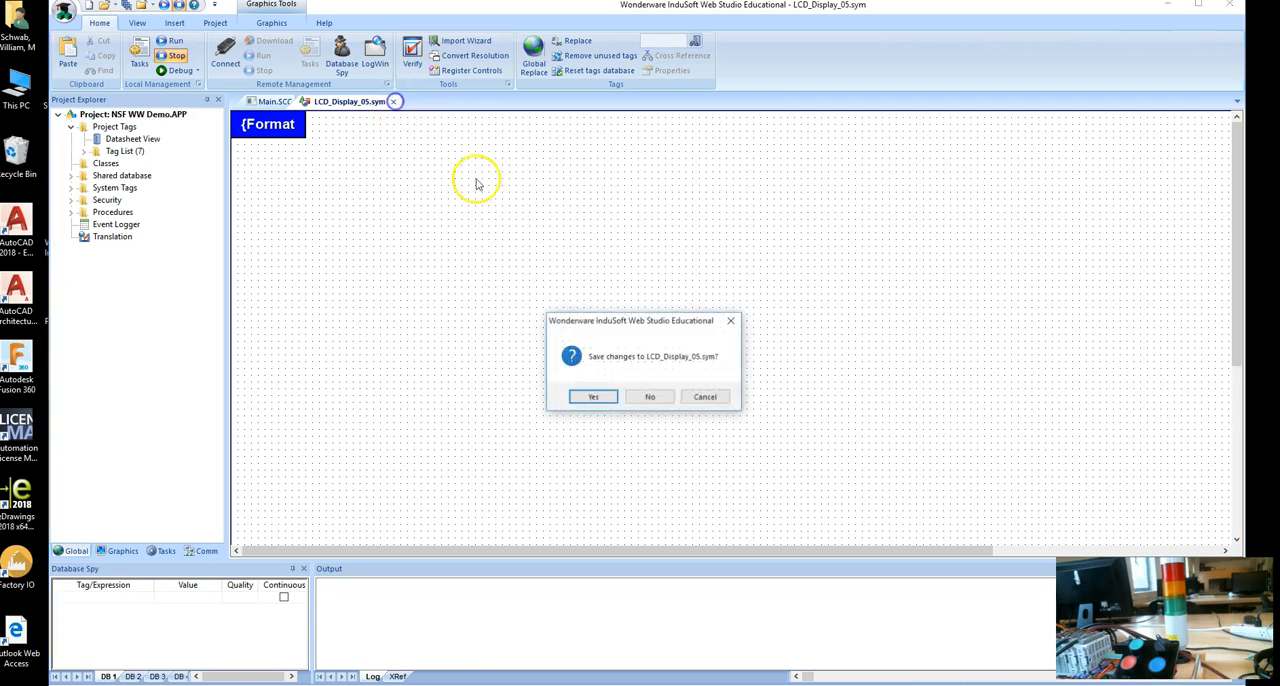
pyautogui.click(600, 398)
pyautogui.click(627, 392)
# Move the LCD display on the main screen to just above the T1_Timing label.
pyautogui.click(920, 232)
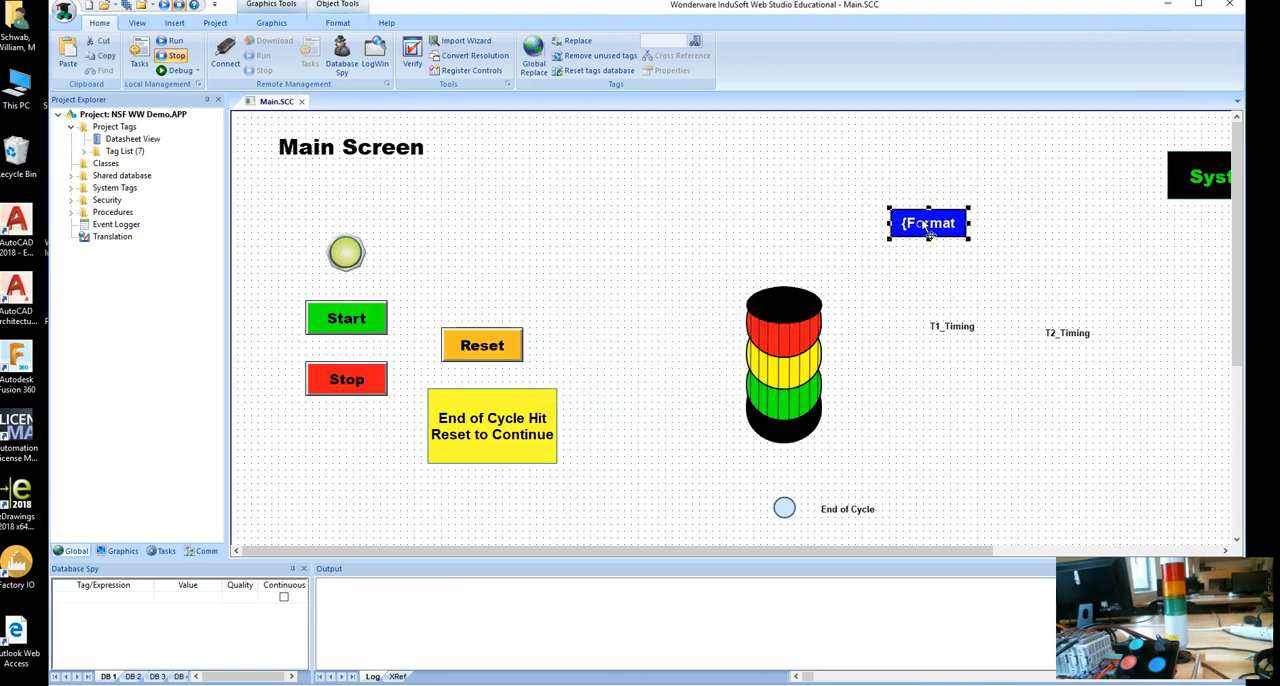
pyautogui.moveTo(928, 229); pyautogui.dragTo(948, 283)
pyautogui.click(965, 302)
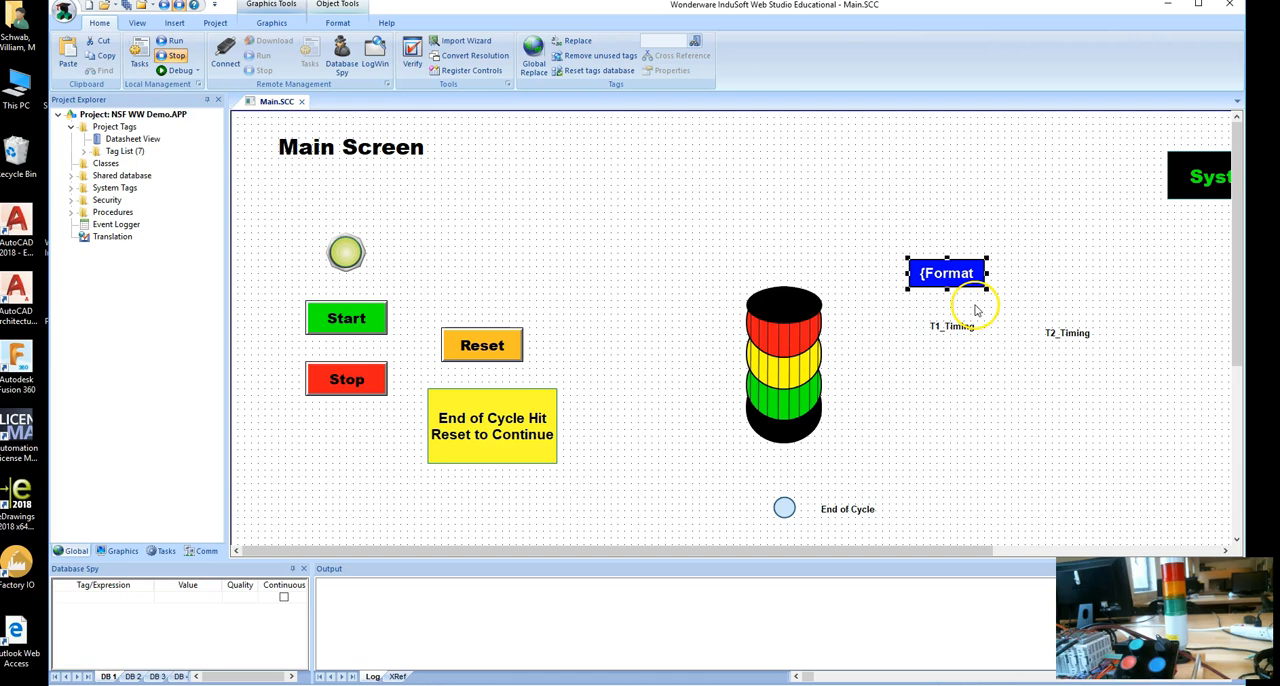
pyautogui.click(938, 309)
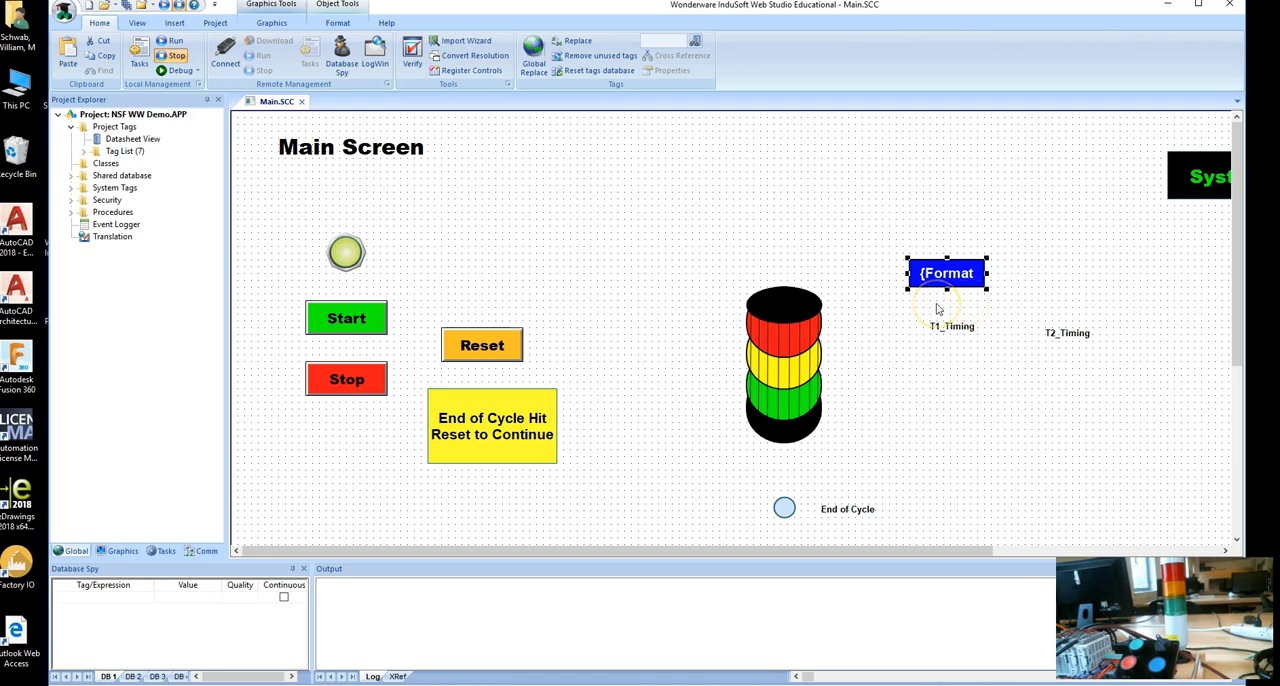
pyautogui.click(950, 274)
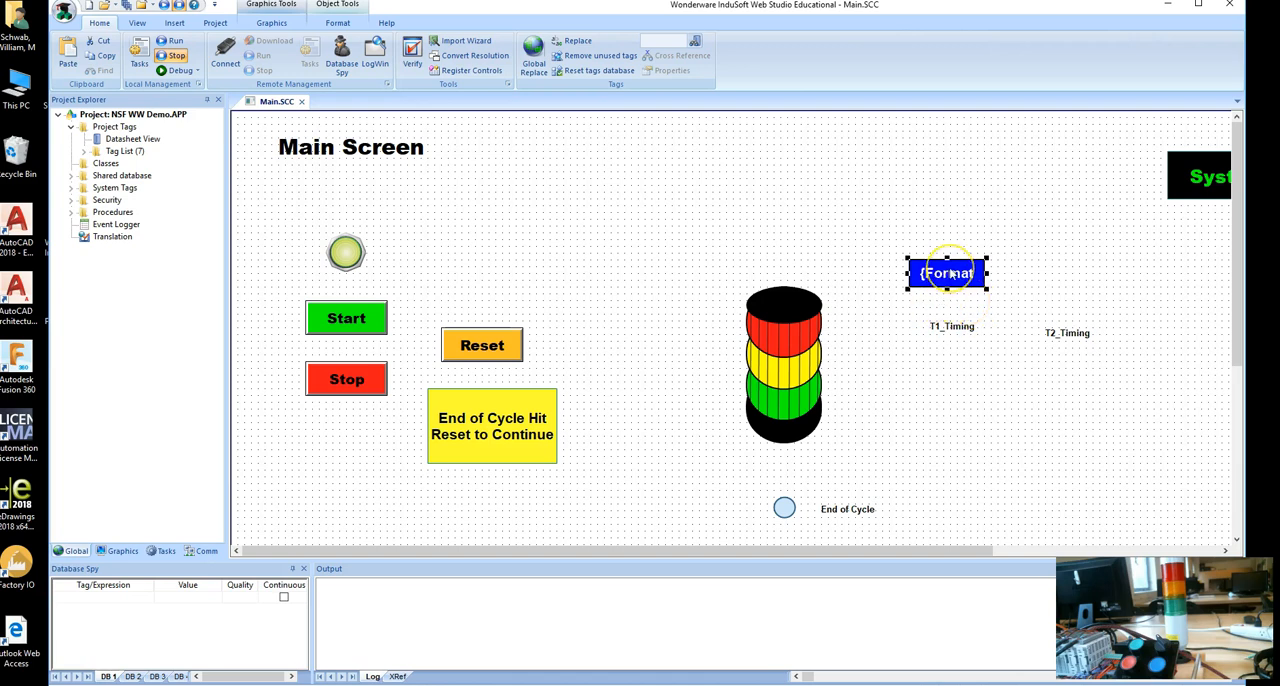
# Duplicate the LCD display above the T2_Timing label and move both timing labels closer beneath their displays.
pyautogui.moveTo(951, 272); pyautogui.dragTo(1068, 278)
pyautogui.moveTo(963, 328); pyautogui.dragTo(960, 314)
pyautogui.click(1052, 332)
pyautogui.moveTo(1052, 332); pyautogui.dragTo(1066, 320)
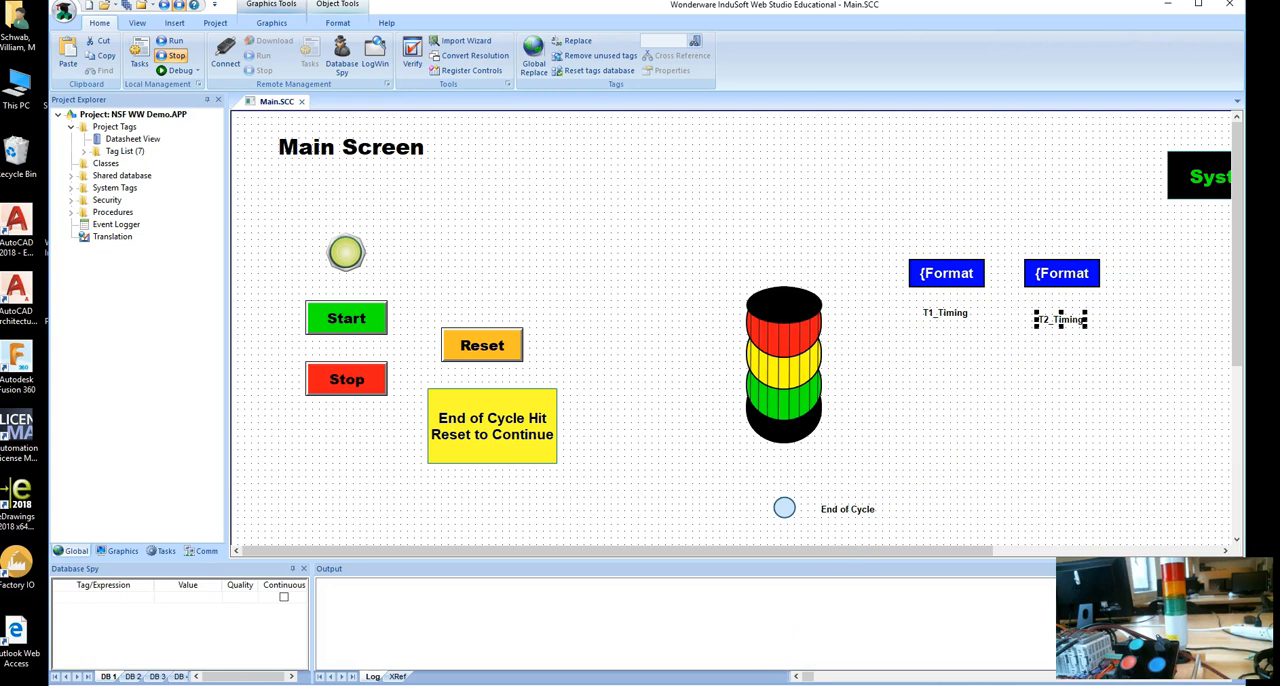
# Switch to CLICK Programming Software and examine the current-value registers of timers T1 and T2 in the ladder program.
pyautogui.click(541, 683)
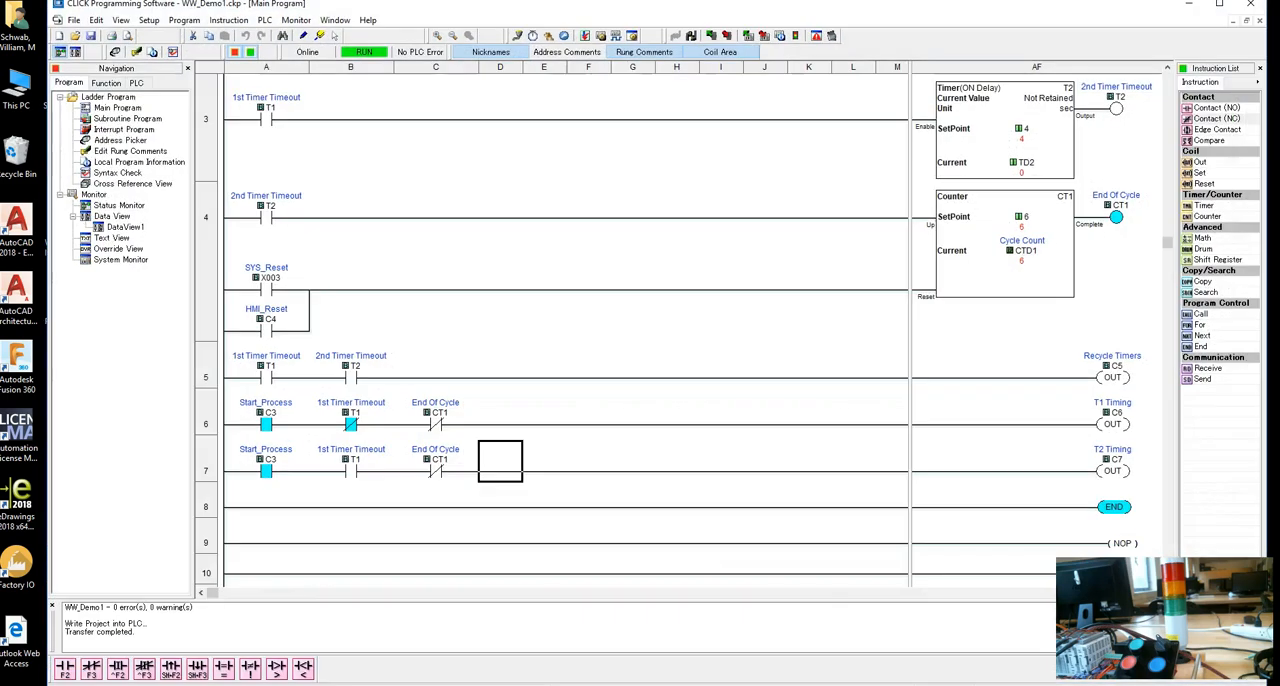
pyautogui.scroll(2, 995, 243)
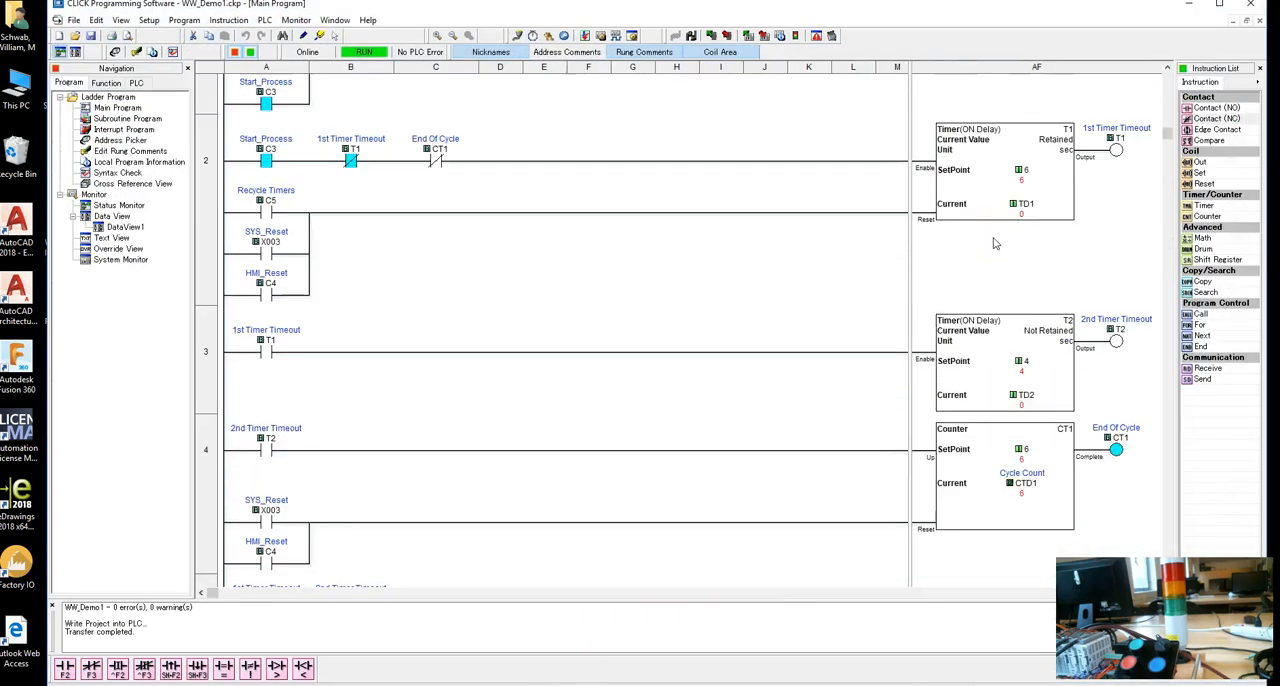
pyautogui.scroll(1, 995, 243)
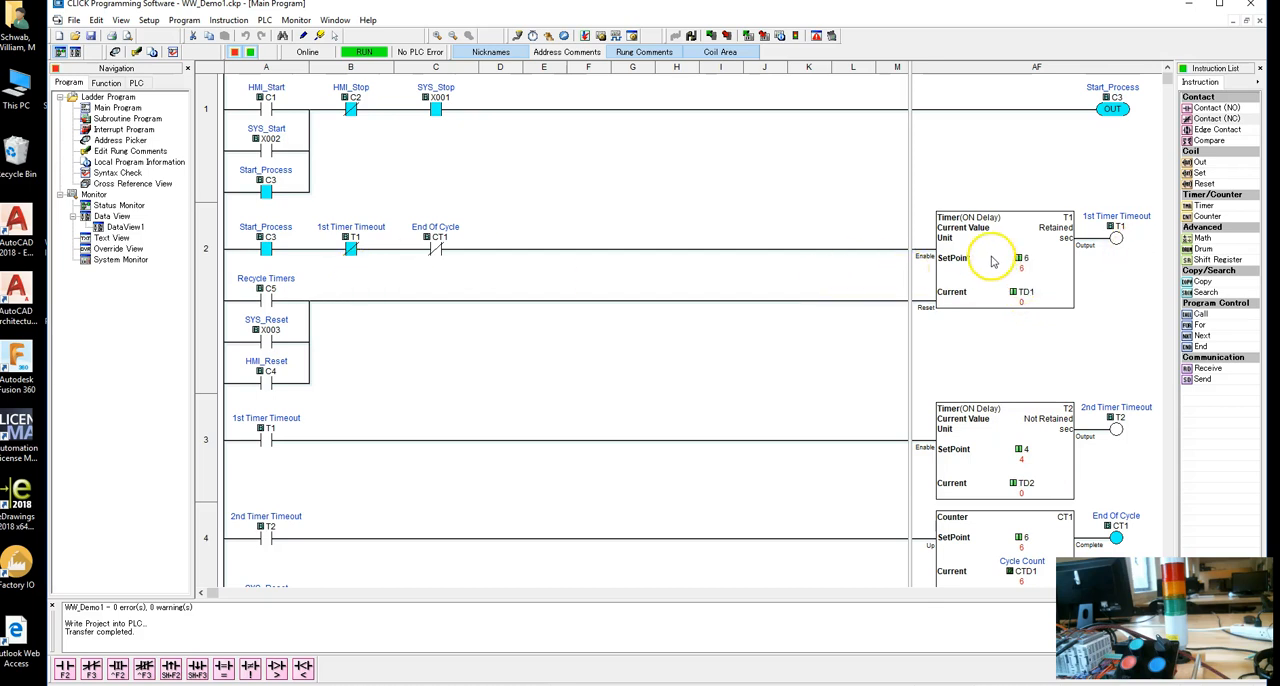
pyautogui.click(964, 270)
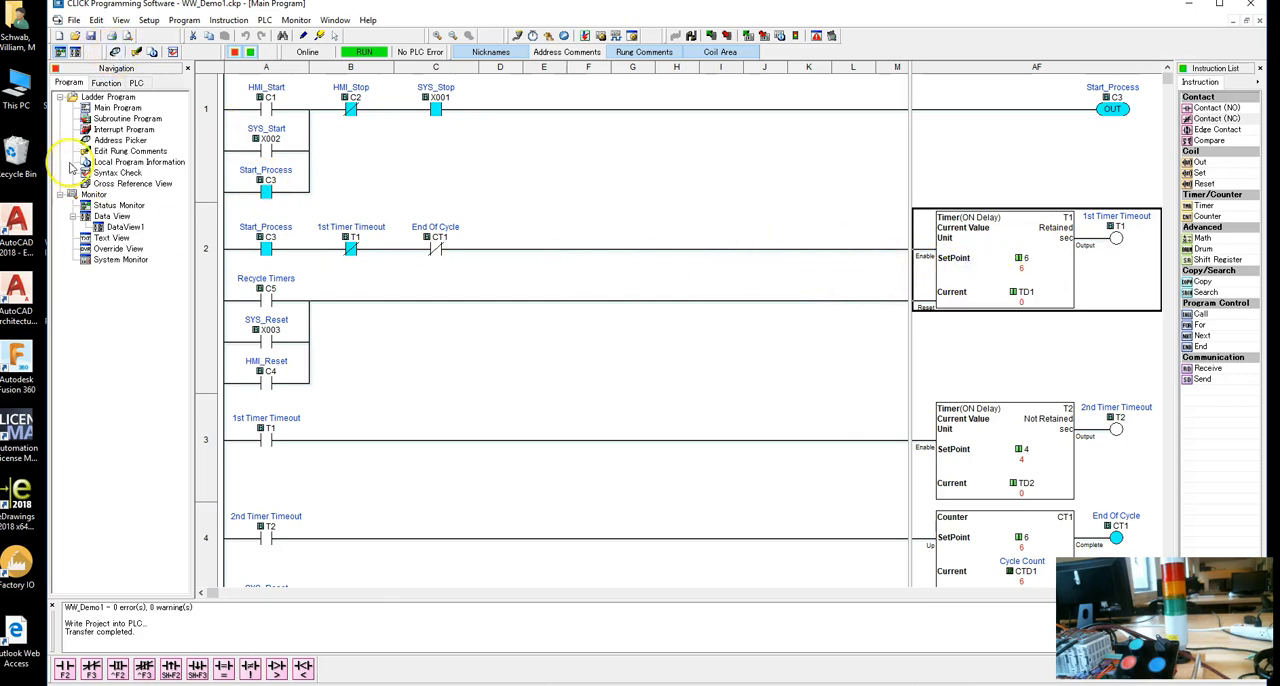
# Look up the MODBUS 984 addresses of the timer current values TD1 and TD2 in the Address Picker.
pyautogui.click(116, 55)
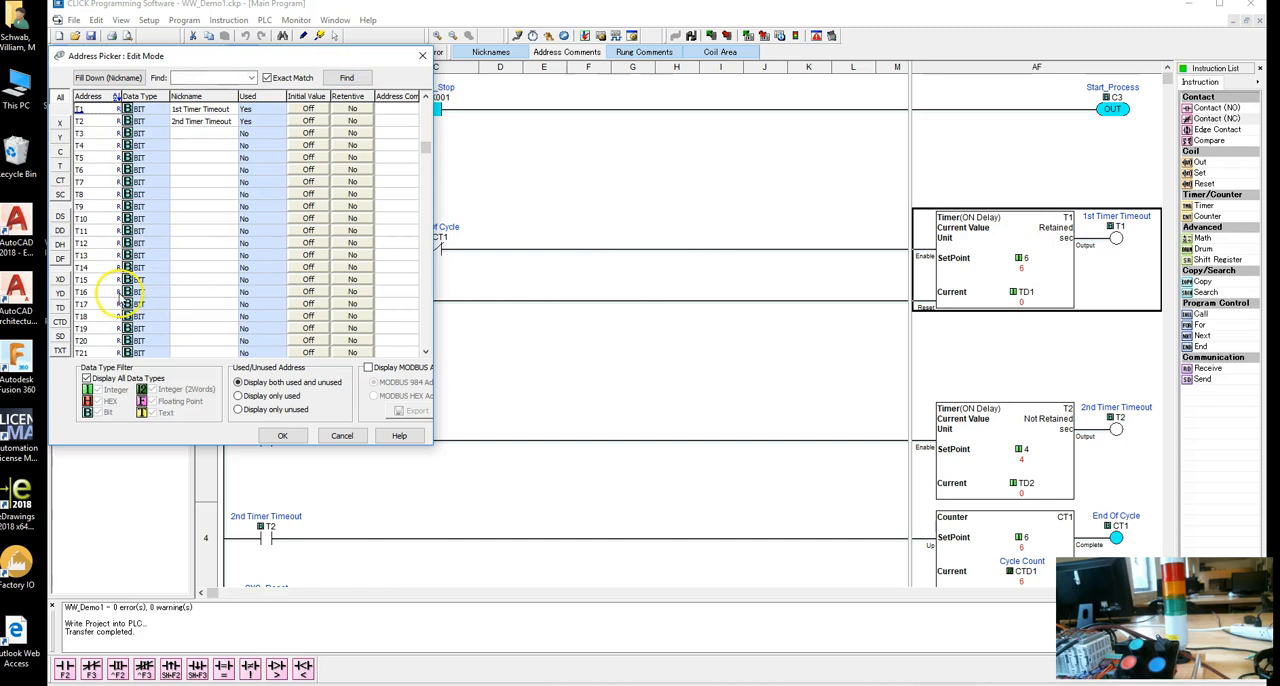
pyautogui.click(60, 310)
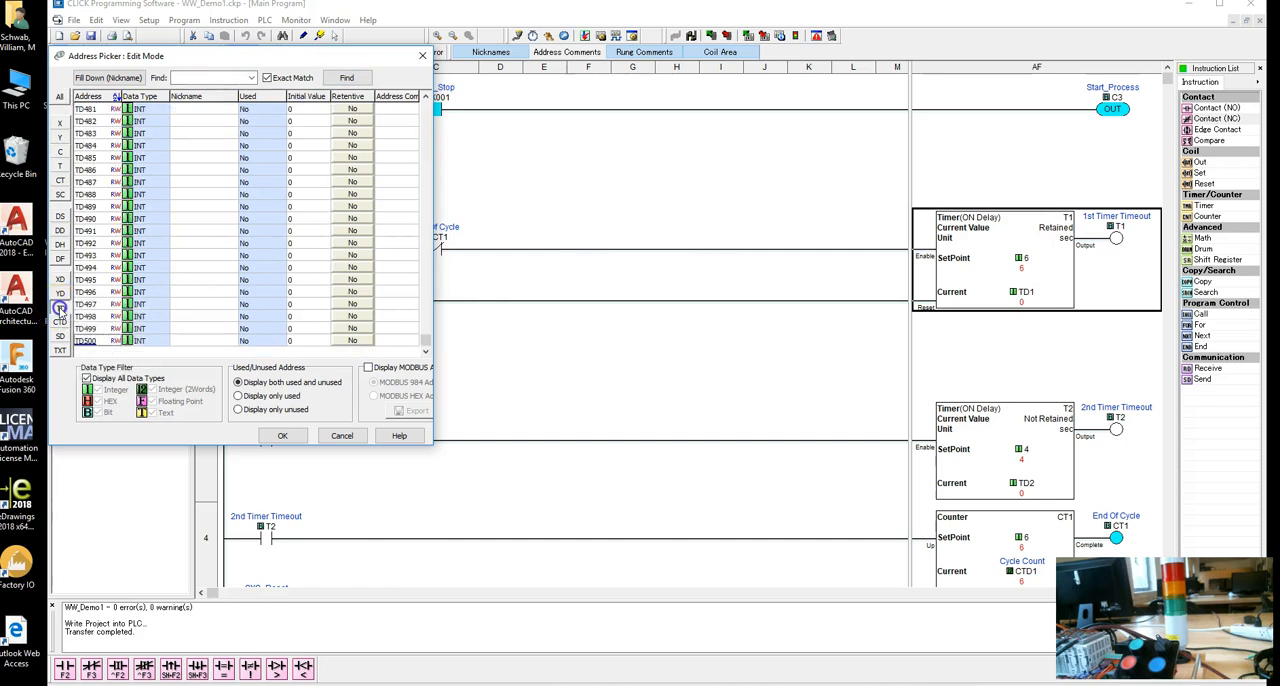
pyautogui.moveTo(110, 305); pyautogui.dragTo(133, 312)
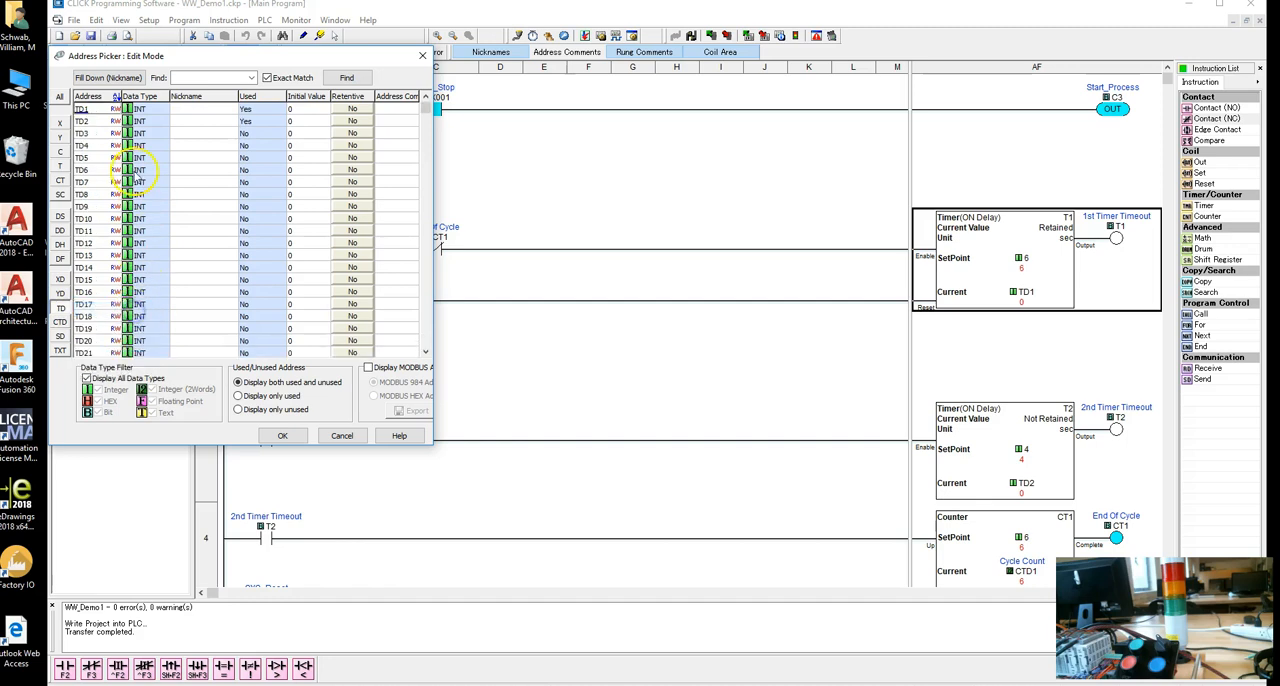
pyautogui.click(183, 108)
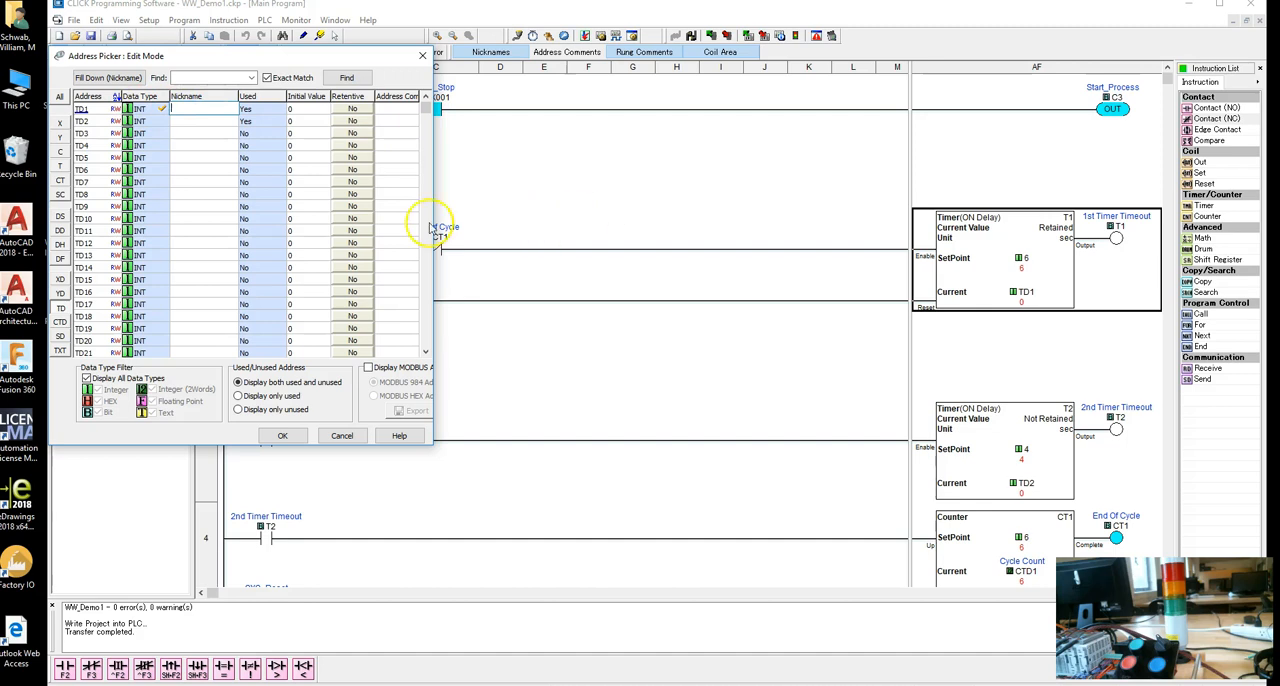
pyautogui.click(369, 369)
pyautogui.click(369, 369)
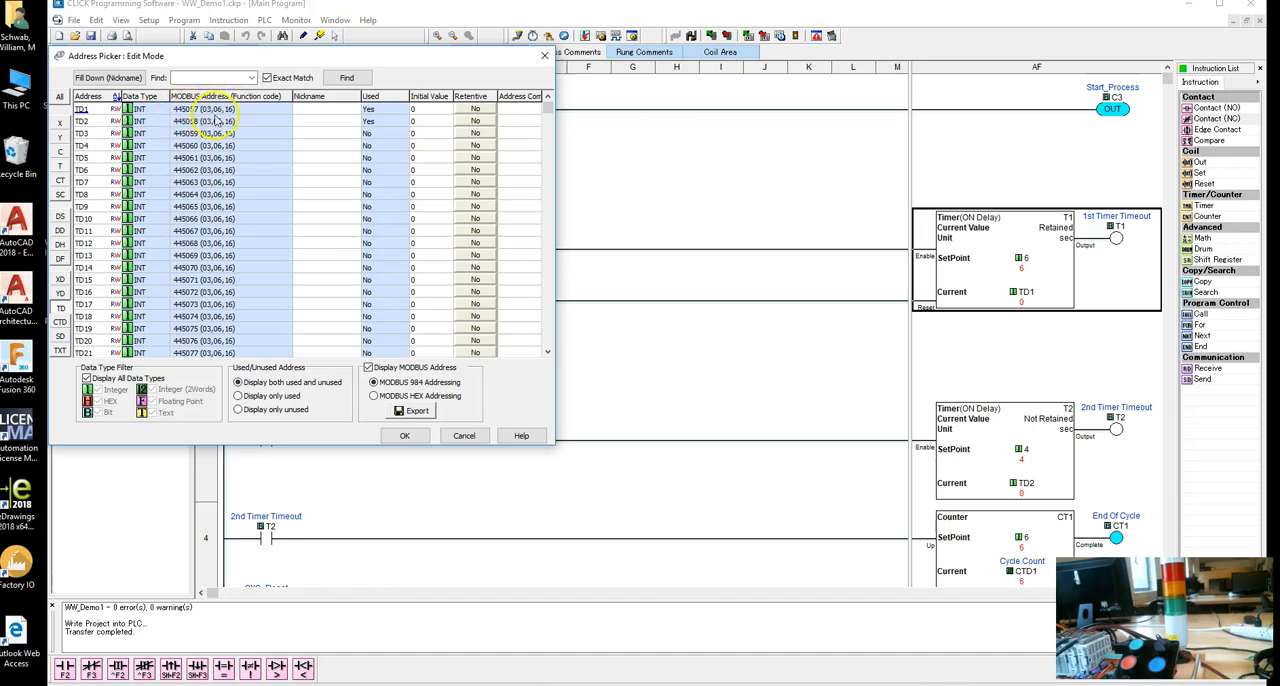
pyautogui.click(544, 55)
# Switch to InduSoft Web Studio and add a new integer tag T1_Current to the MOTCP main driver sheet.
pyautogui.click(572, 684)
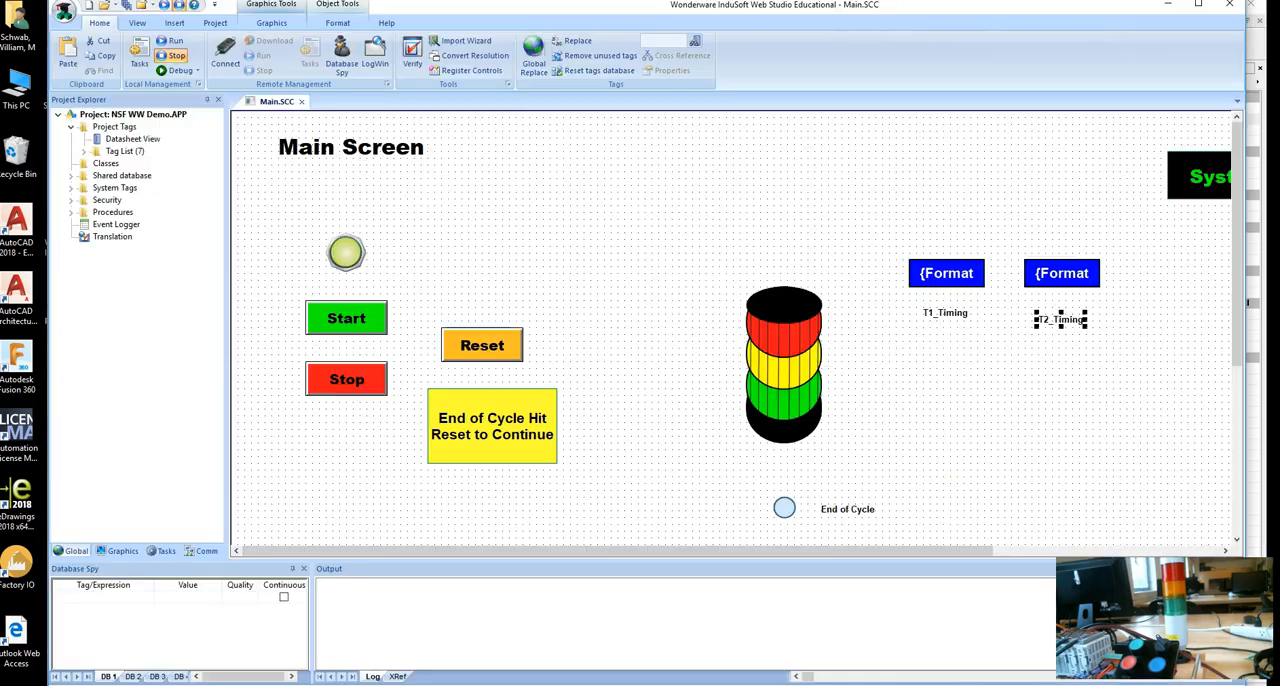
pyautogui.click(206, 551)
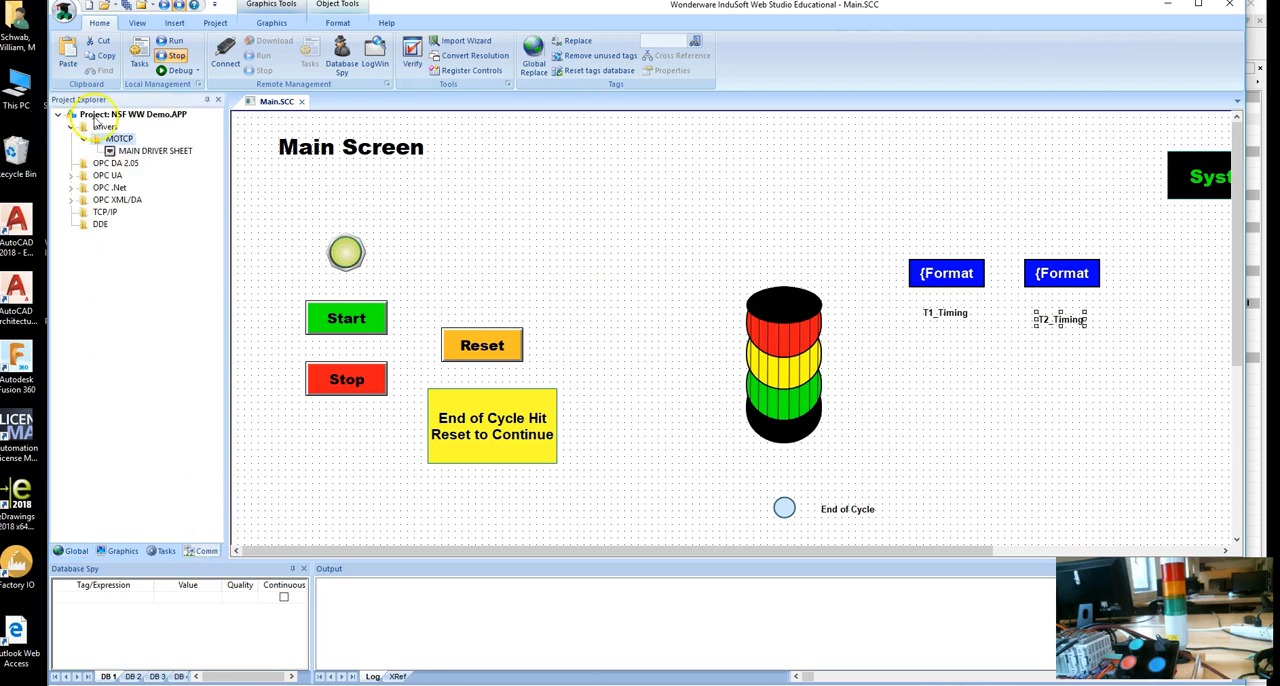
pyautogui.doubleClick(152, 150)
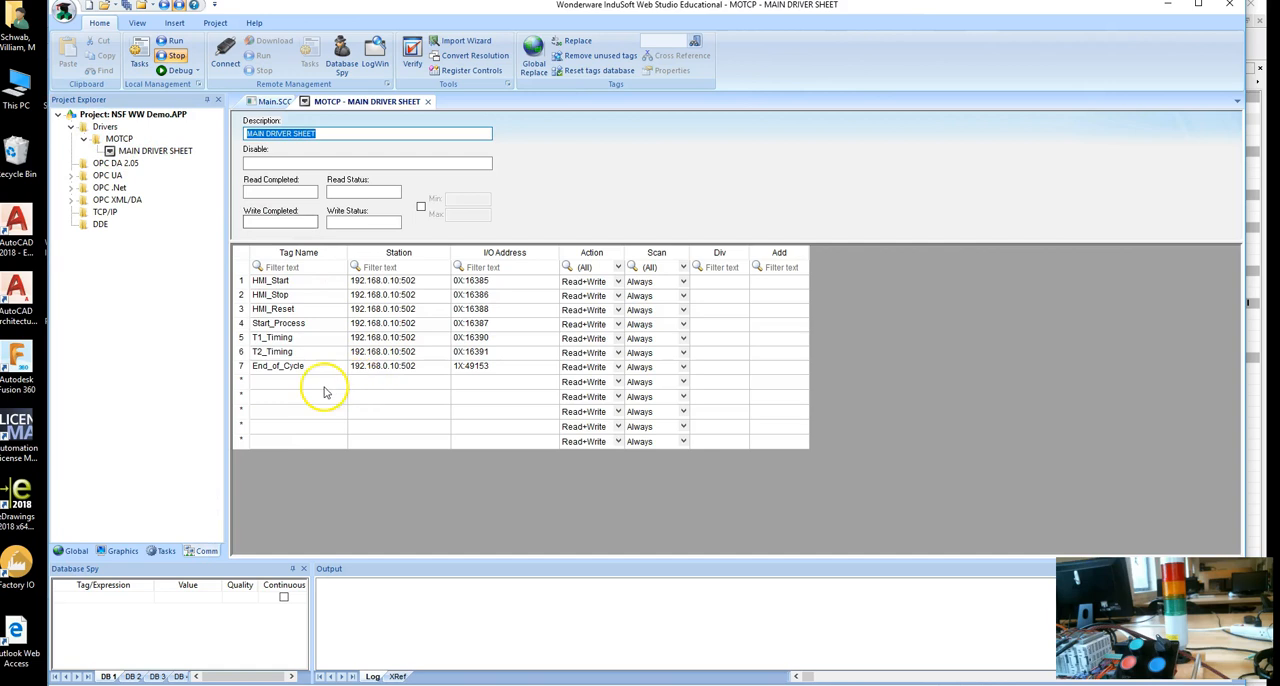
pyautogui.click(290, 382)
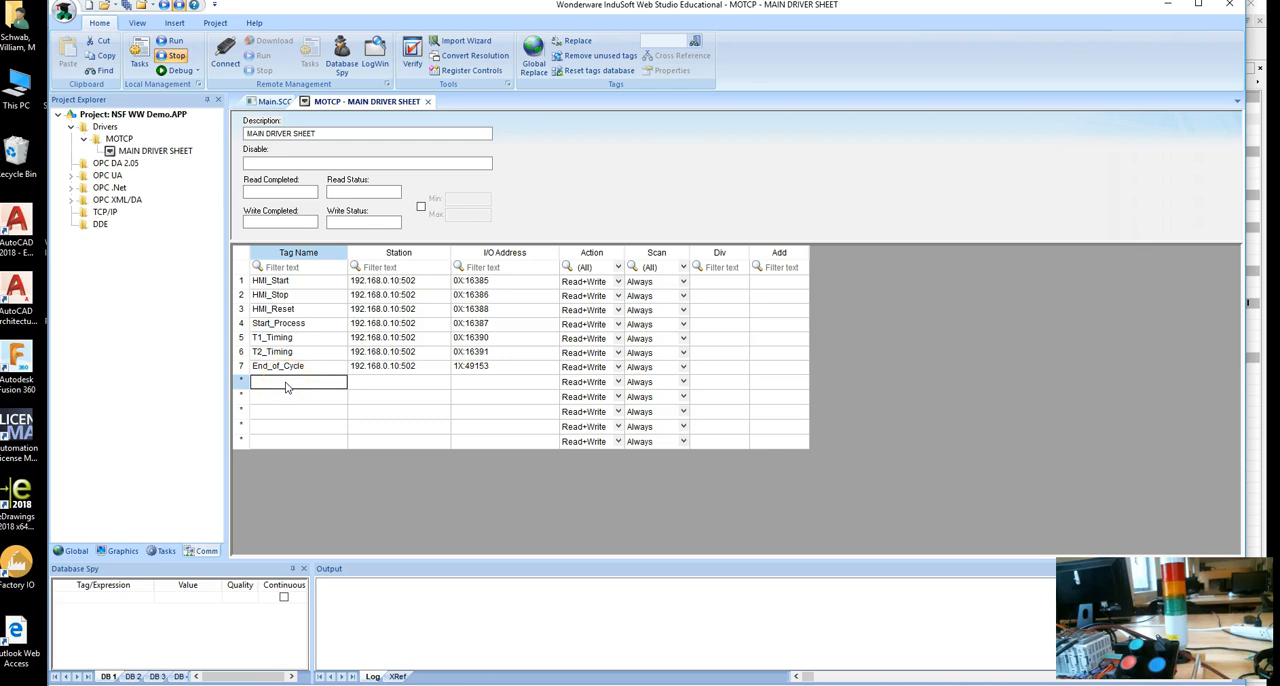
pyautogui.write('T1_Current')
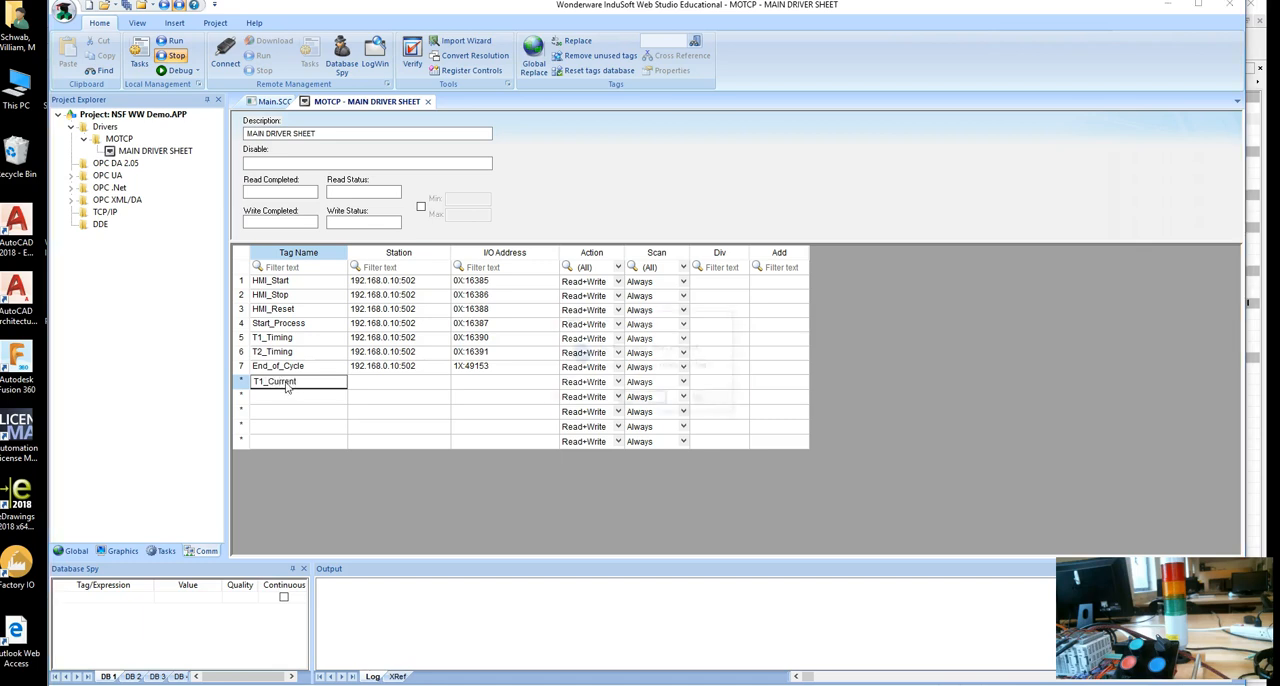
pyautogui.press('Return')
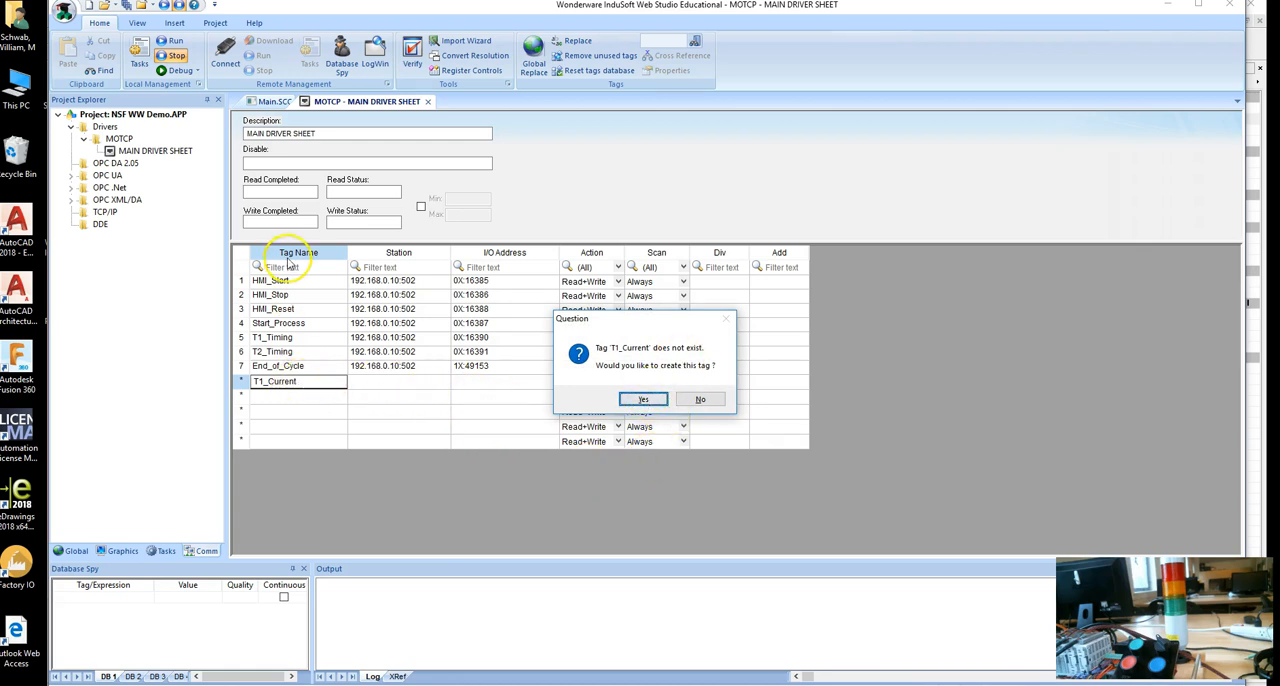
pyautogui.click(645, 400)
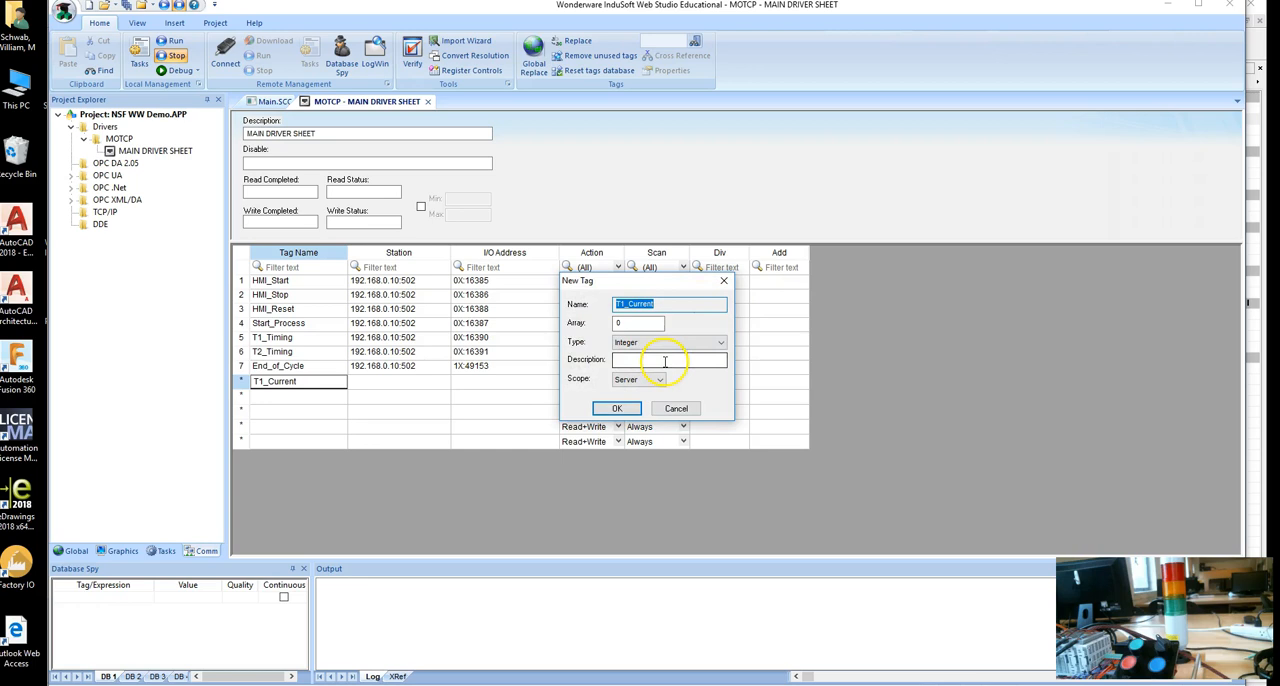
pyautogui.click(619, 408)
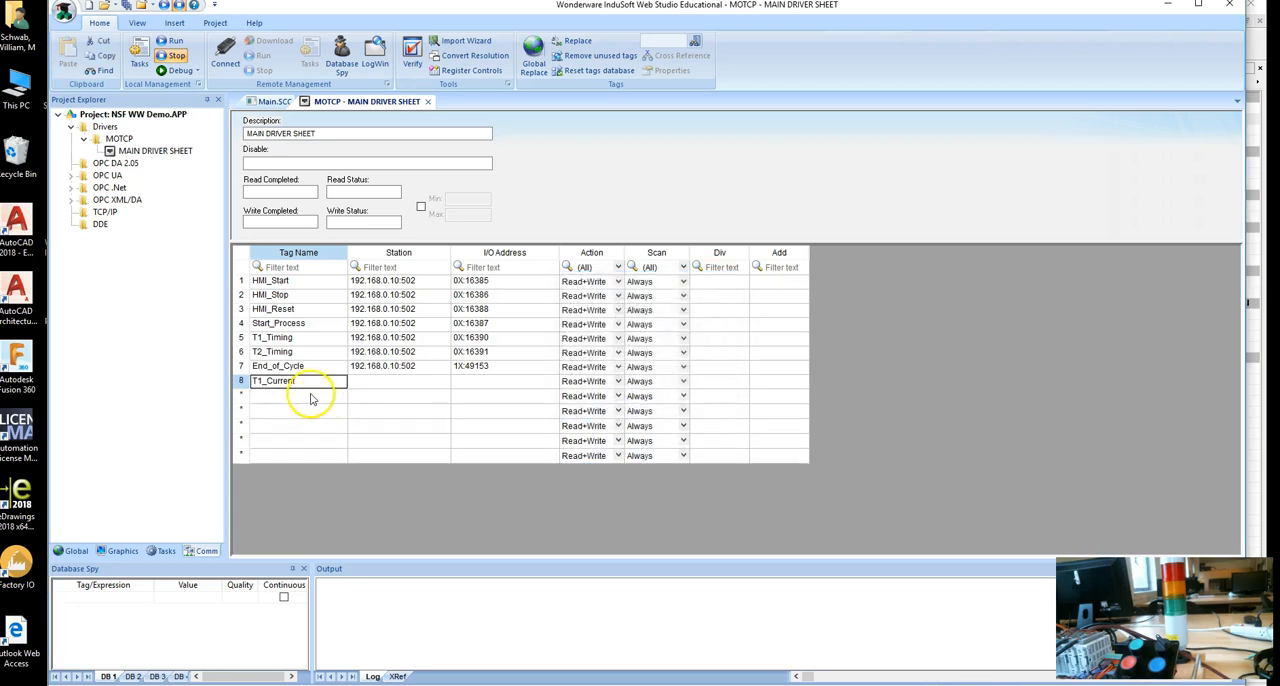
# Create the tag T2_Current in the driver sheet row below T1_Current.
pyautogui.doubleClick(311, 398)
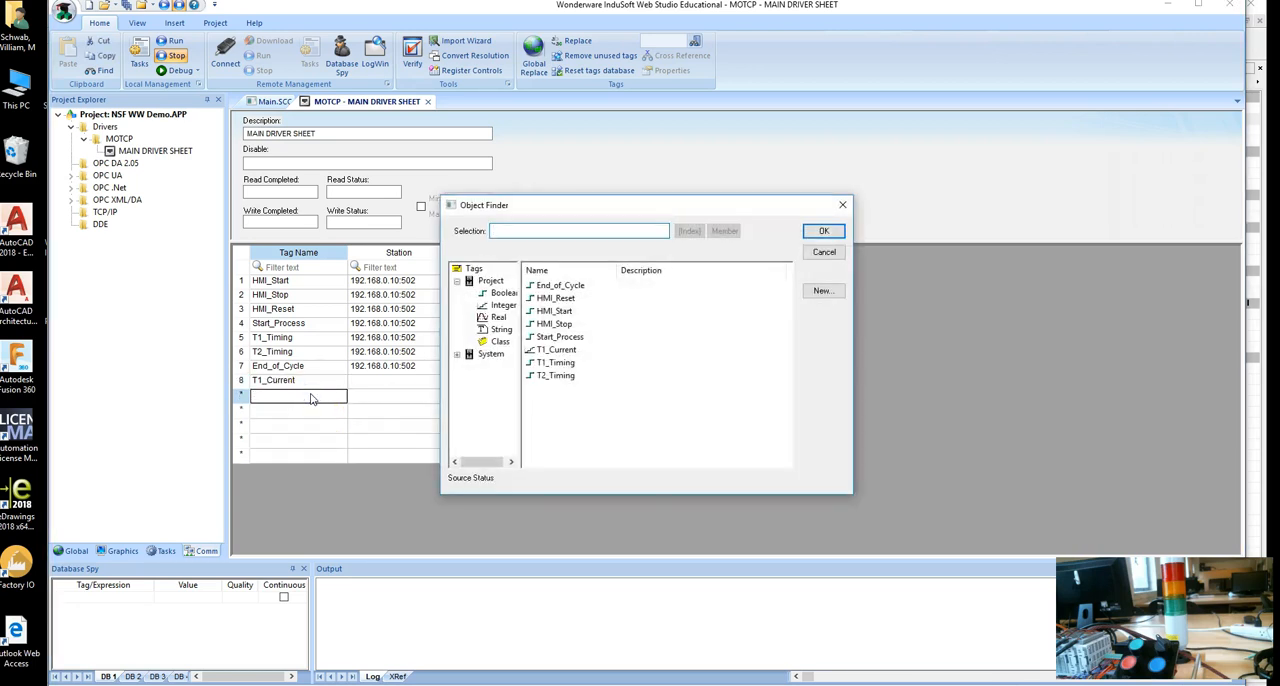
pyautogui.write('T2_Current')
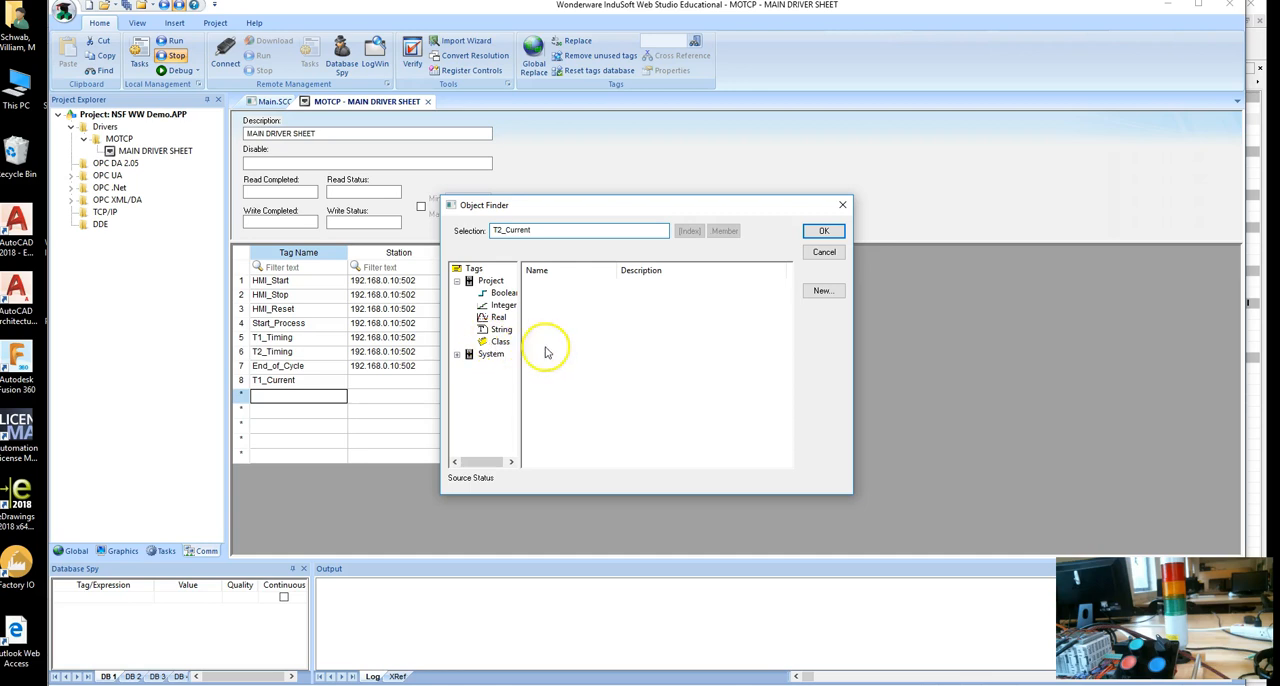
pyautogui.click(840, 236)
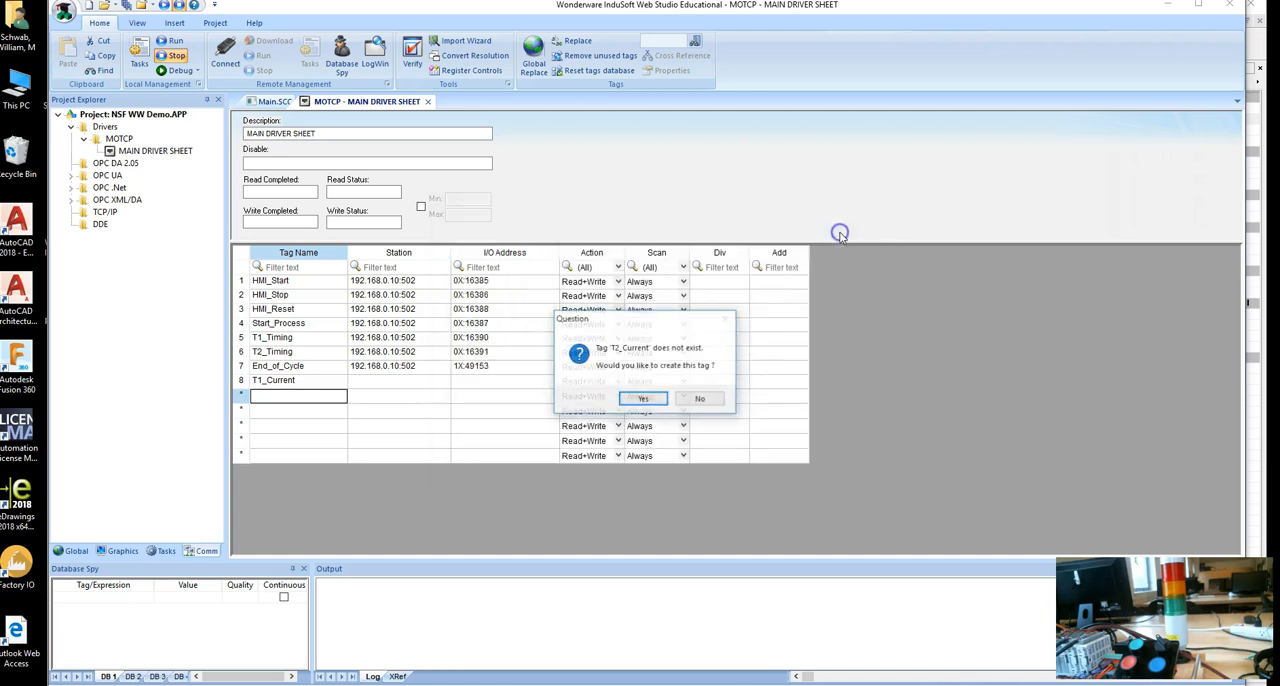
pyautogui.click(636, 400)
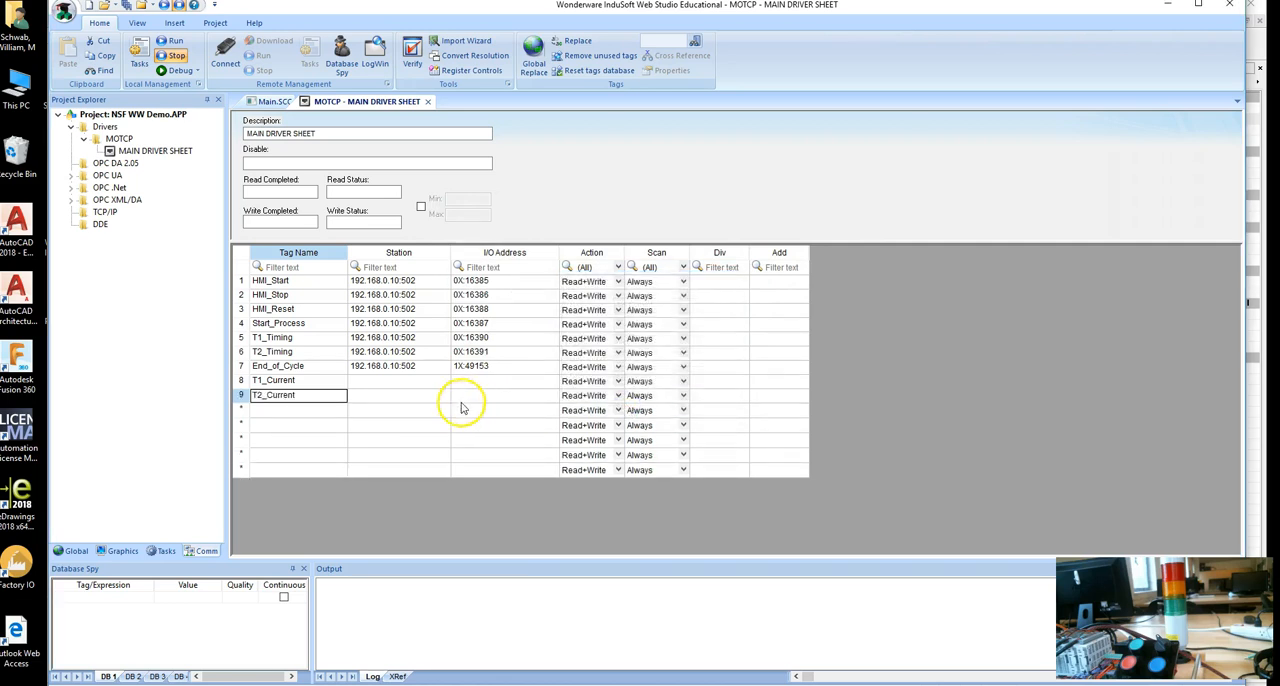
# Copy the End_of_Cycle row's station and I/O address into the T1_Current and T2_Current rows.
pyautogui.click(494, 366)
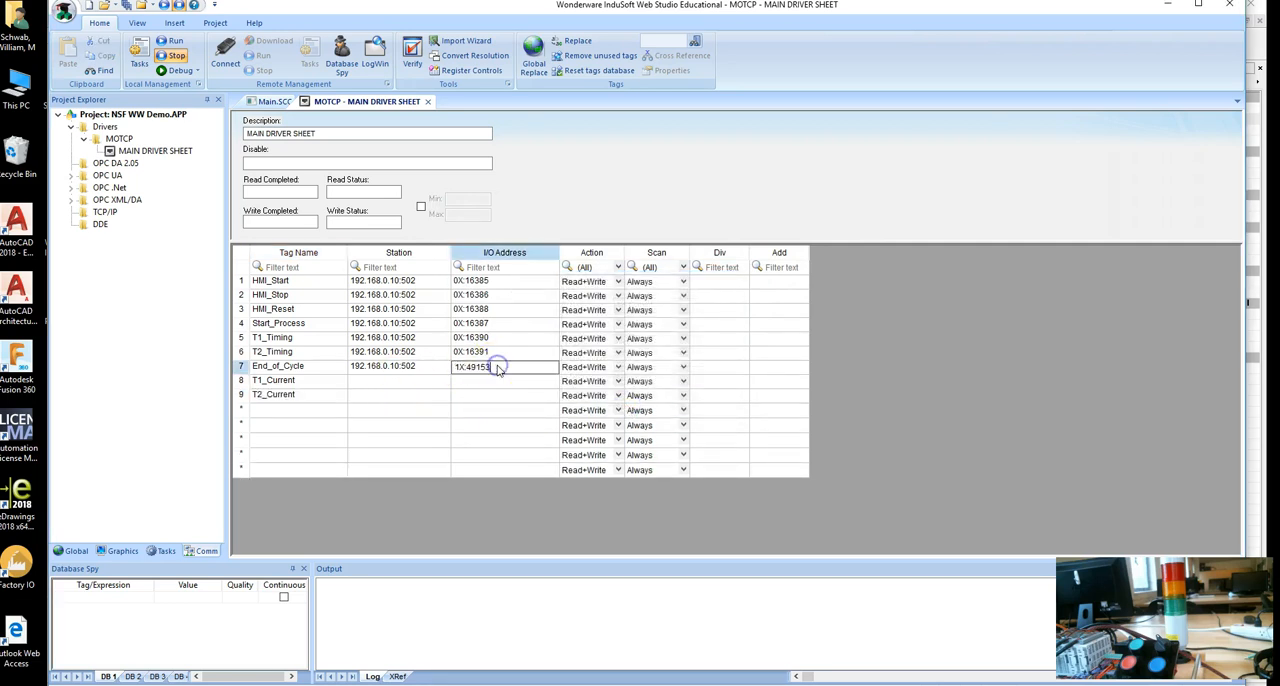
pyautogui.click(410, 367)
pyautogui.moveTo(508, 373); pyautogui.dragTo(425, 371)
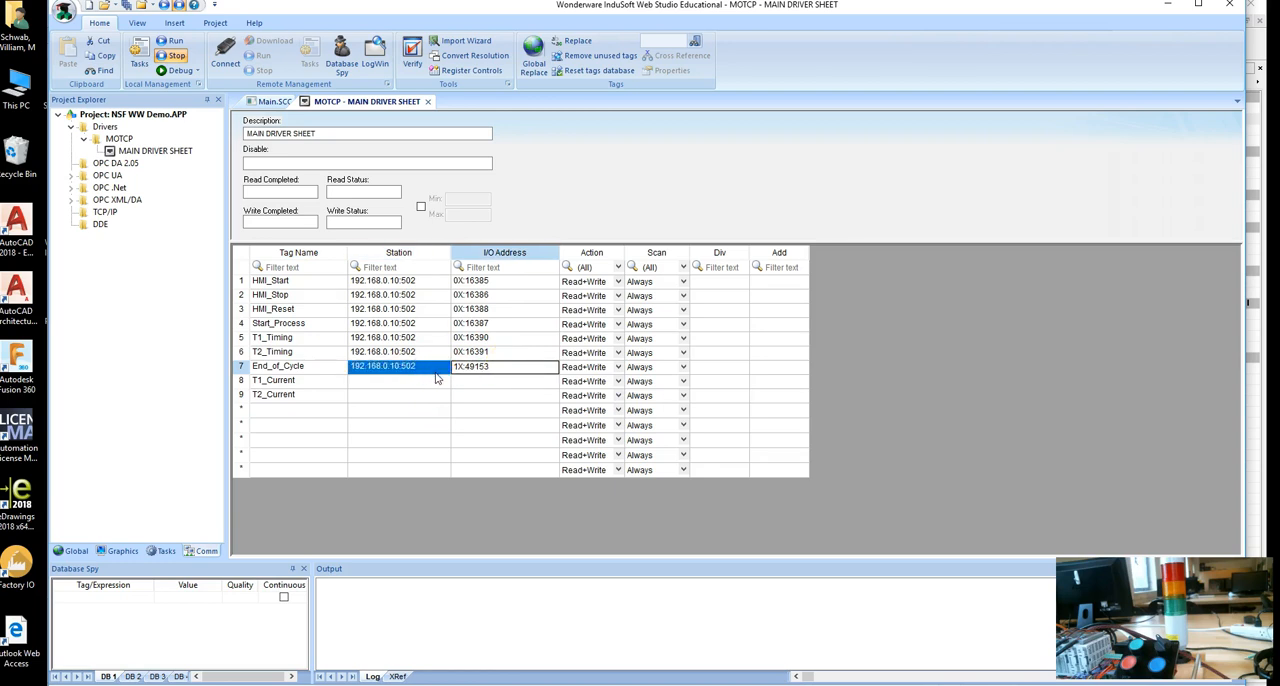
pyautogui.moveTo(446, 385); pyautogui.dragTo(438, 403)
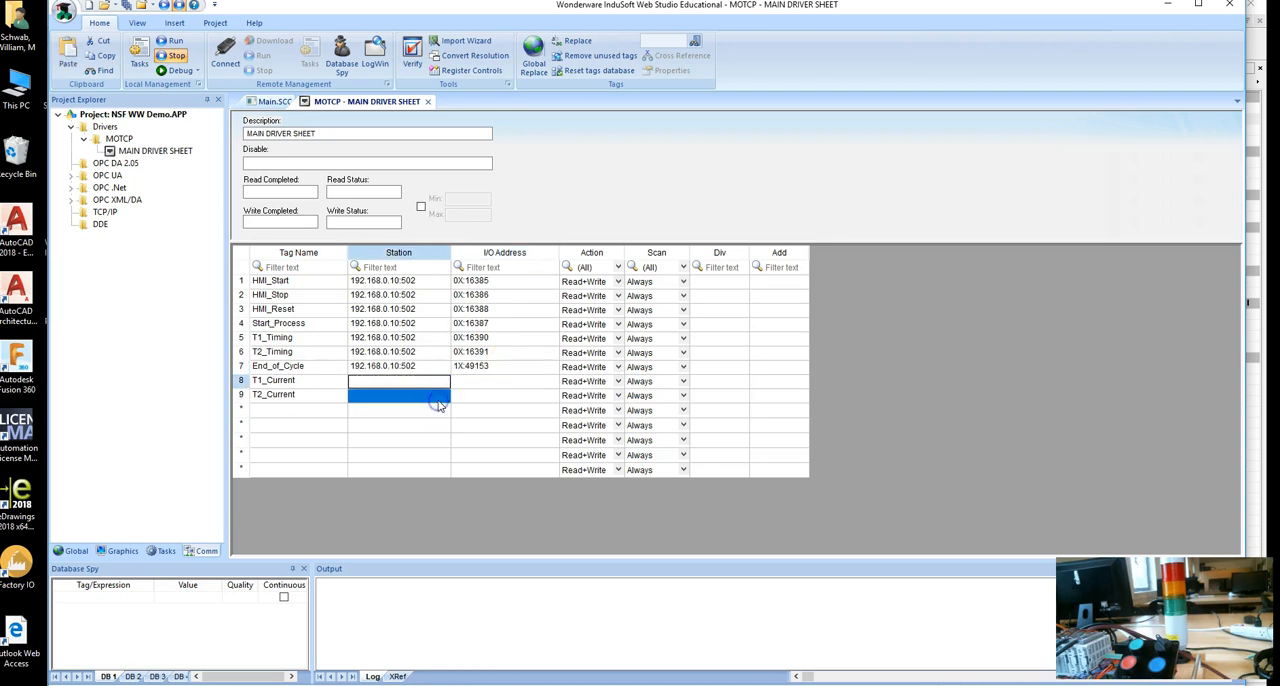
pyautogui.write('192.168.0.10:502\t1X:49153 192.168.0.10:502\t1X:49153')
# Set the I/O addresses of T1_Current to 4X:45057 and T2_Current to 4X:45058, then save and close the driver sheet.
pyautogui.click(478, 381)
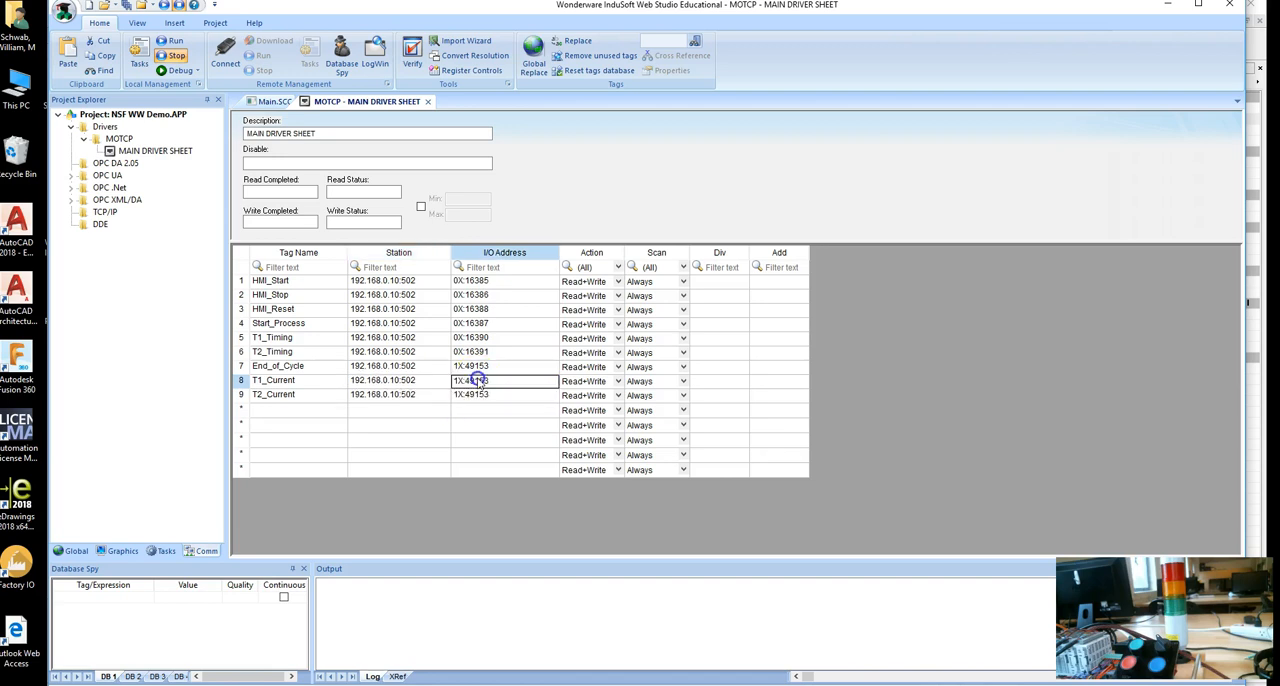
pyautogui.click(460, 383)
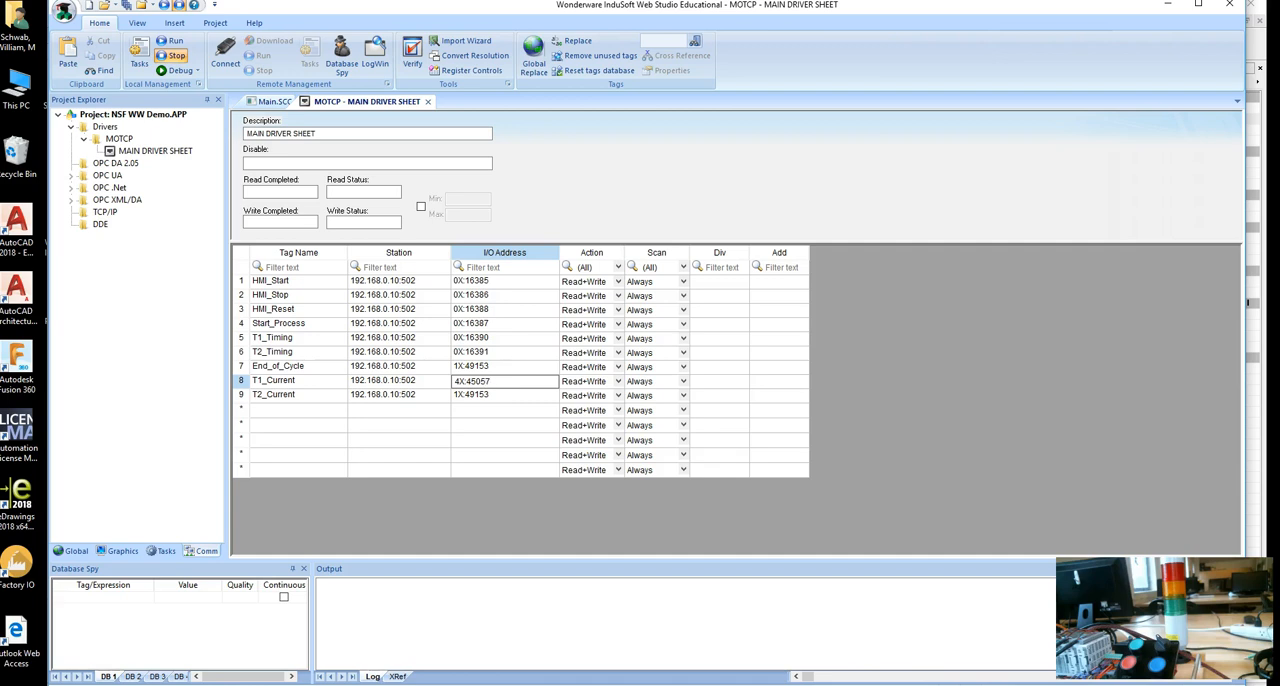
pyautogui.doubleClick(523, 381)
pyautogui.click(521, 397)
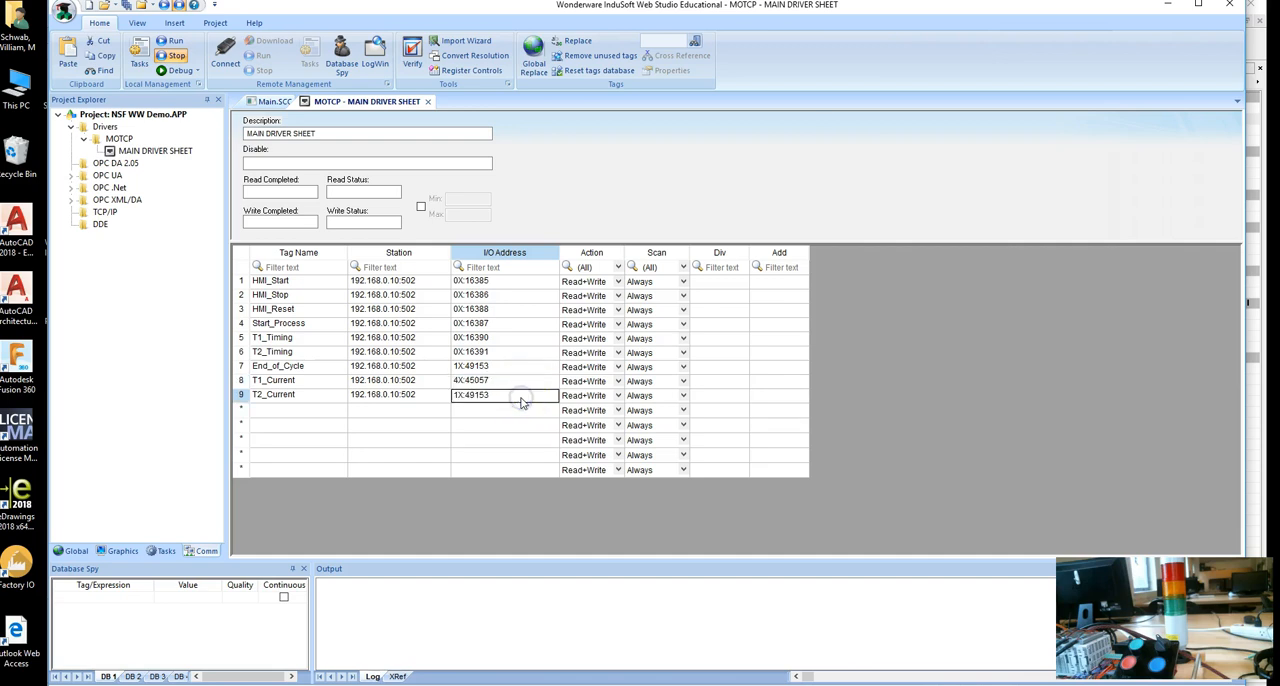
pyautogui.click(521, 399)
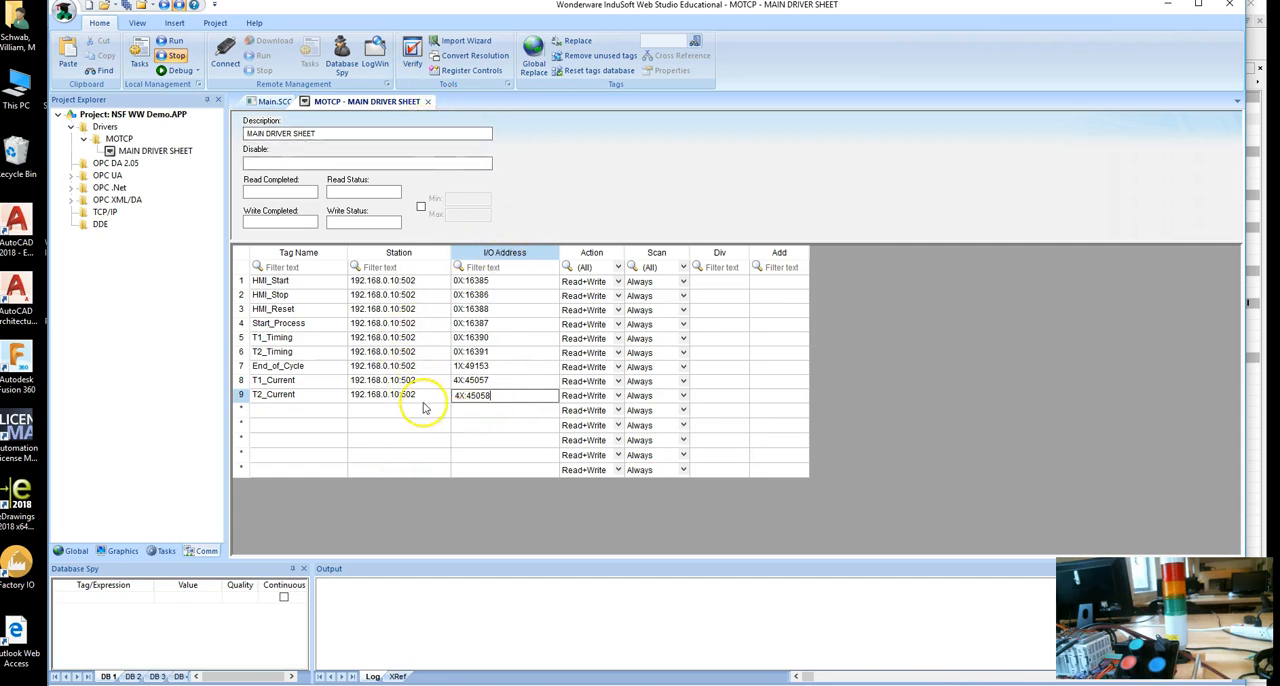
pyautogui.click(428, 101)
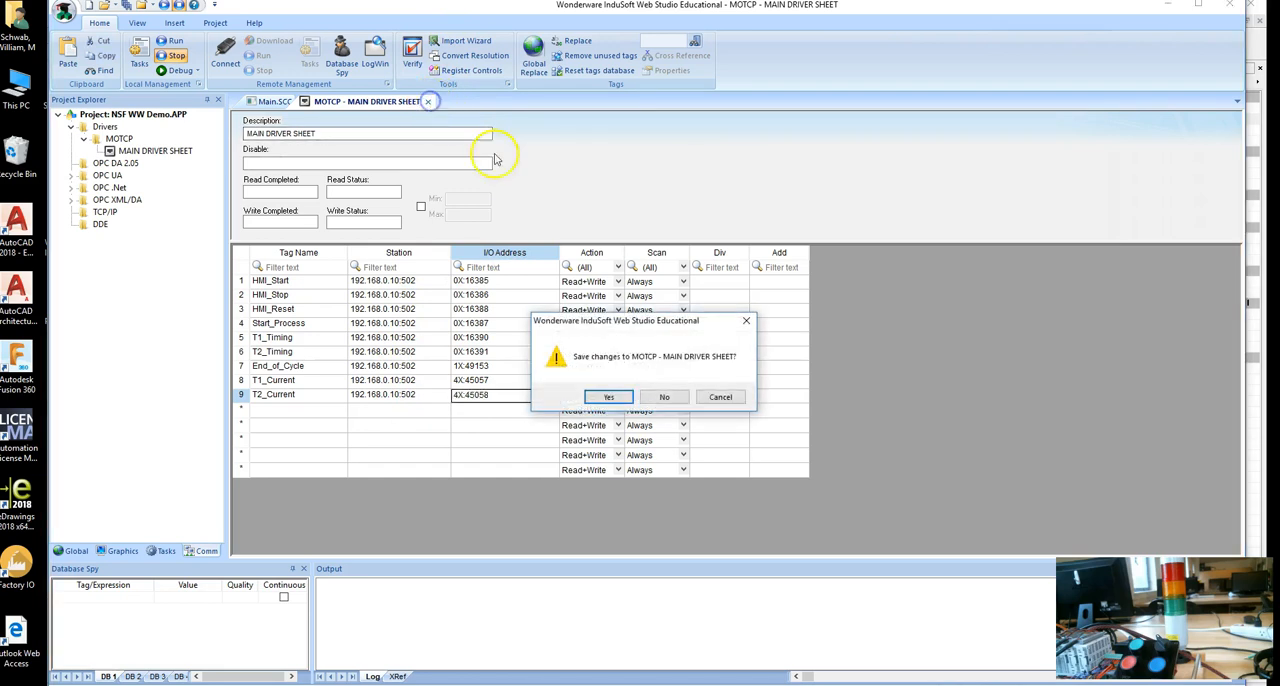
pyautogui.click(610, 397)
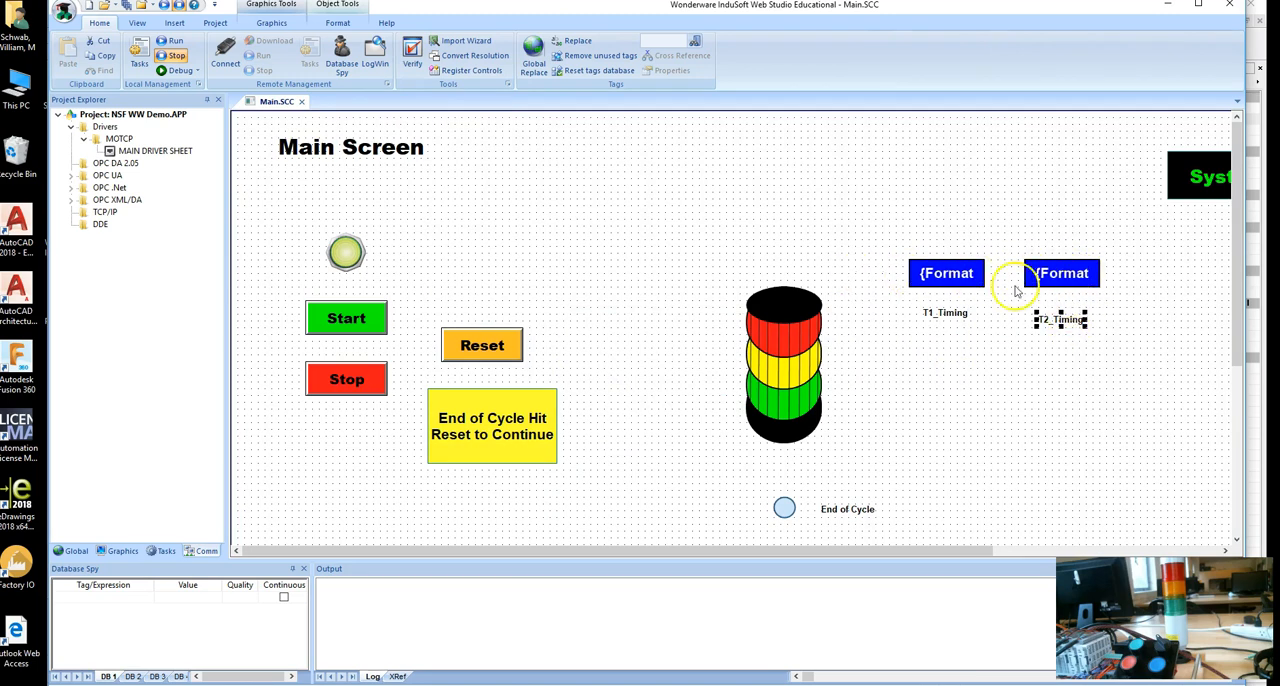
# Link the LCD display above T1_Timing to the tag T1_Current and set its decimals to 0.
pyautogui.doubleClick(946, 276)
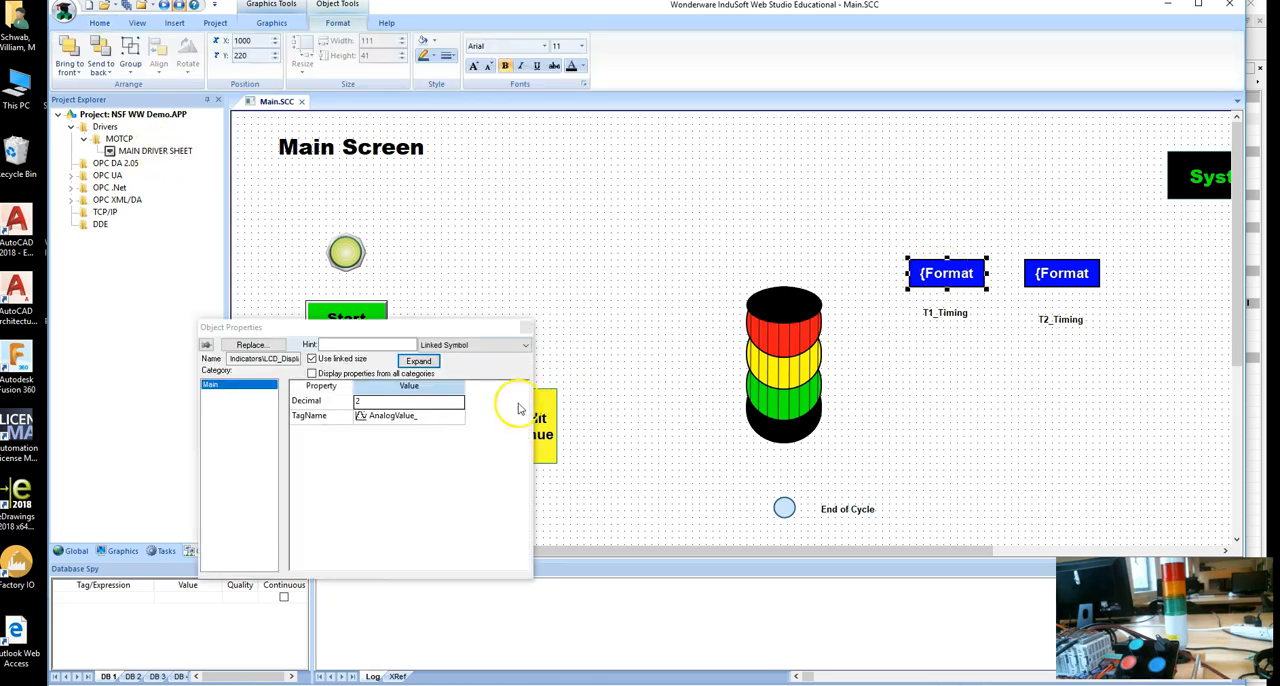
pyautogui.doubleClick(415, 416)
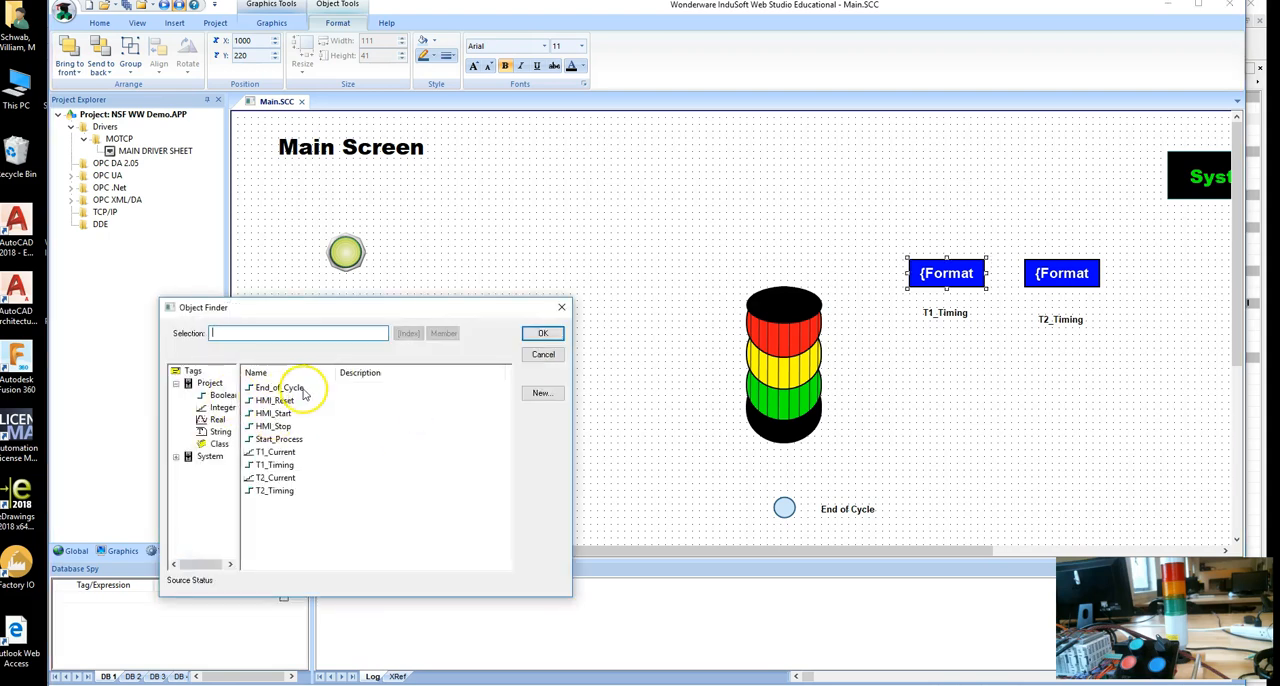
pyautogui.doubleClick(273, 453)
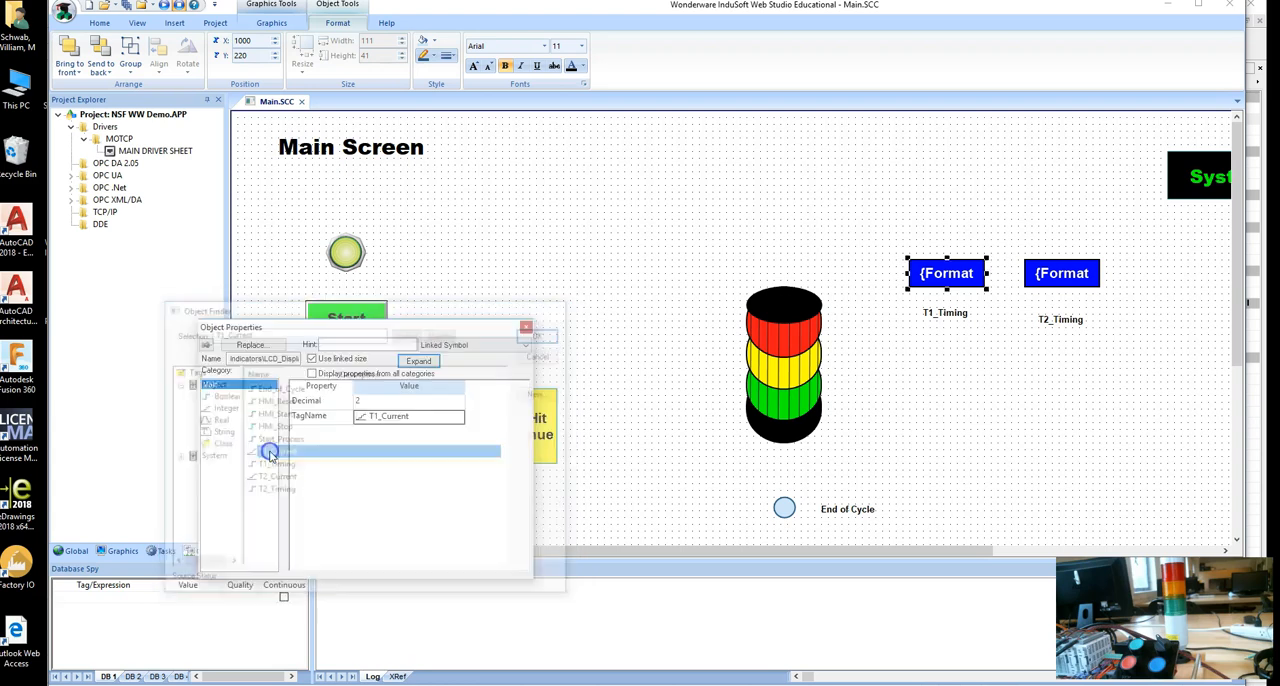
pyautogui.click(409, 402)
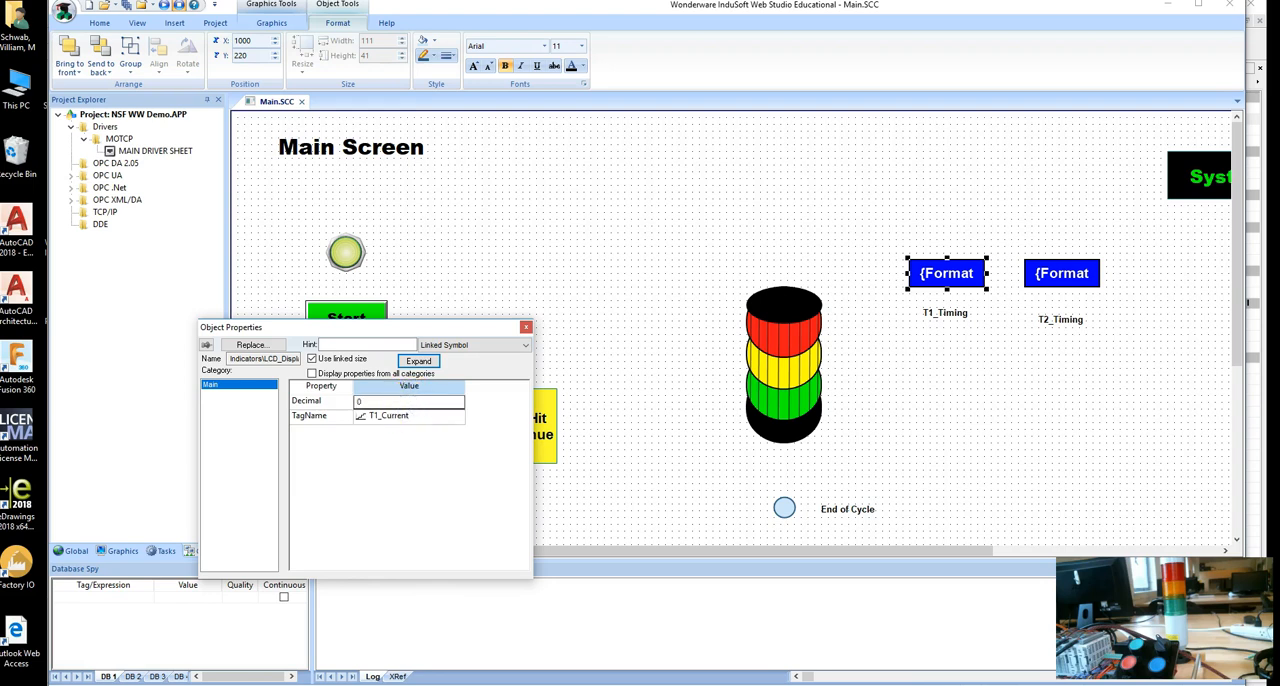
pyautogui.click(526, 327)
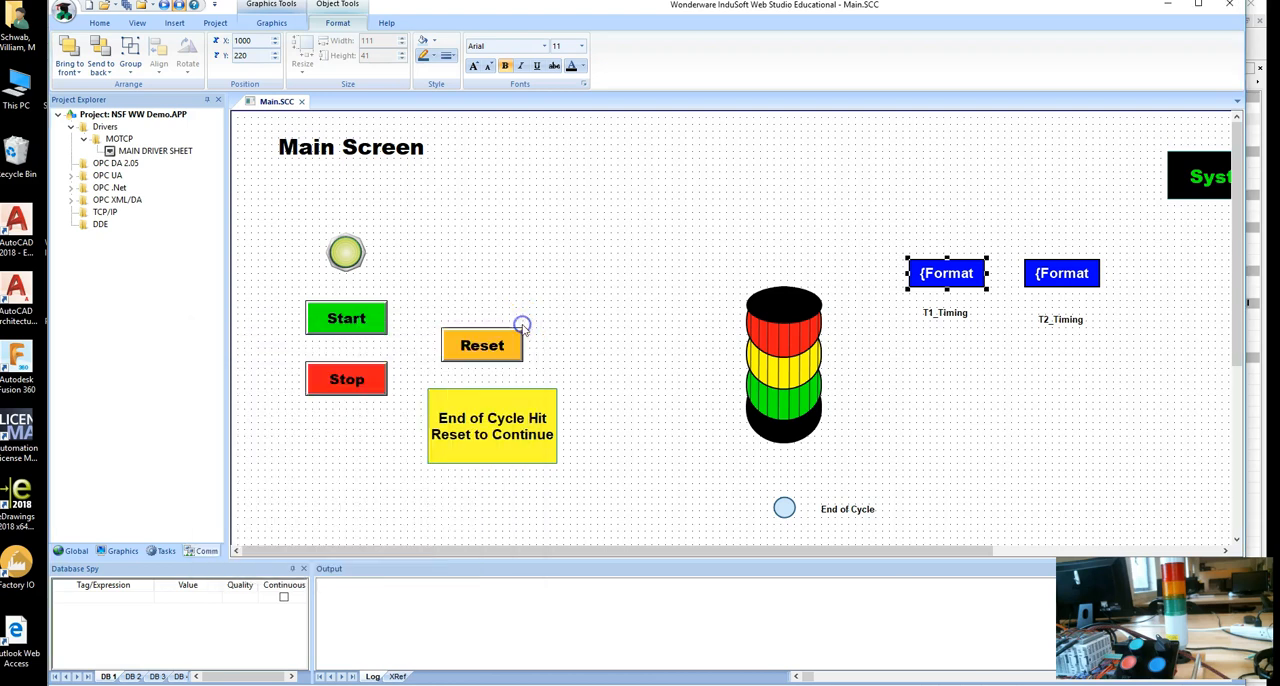
# Link the LCD display above T2_Timing to the tag T2_Current.
pyautogui.doubleClick(1085, 274)
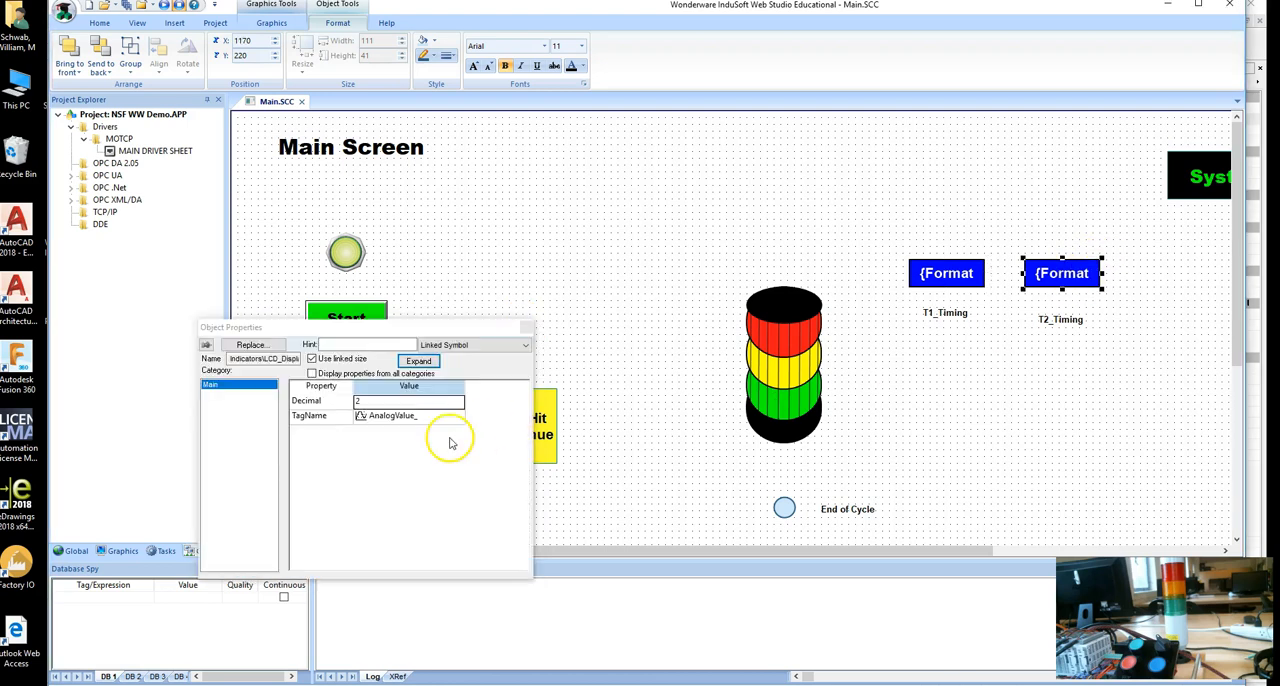
pyautogui.click(429, 416)
pyautogui.click(430, 415)
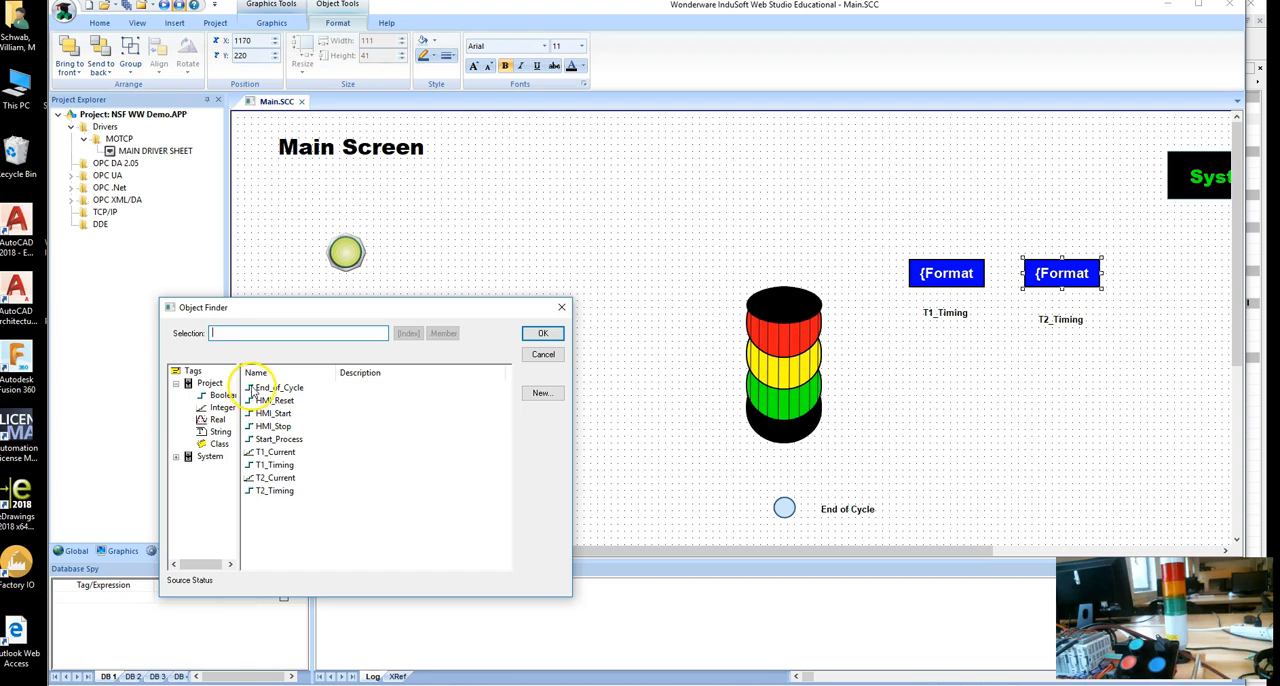
pyautogui.doubleClick(268, 480)
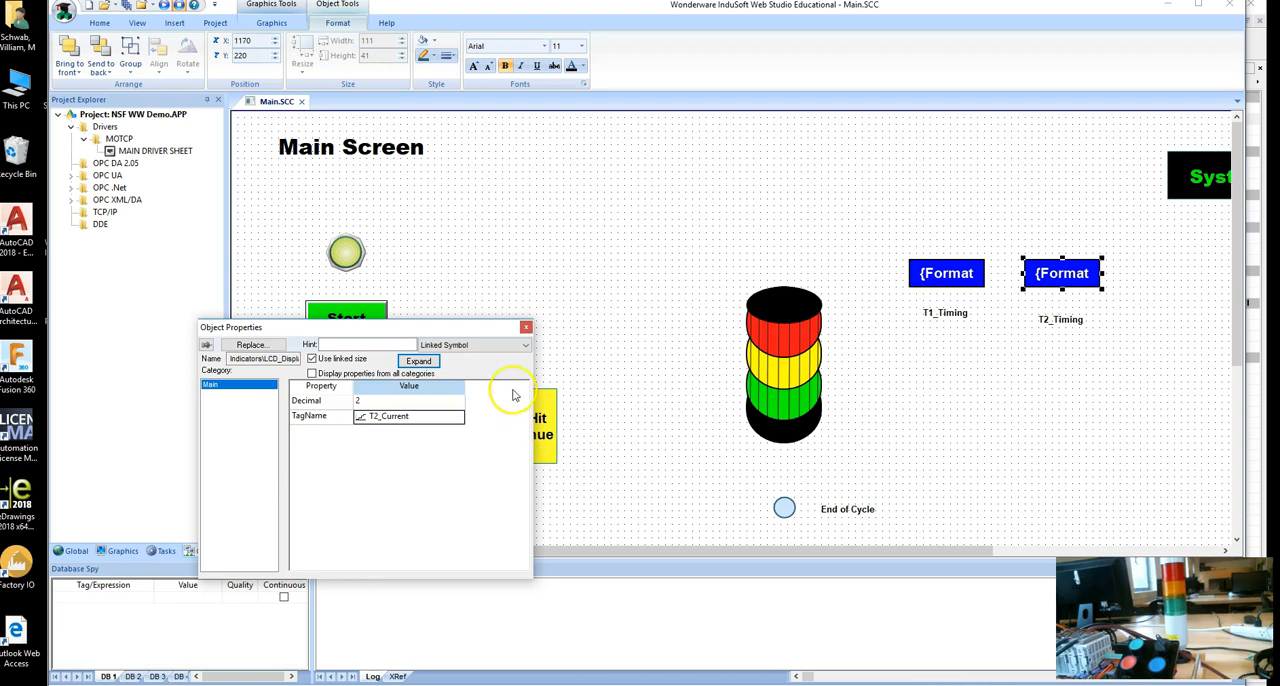
pyautogui.click(525, 328)
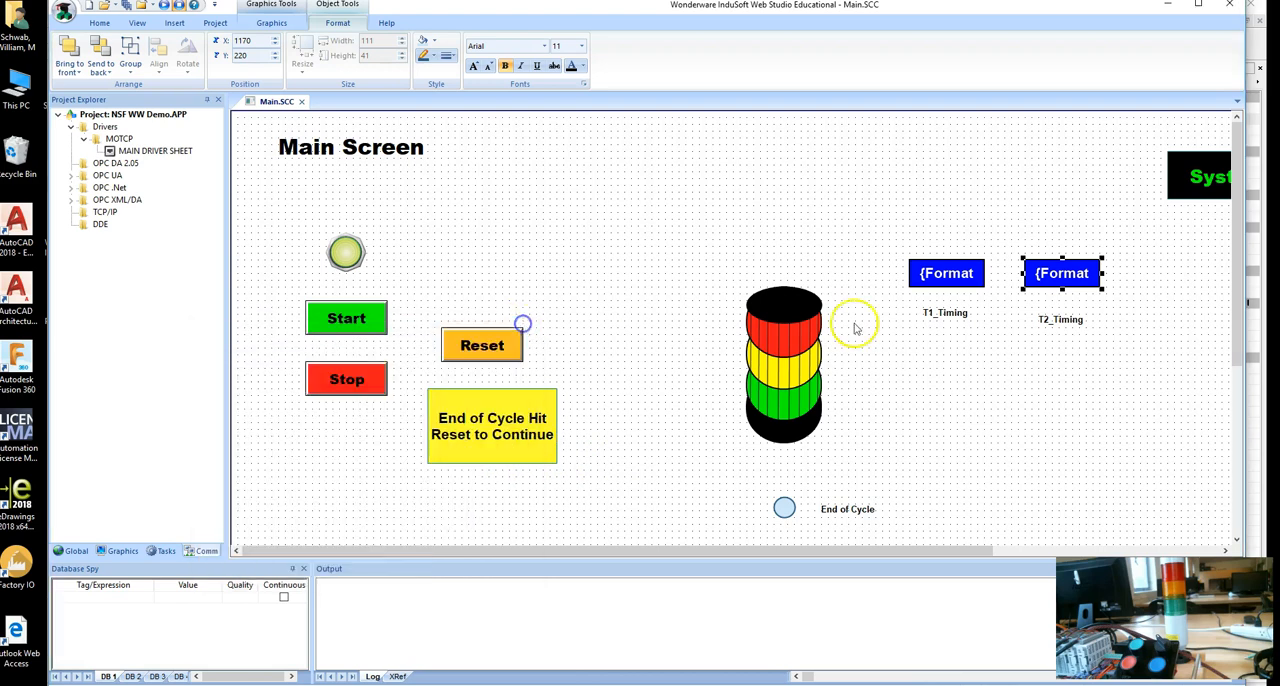
# Check the tag and decimal properties of both LCD displays on the main screen.
pyautogui.doubleClick(947, 275)
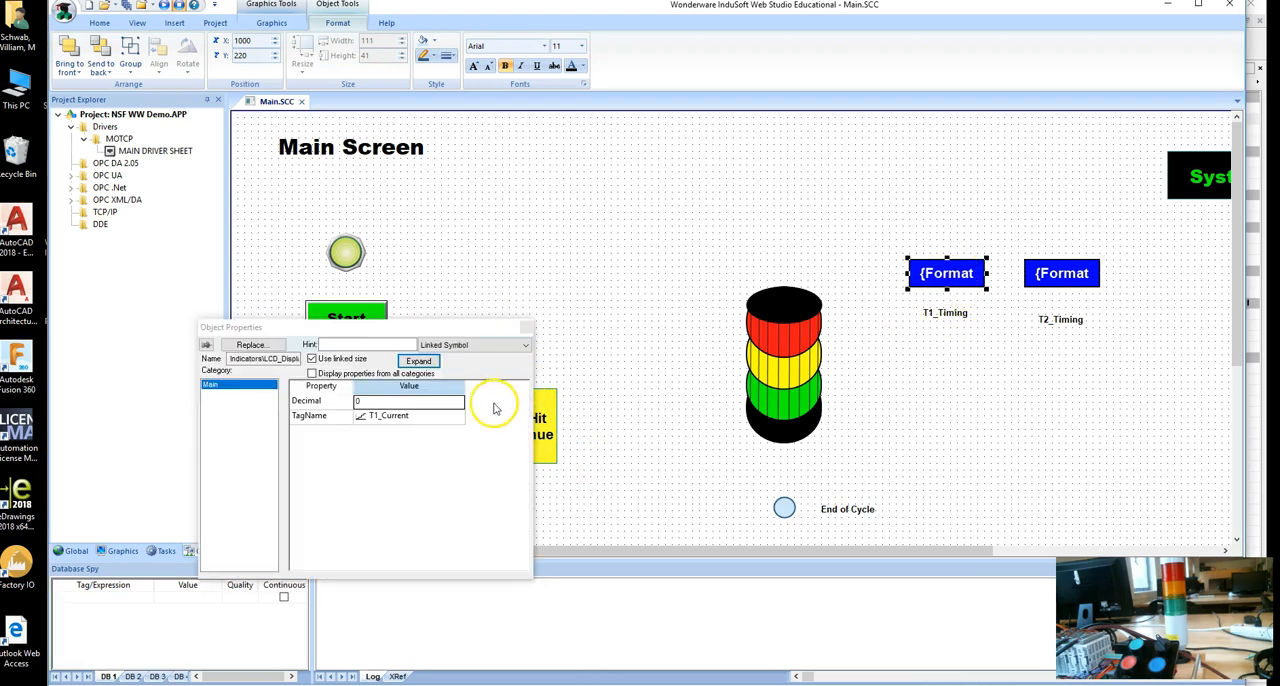
pyautogui.click(632, 333)
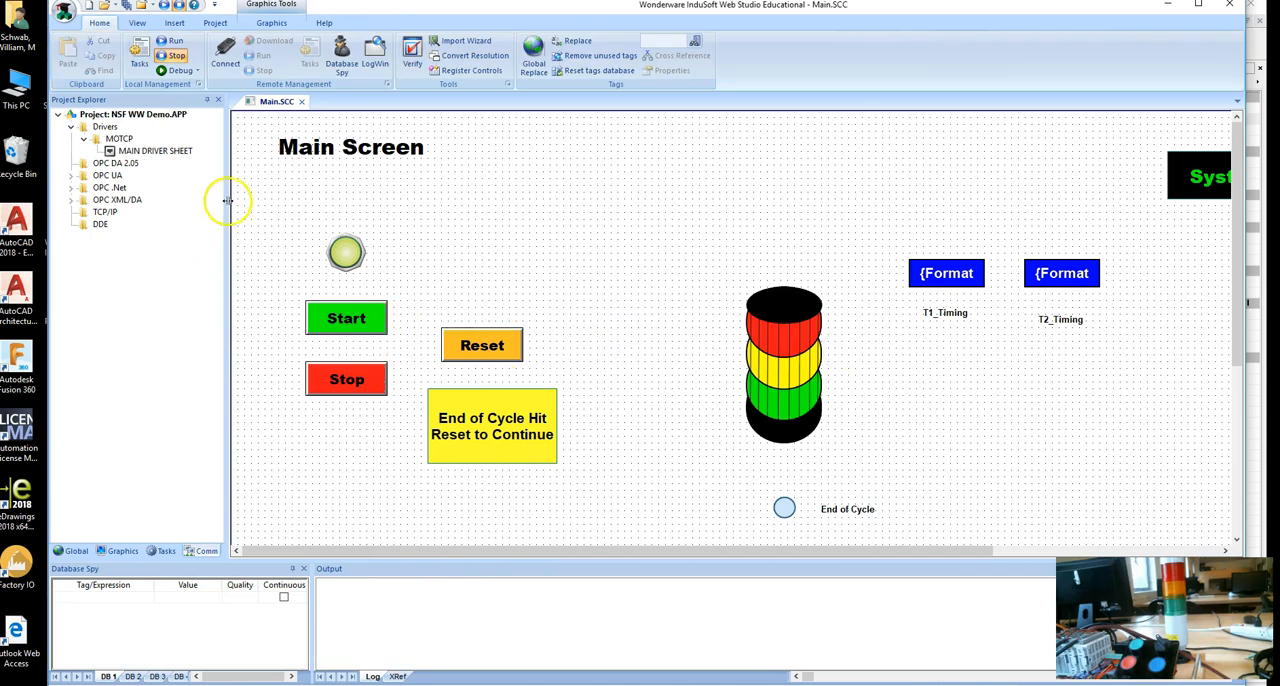
pyautogui.doubleClick(1052, 280)
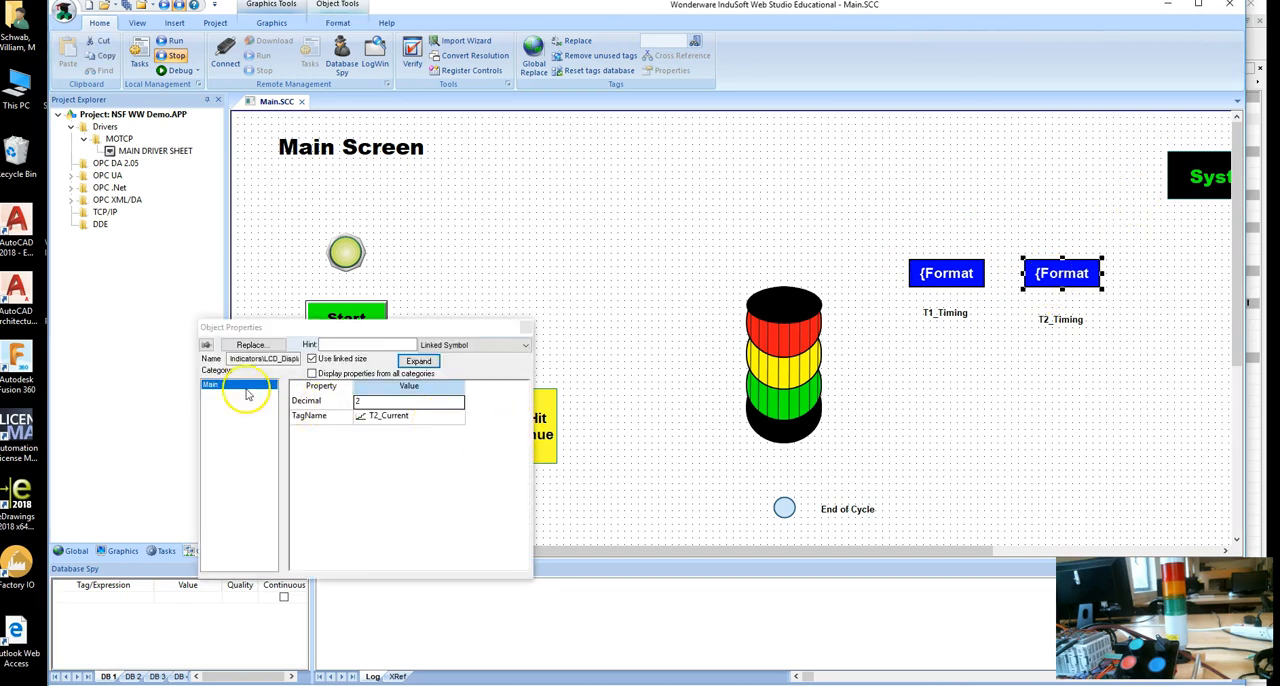
pyautogui.click(527, 326)
pyautogui.click(862, 235)
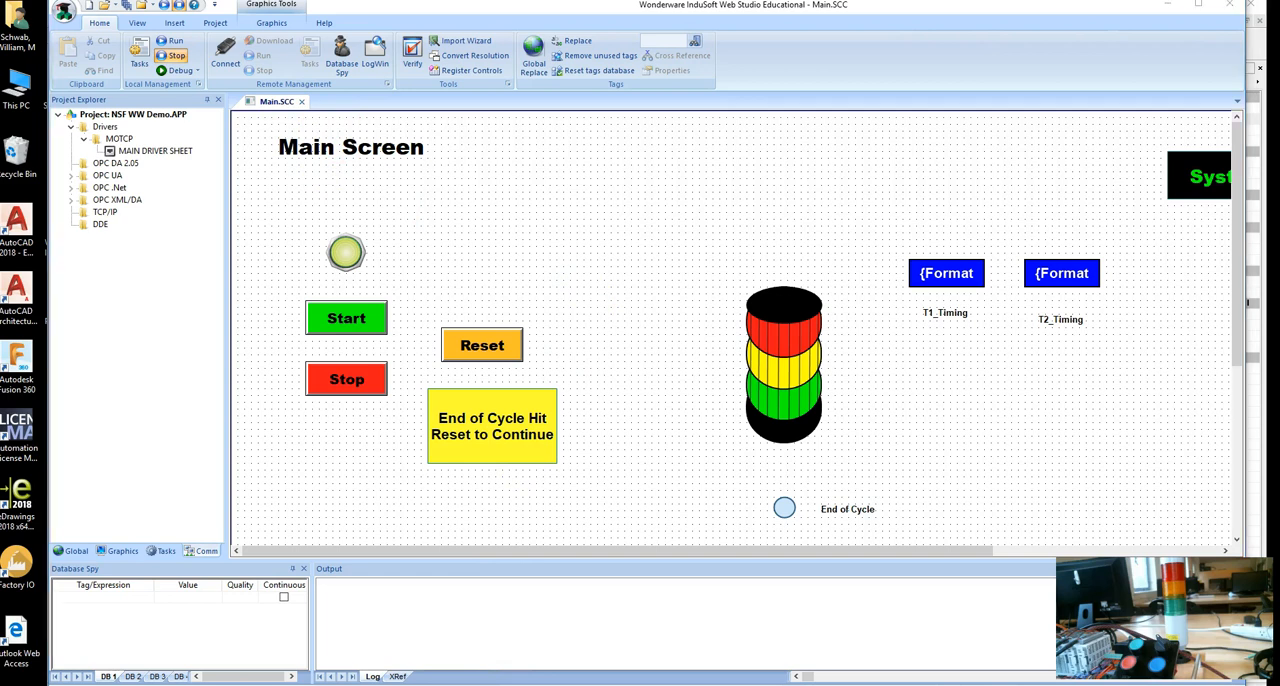
# Switch to CLICK Programming Software and review the timer and counter rungs of the main program.
pyautogui.click(497, 685)
pyautogui.scroll(-1, 627, 416)
pyautogui.scroll(1, 627, 416)
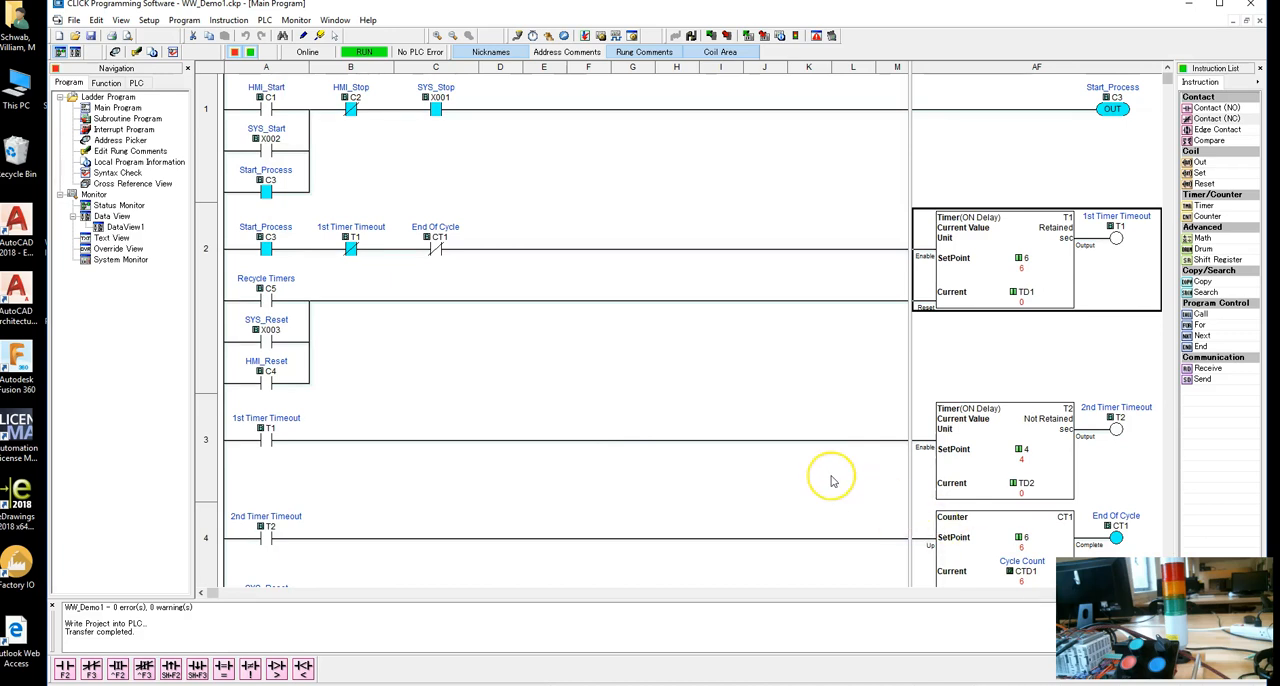
# Insert three empty rungs after rung 7, ahead of the END rung of the main program.
pyautogui.scroll(-2, 829, 477)
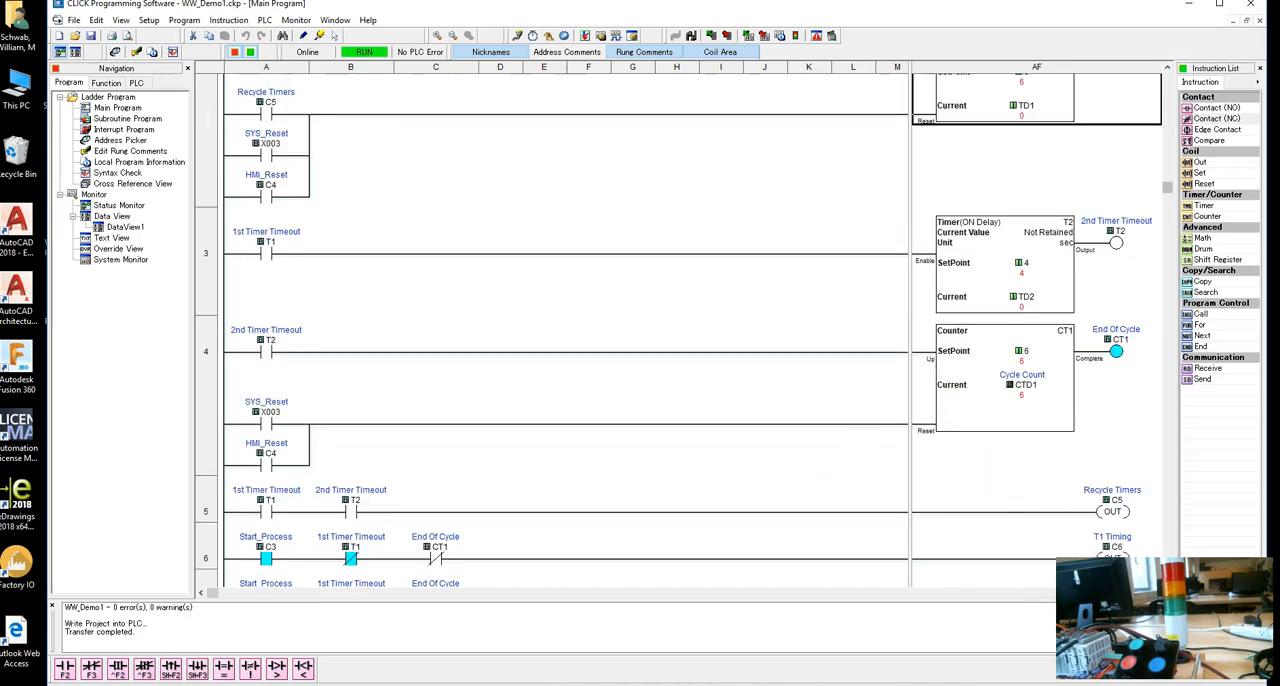
pyautogui.scroll(-1, 546, 567)
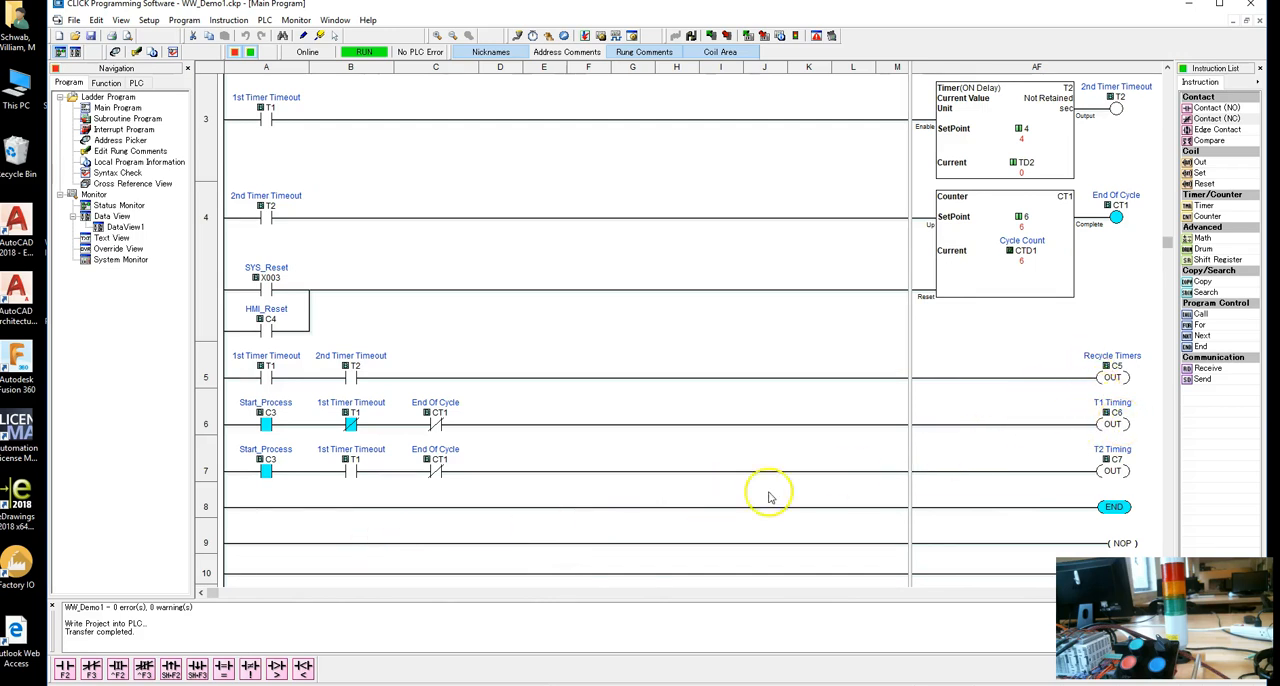
pyautogui.click(210, 466)
pyautogui.rightClick(210, 466)
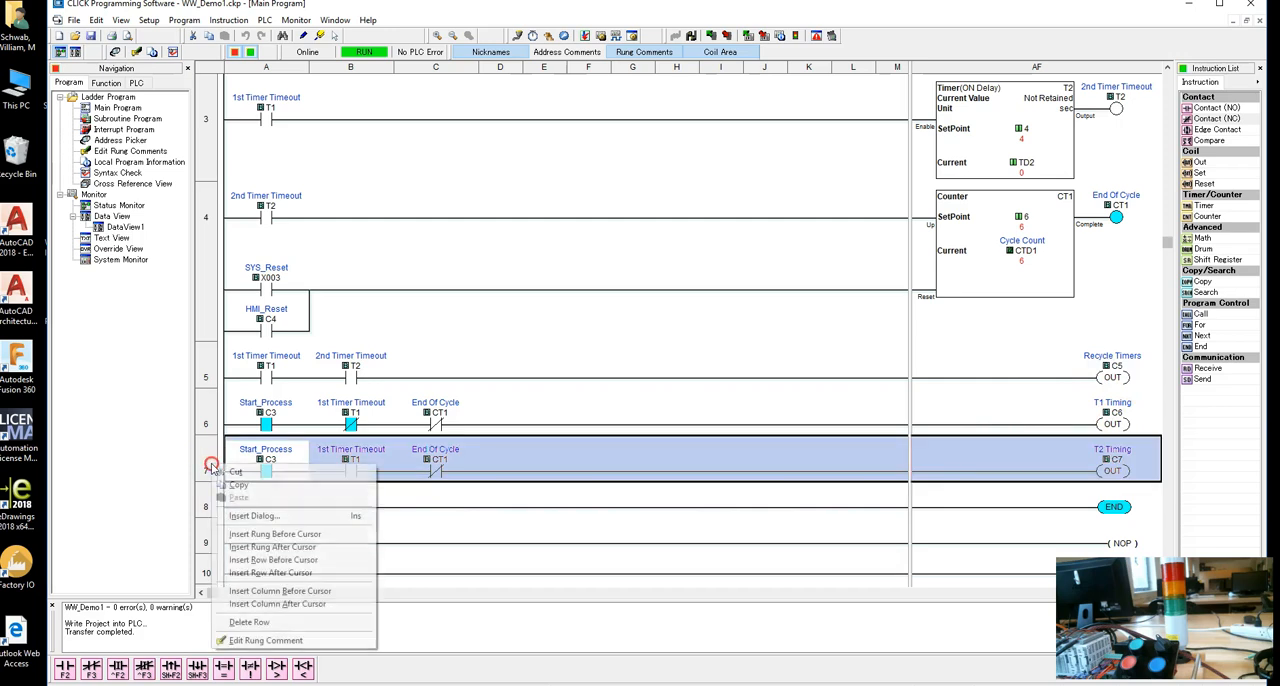
pyautogui.click(263, 548)
pyautogui.click(210, 497)
pyautogui.rightClick(213, 497)
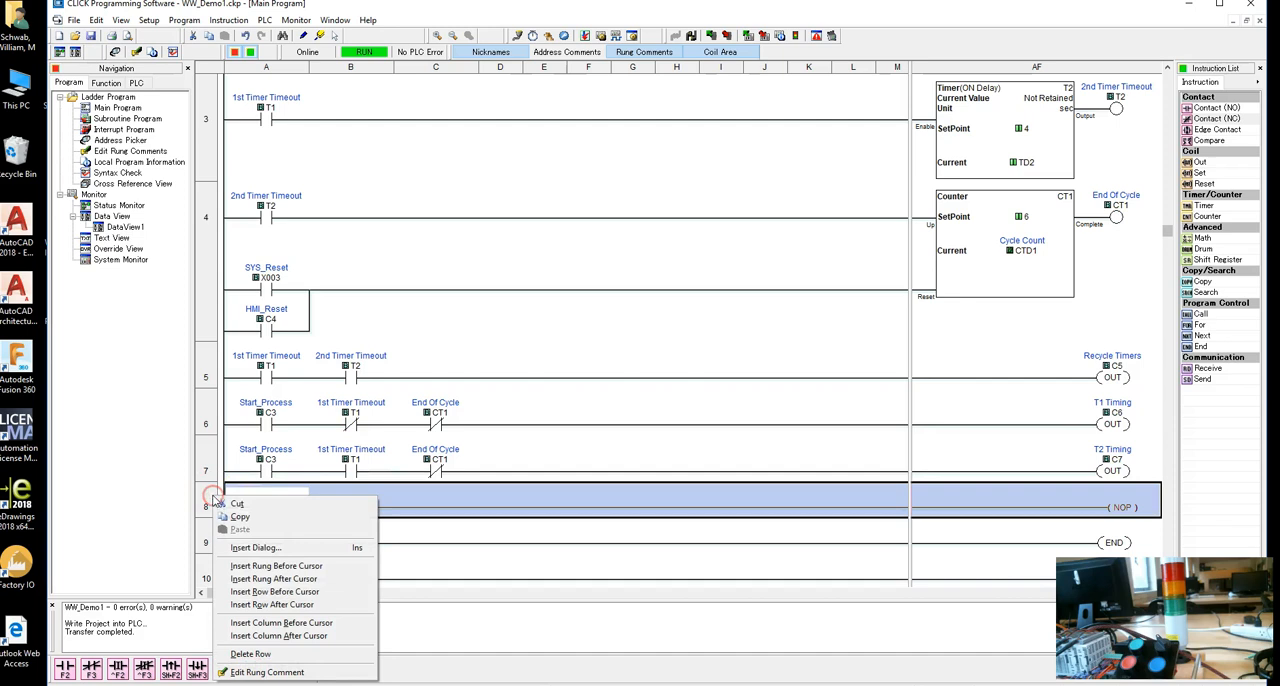
pyautogui.click(272, 578)
pyautogui.click(210, 497)
pyautogui.rightClick(205, 500)
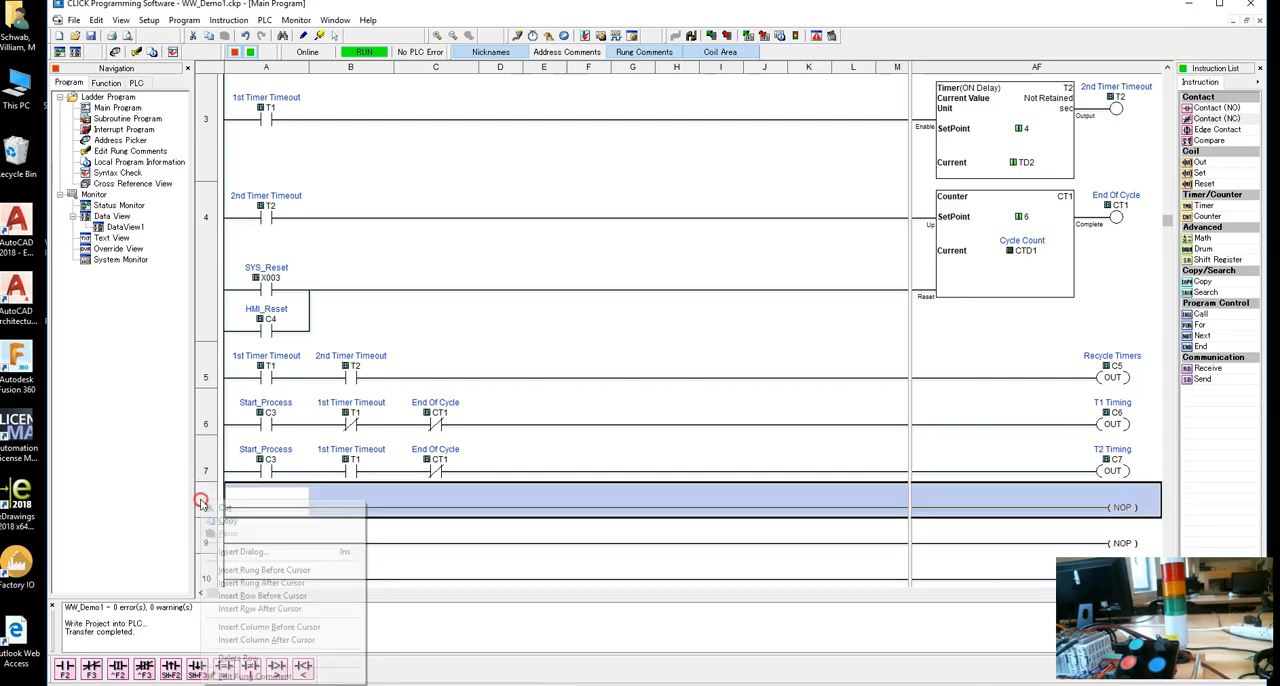
pyautogui.click(262, 582)
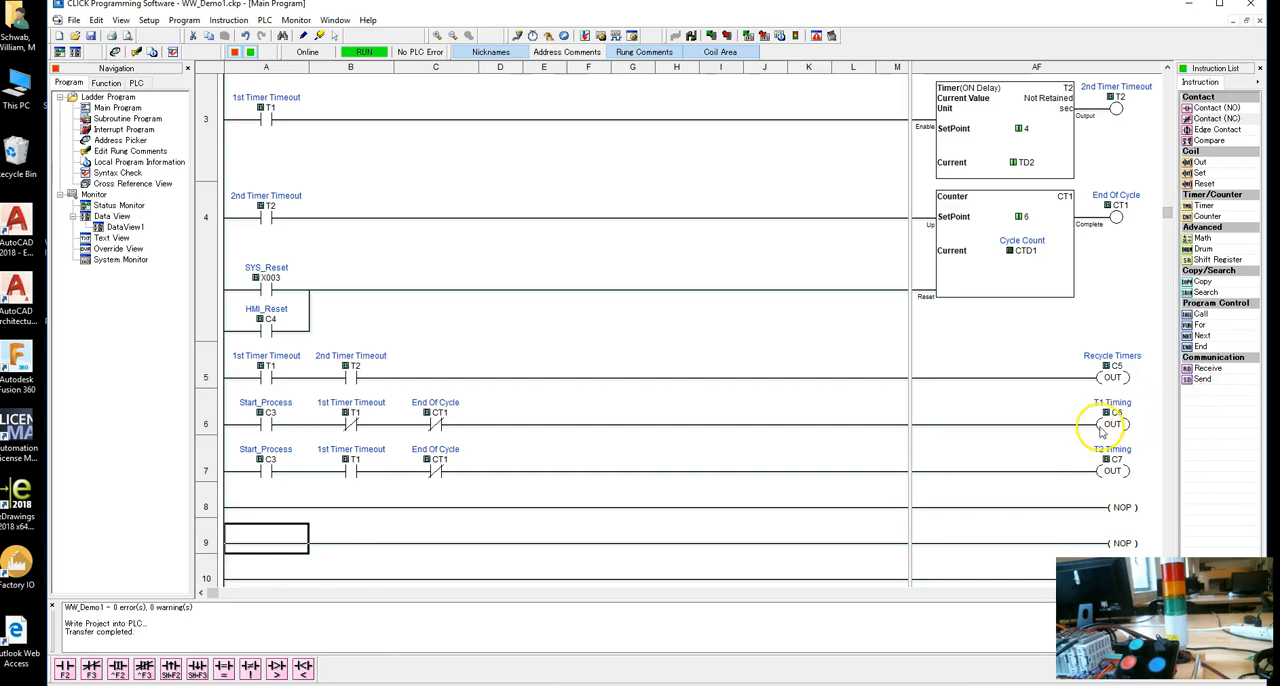
# Add a normally open contact with address C6 (T1 Timing) at the start of empty rung 8.
pyautogui.click(258, 503)
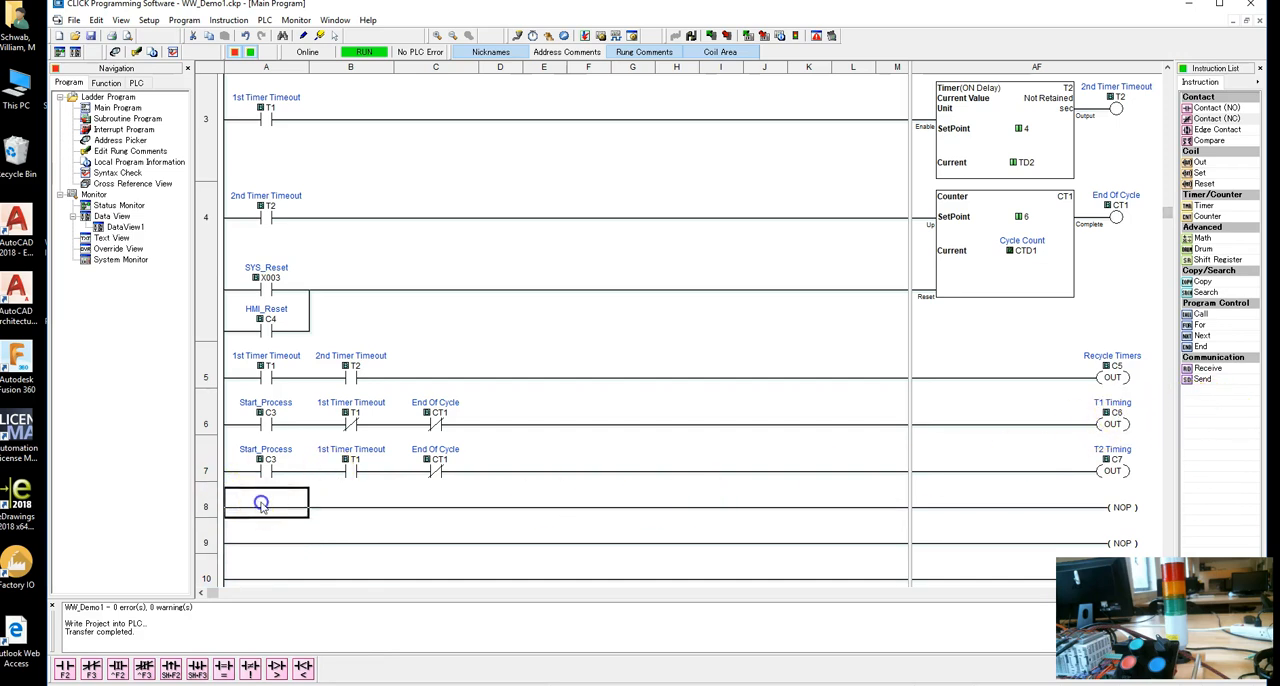
pyautogui.doubleClick(1230, 107)
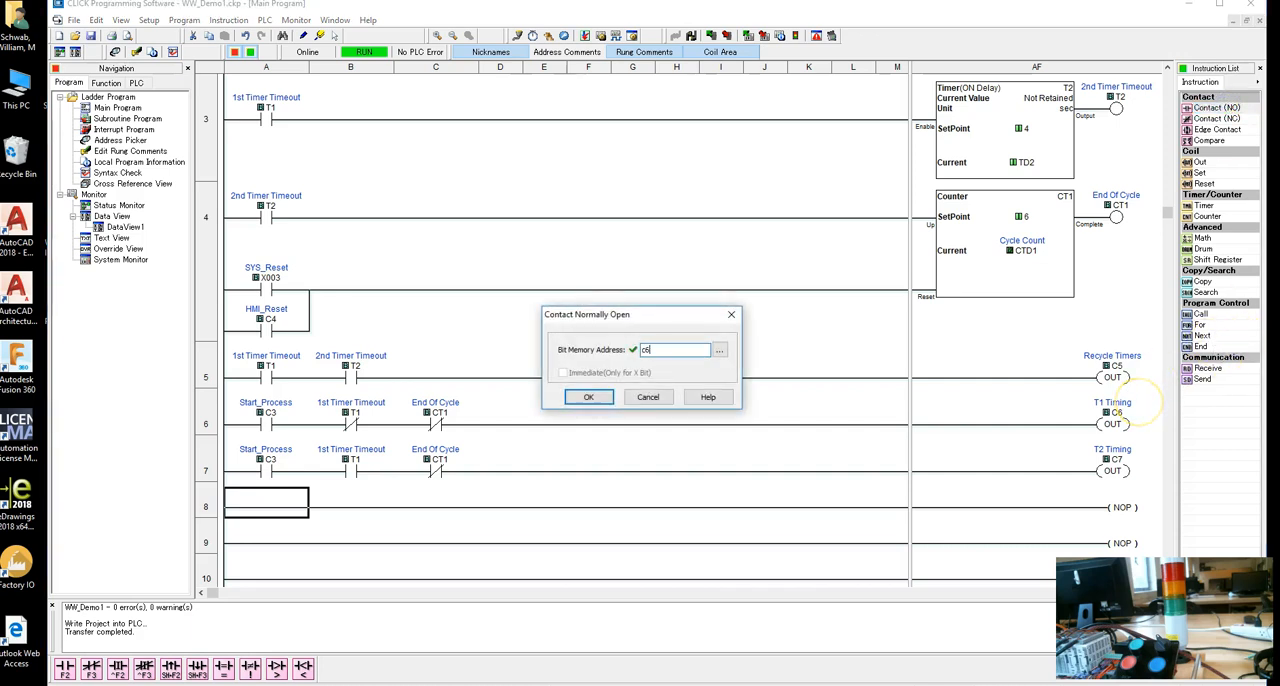
pyautogui.write('c6')
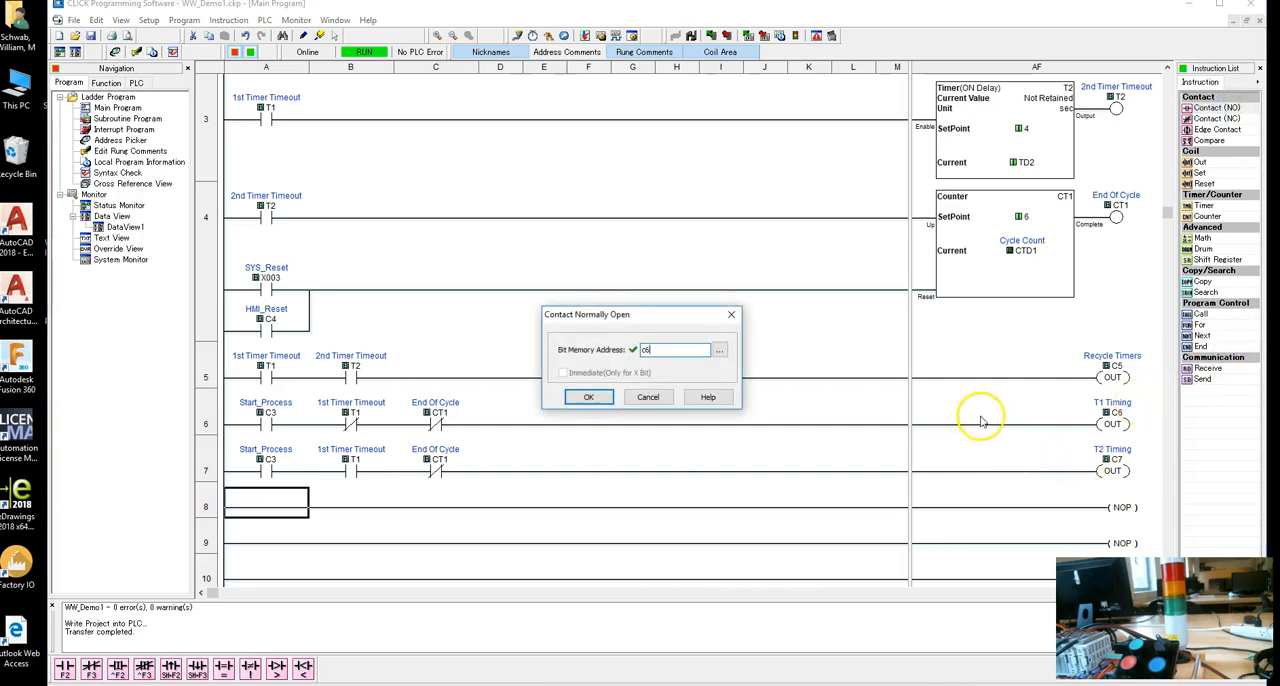
pyautogui.click(589, 396)
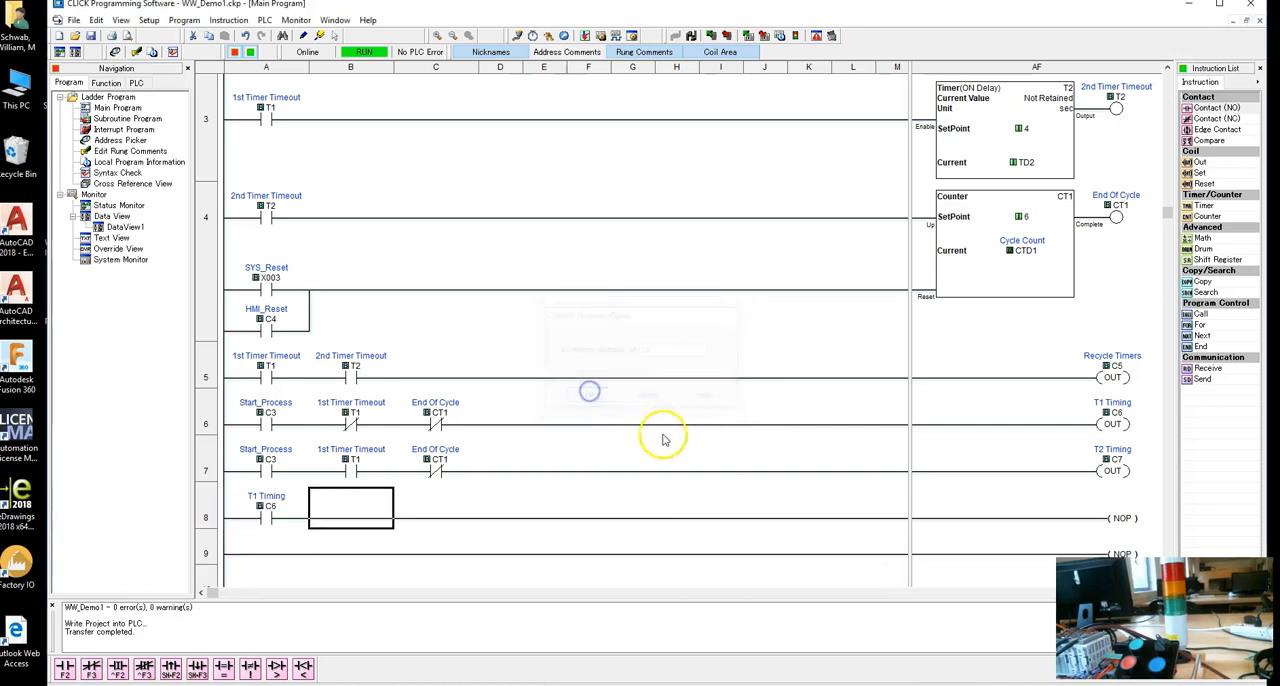
# Replace the NOP of rung 8 with an Out coil addressed to Y003 (Green Lamp).
pyautogui.doubleClick(1115, 518)
pyautogui.click(623, 343)
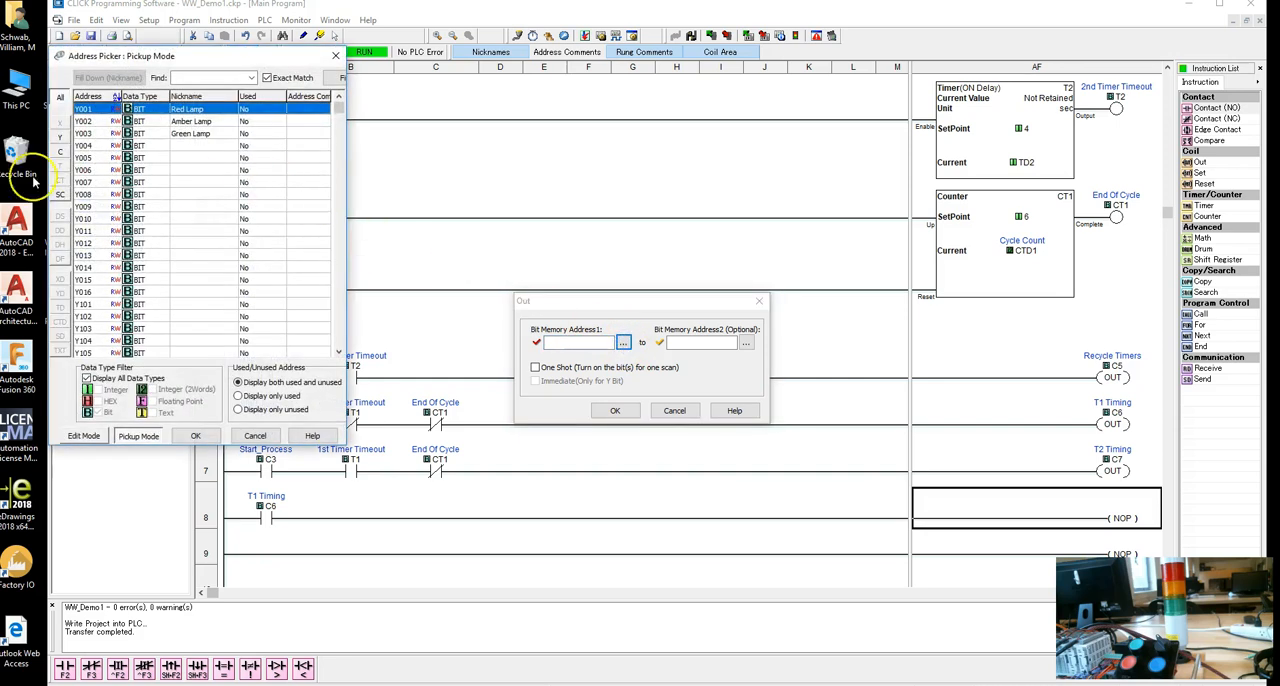
pyautogui.doubleClick(202, 134)
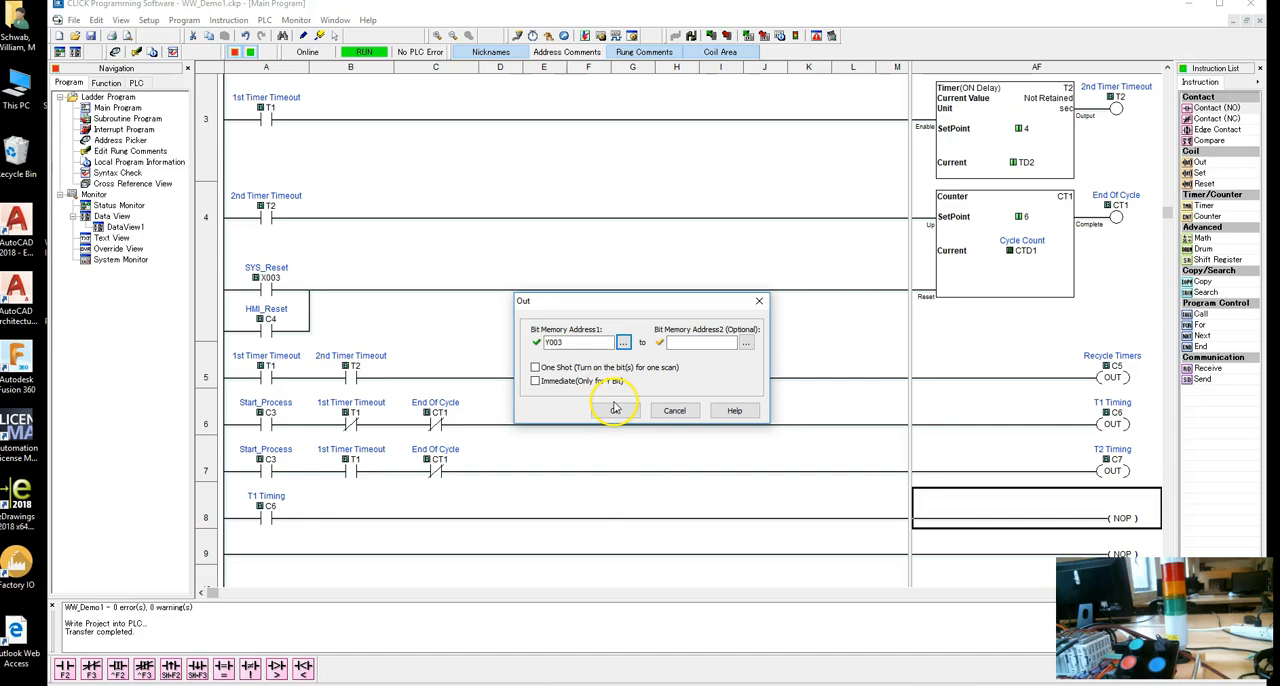
pyautogui.click(615, 409)
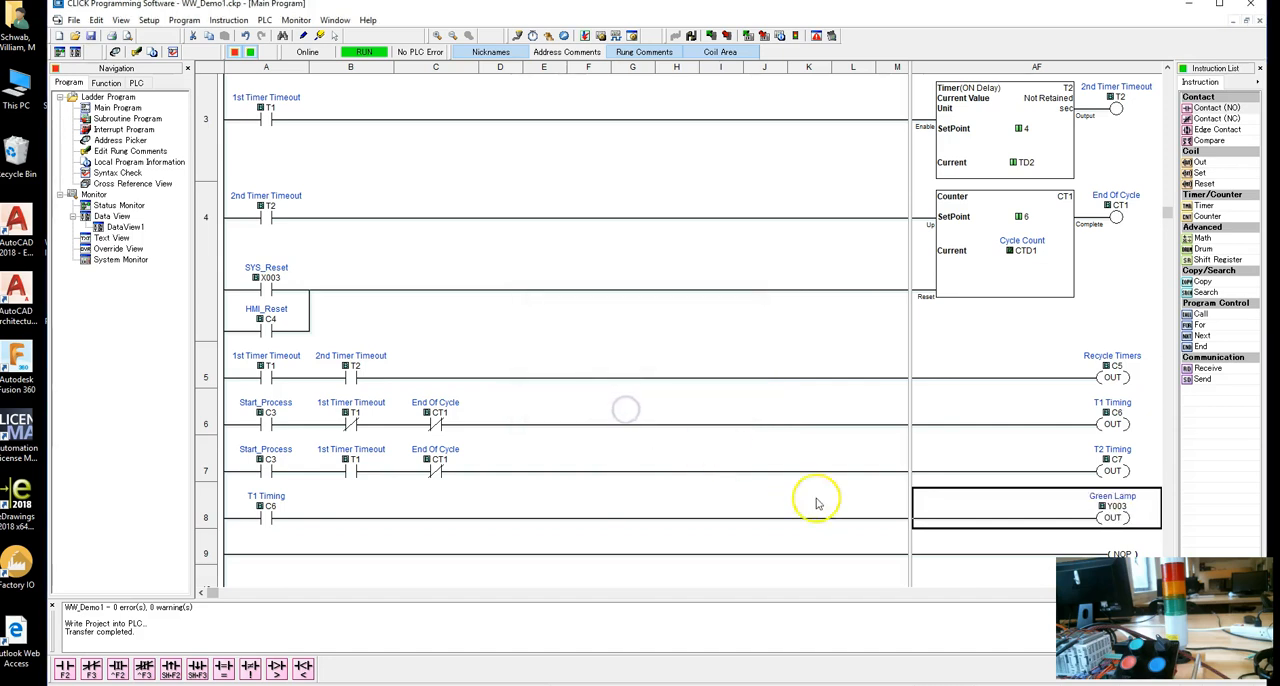
# Copy the T1 Timing to Green Lamp rung 8 and paste it onto empty rung 9.
pyautogui.click(202, 516)
pyautogui.rightClick(202, 514)
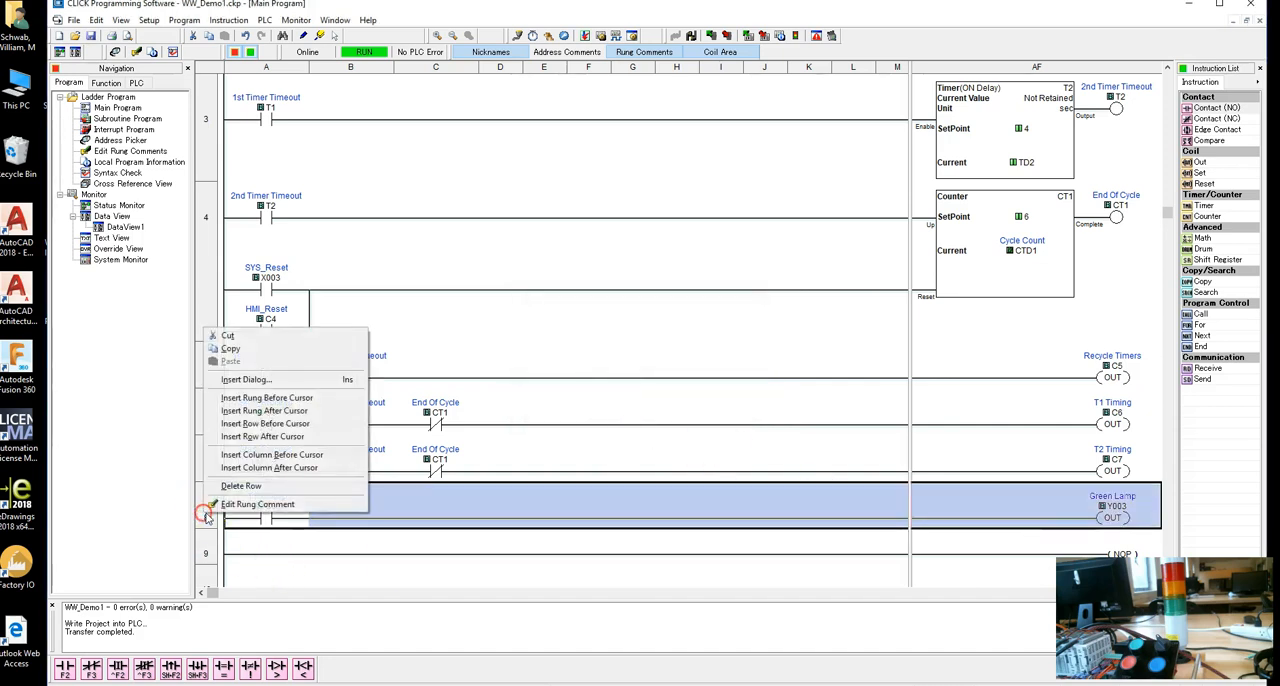
pyautogui.click(238, 350)
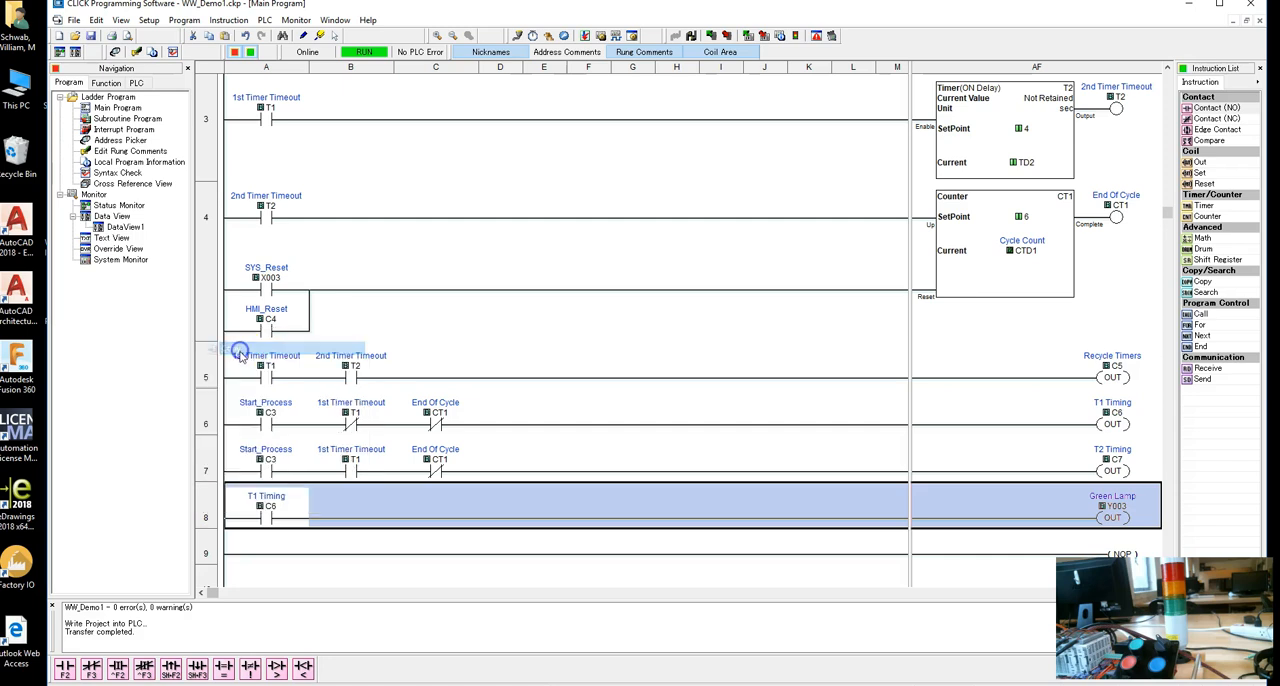
pyautogui.click(205, 549)
pyautogui.rightClick(205, 549)
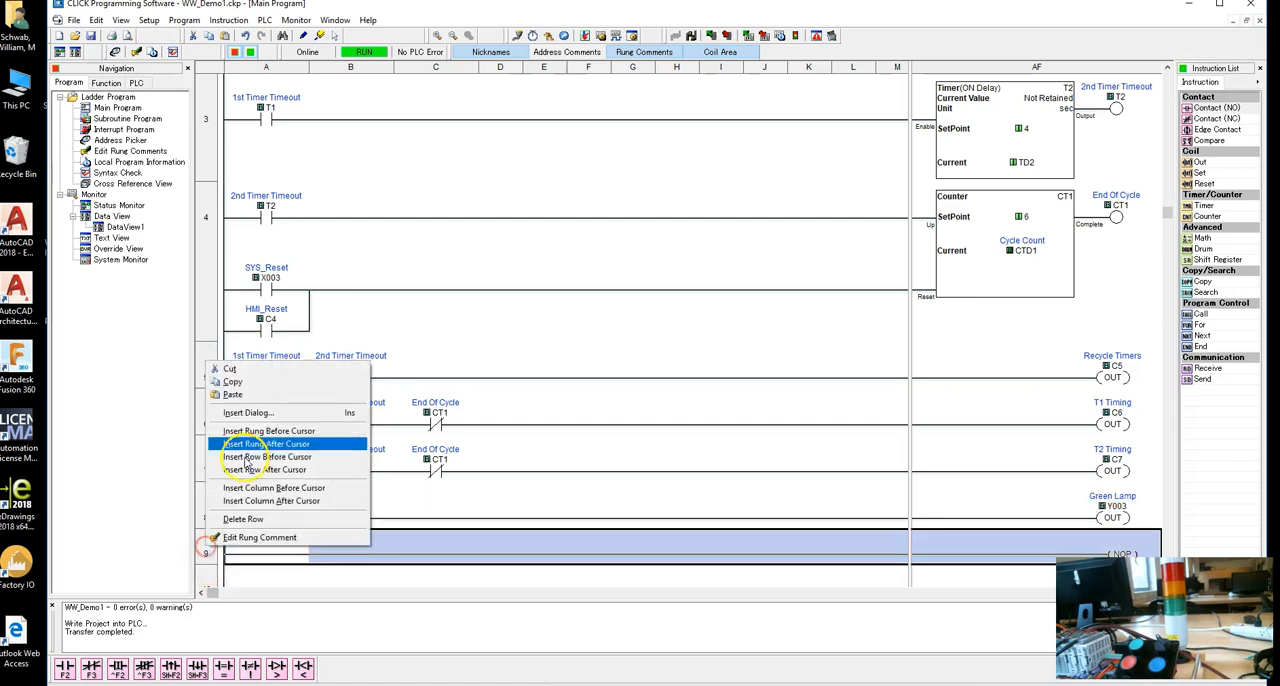
pyautogui.click(252, 392)
# Change rung 9's contact address to C7 (T2 Timing) and its output coil address to Y002 (Amber Lamp).
pyautogui.doubleClick(273, 560)
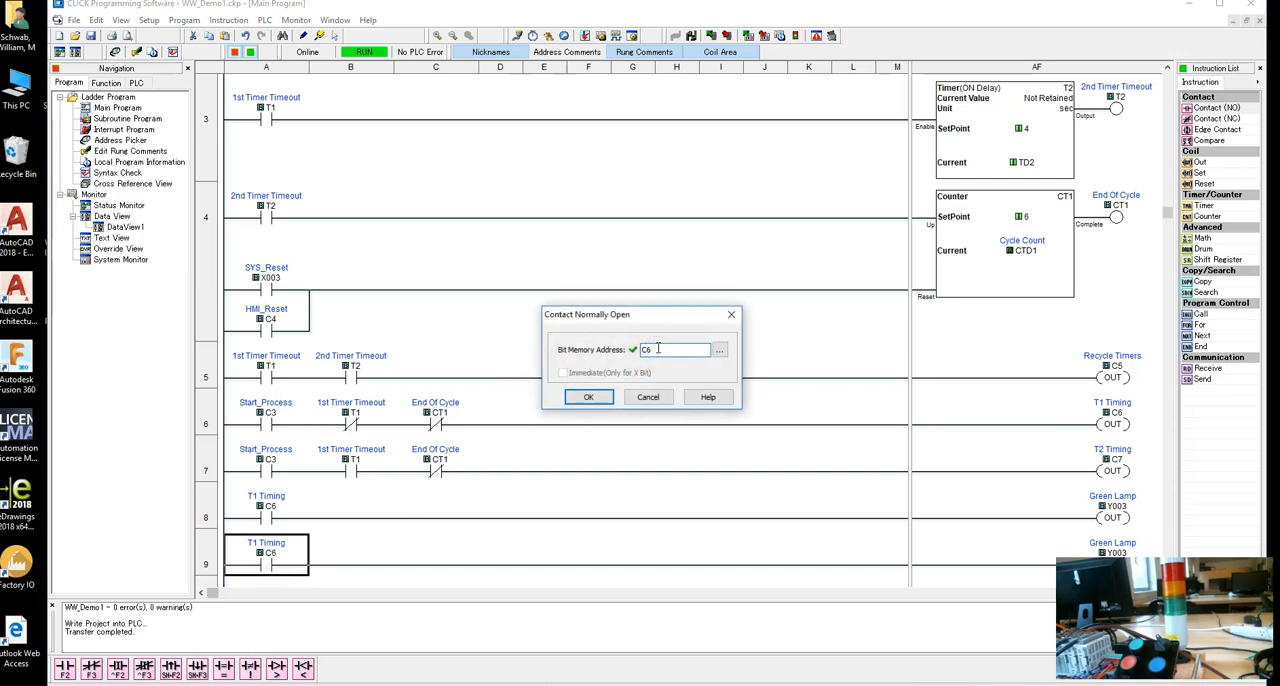
pyautogui.click(588, 398)
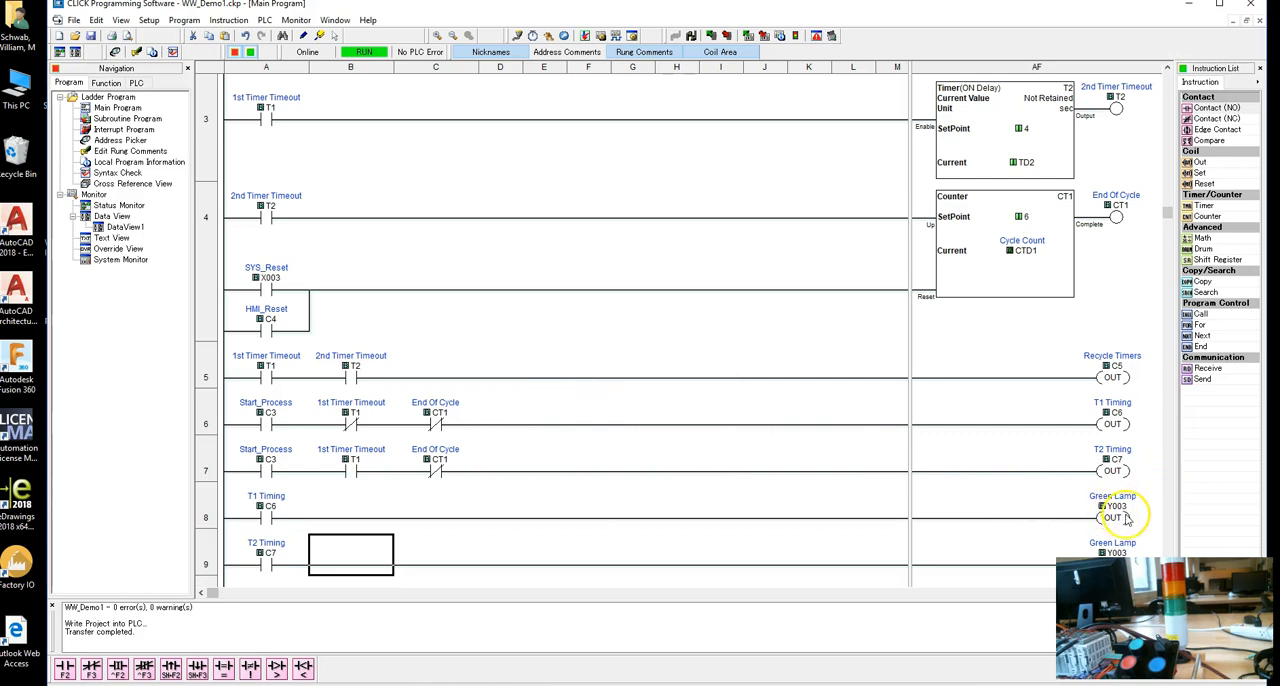
pyautogui.scroll(-2, 1127, 518)
pyautogui.doubleClick(1120, 450)
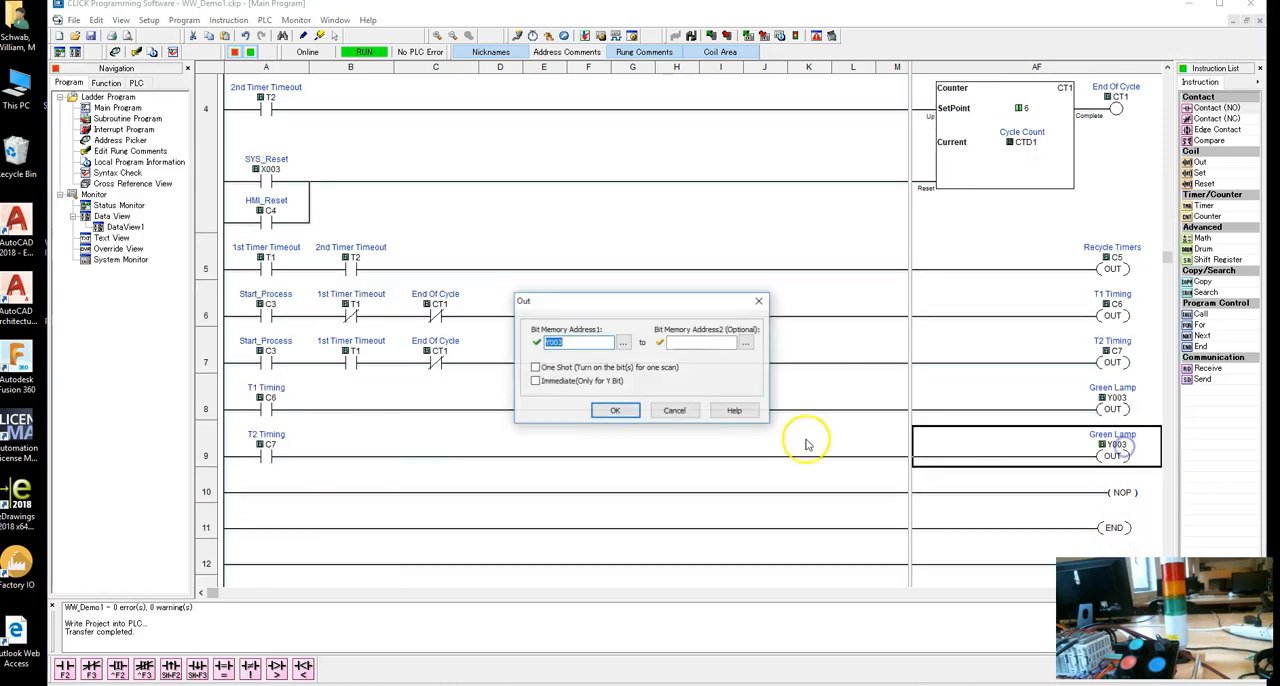
pyautogui.click(581, 346)
pyautogui.press('BackSpace')
pyautogui.write('2')
pyautogui.click(636, 409)
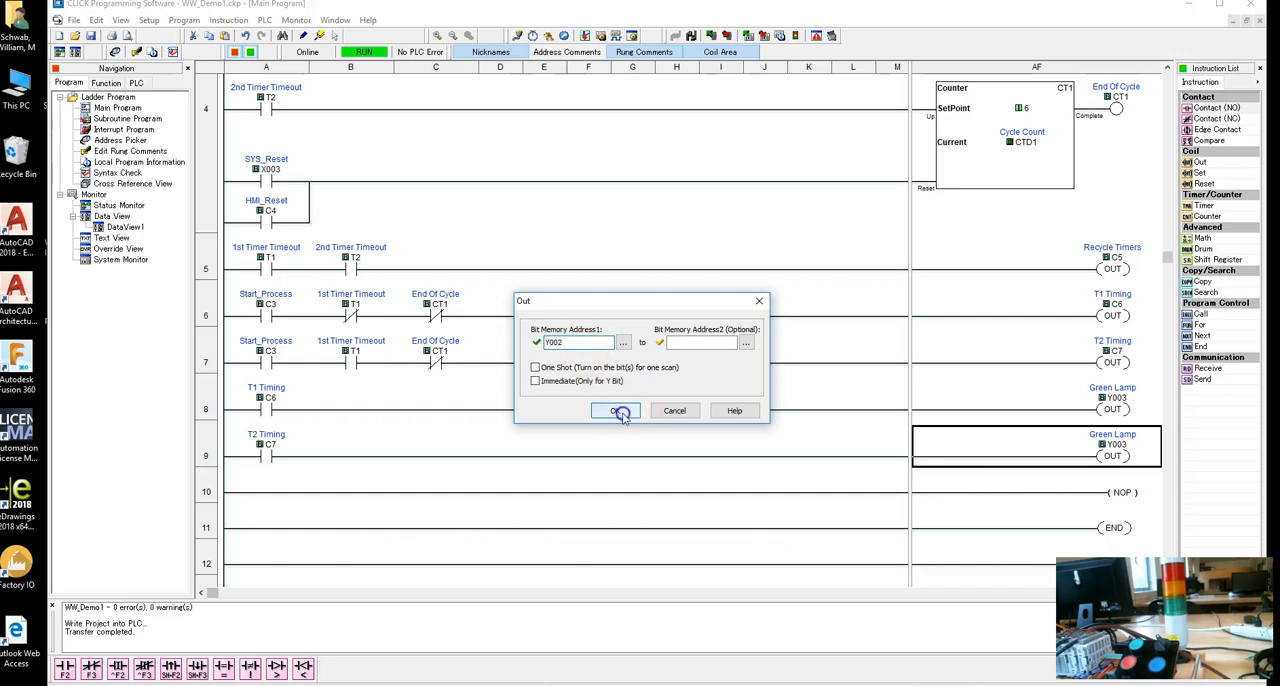
# Add a normally open contact with address CT1 (End Of Cycle) at the start of rung 10.
pyautogui.click(268, 490)
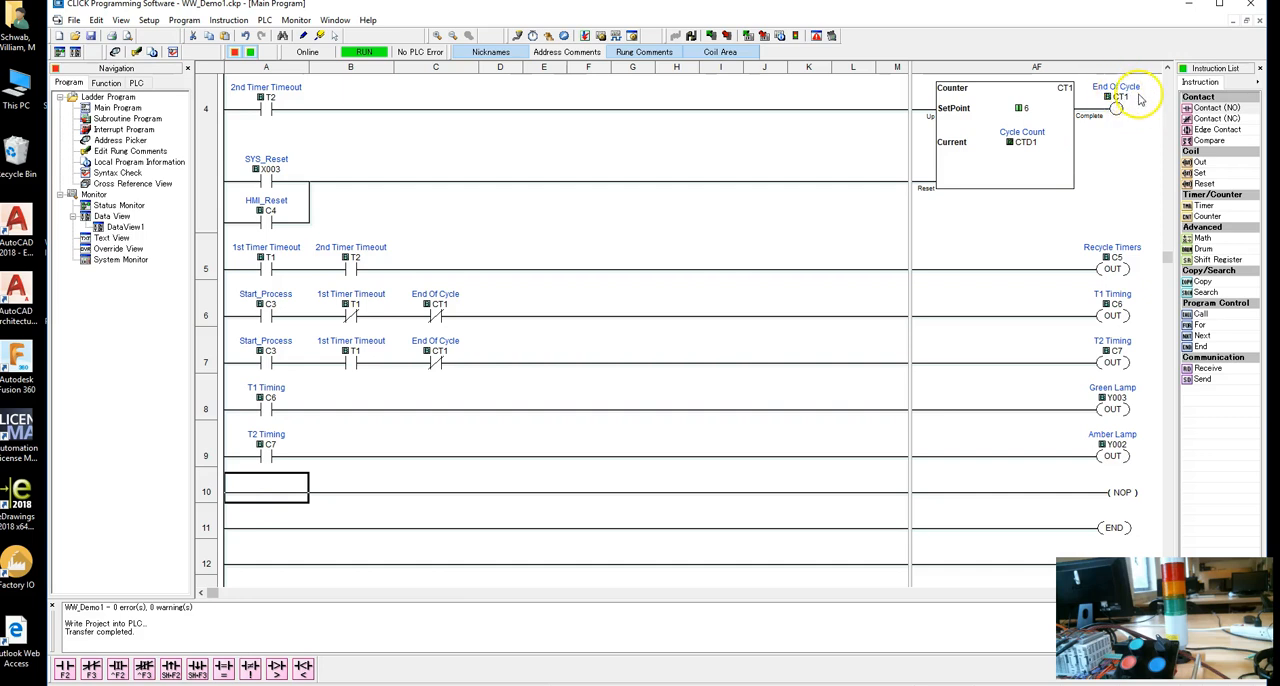
pyautogui.doubleClick(1216, 108)
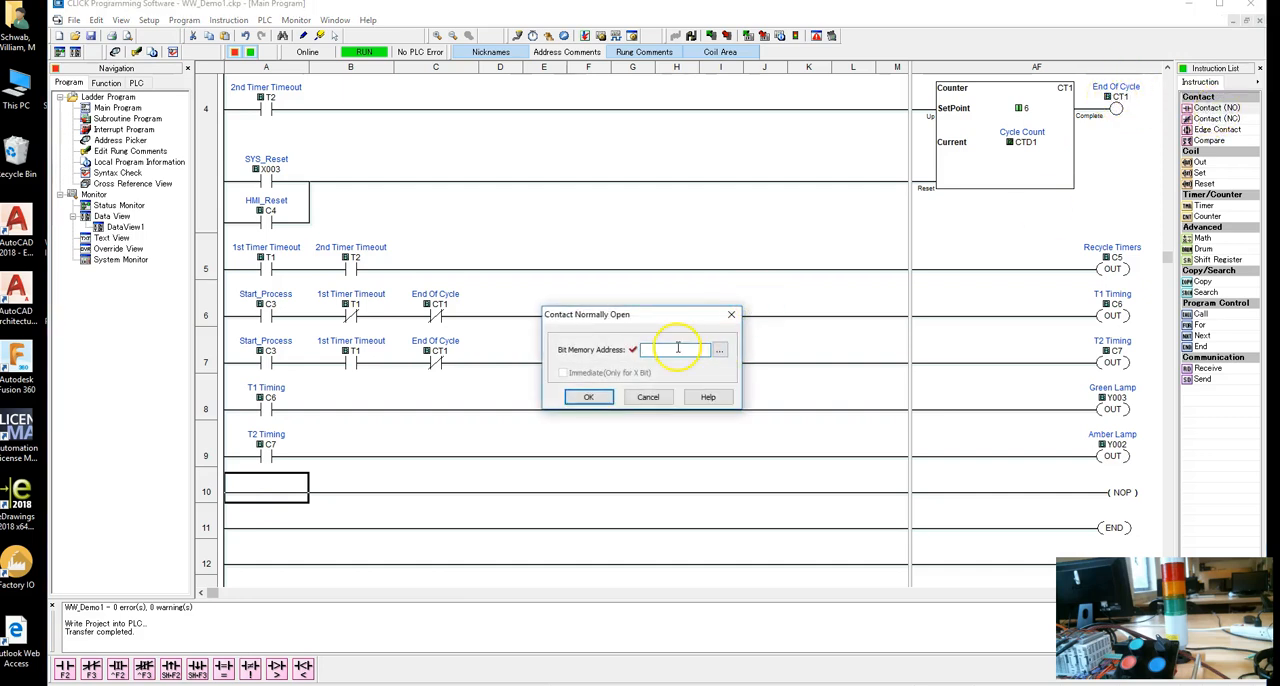
pyautogui.click(588, 398)
# Place an Out coil on rung 10 and assign it the address Y001 (Red Lamp) from the address list.
pyautogui.click(1125, 502)
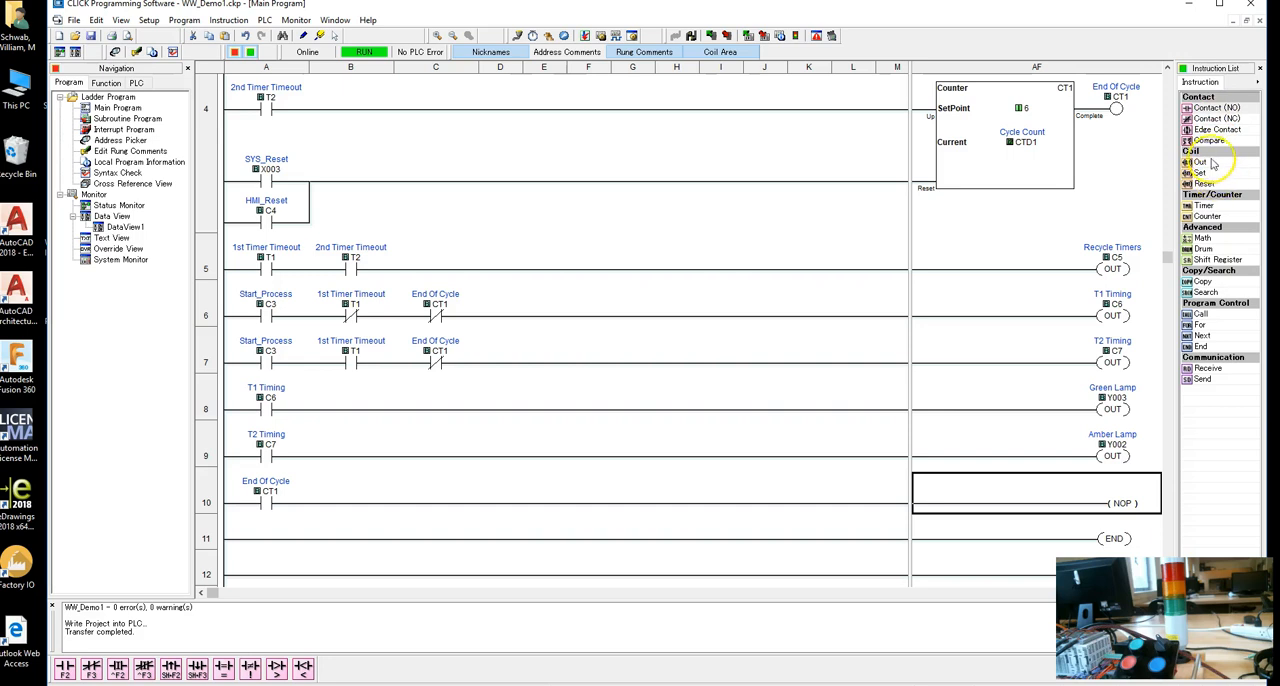
pyautogui.doubleClick(1201, 163)
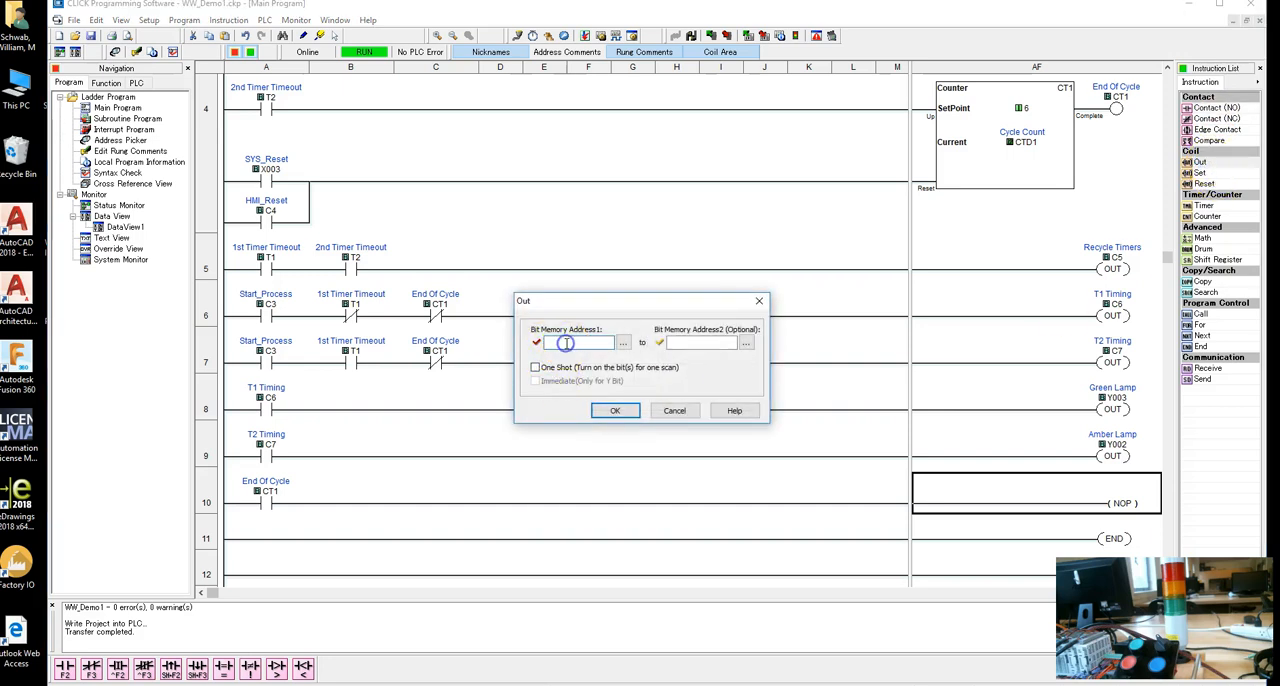
pyautogui.click(621, 343)
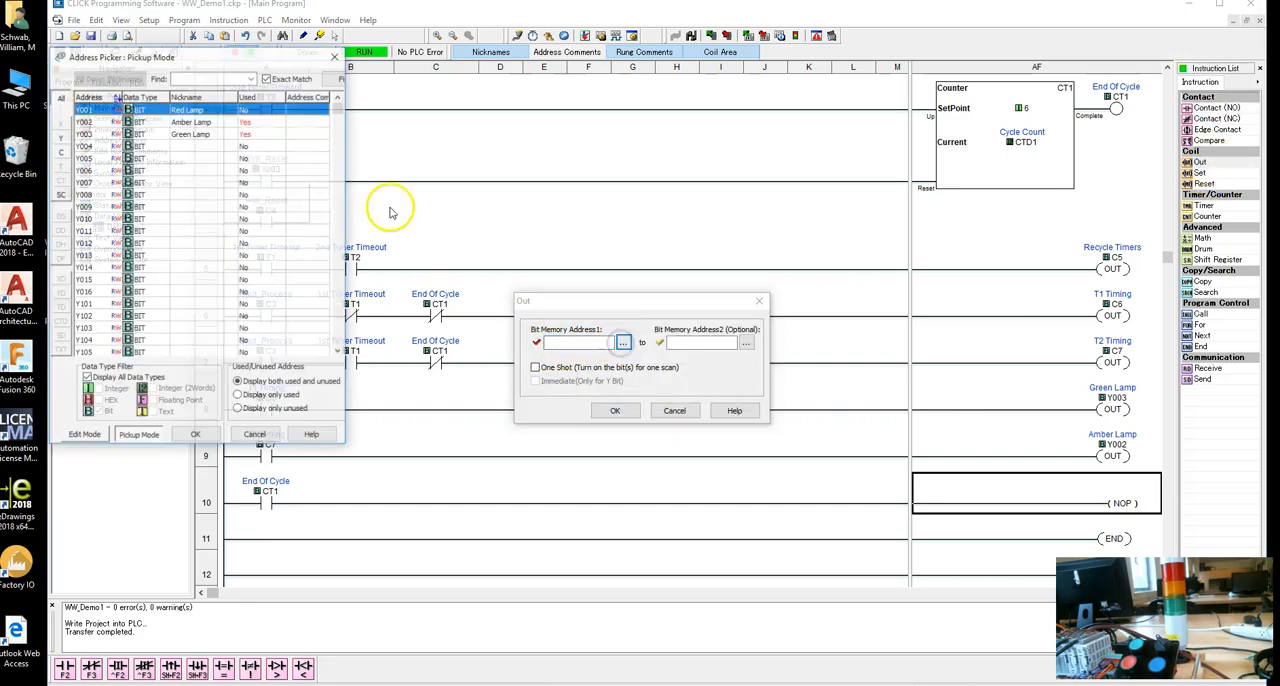
pyautogui.doubleClick(185, 110)
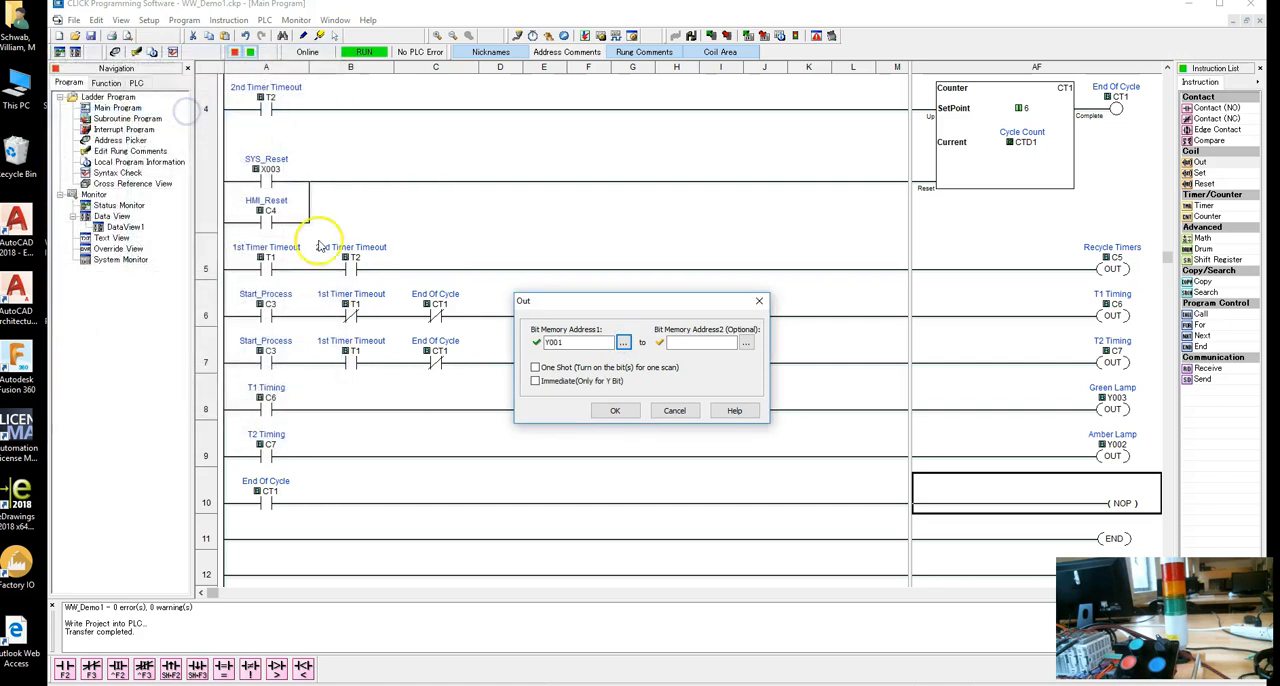
pyautogui.moveTo(590, 344); pyautogui.dragTo(525, 343)
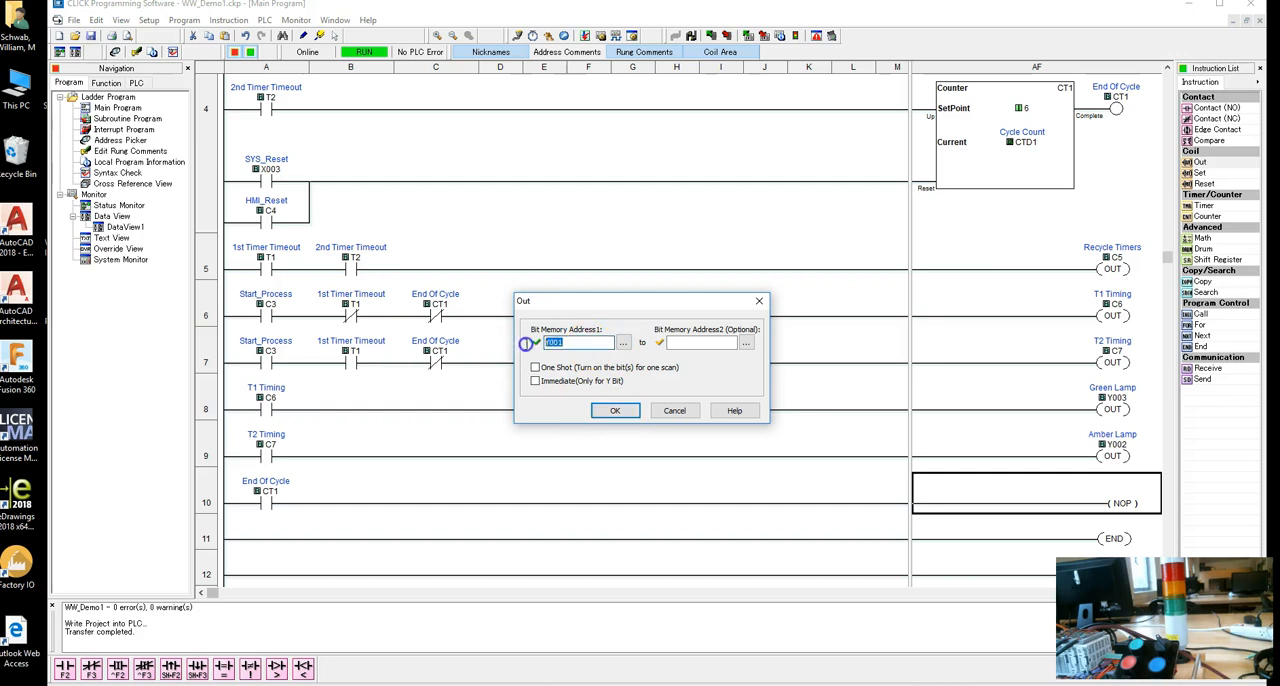
pyautogui.press('BackSpace')
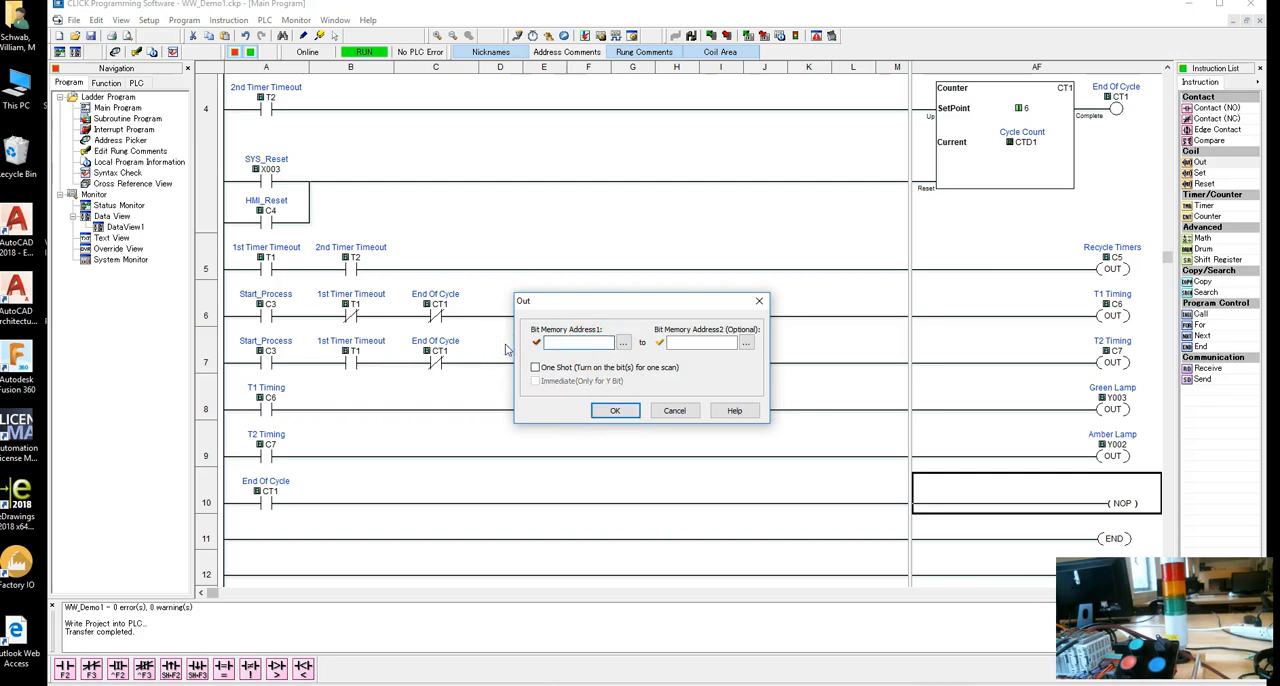
pyautogui.click(623, 343)
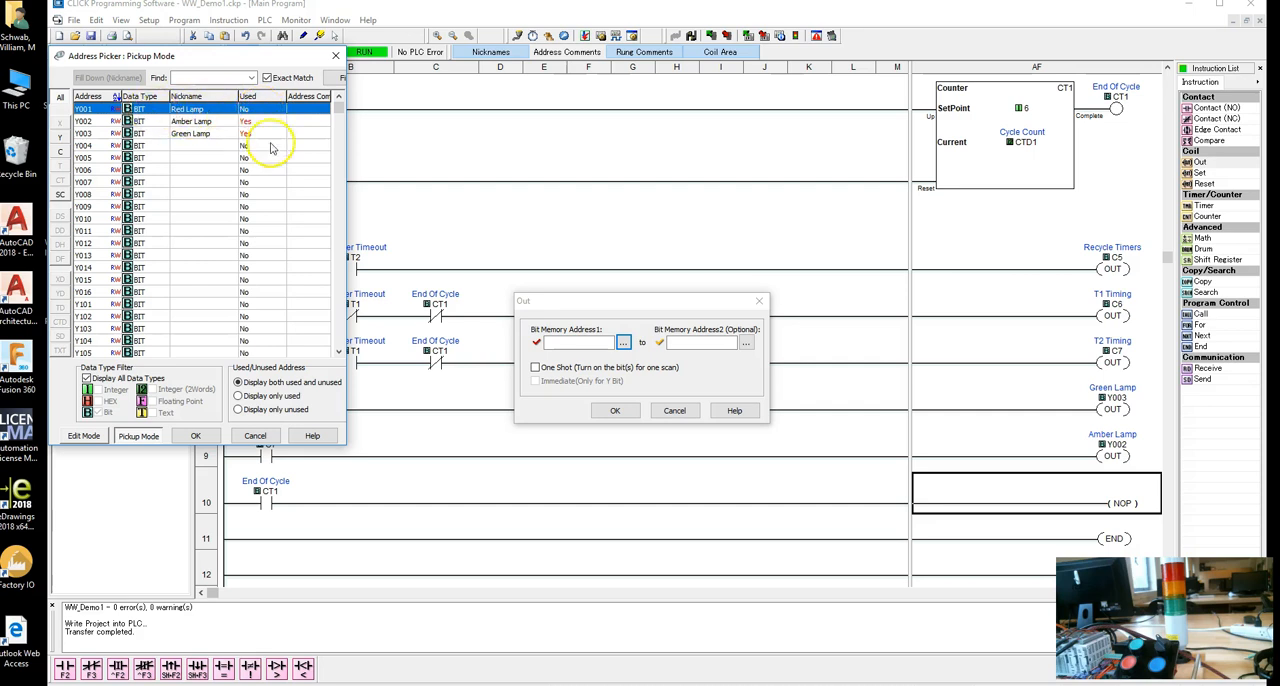
pyautogui.doubleClick(187, 109)
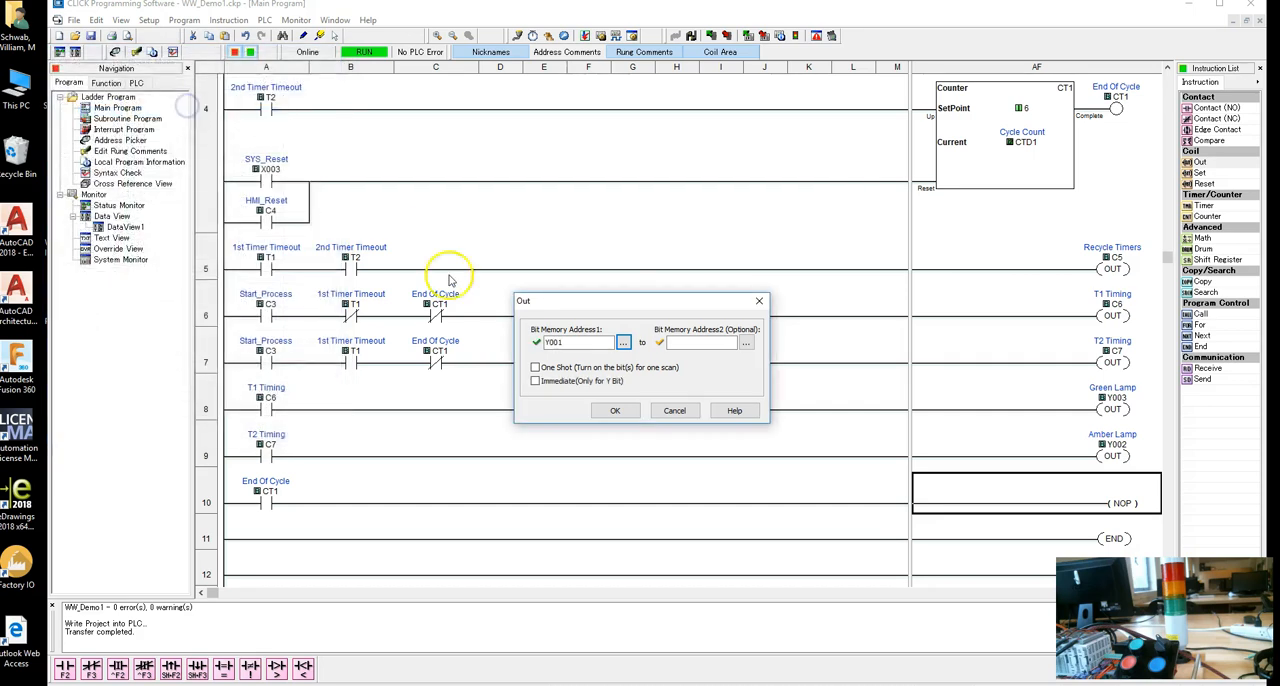
pyautogui.click(612, 411)
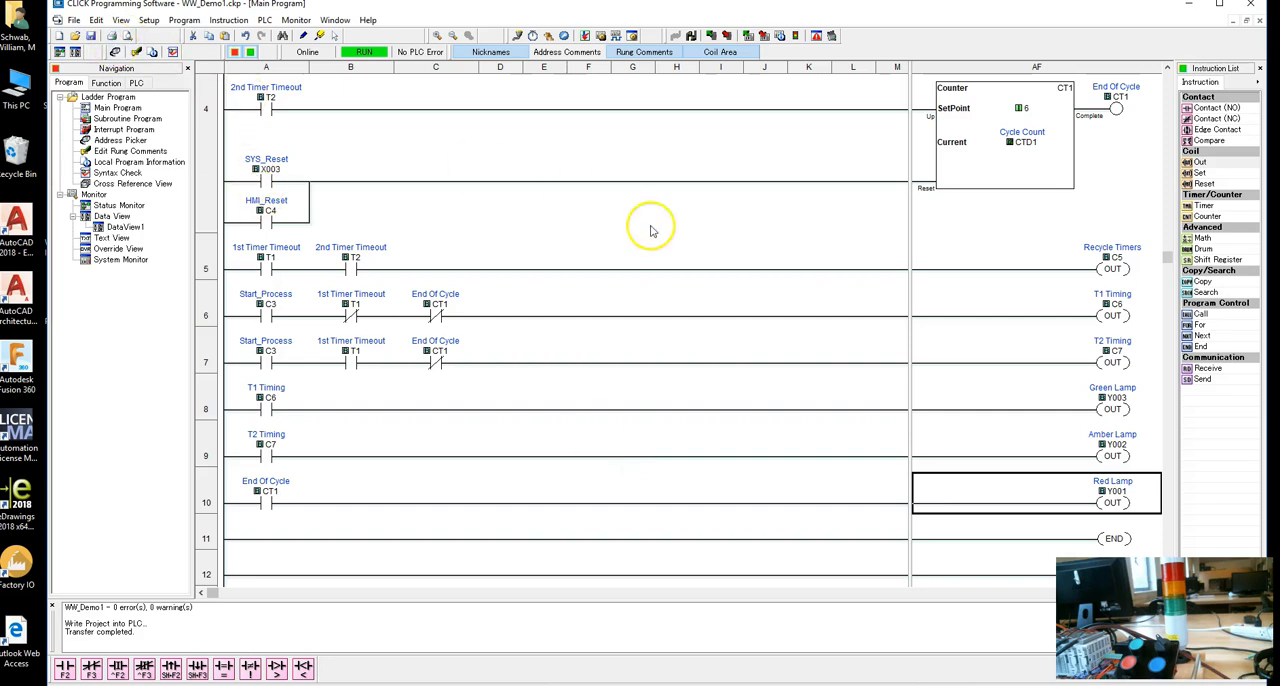
# Write the WW_Demo1 project with the new lamp rungs into the PLC and return the controller to RUN mode.
pyautogui.scroll(-2, 743, 294)
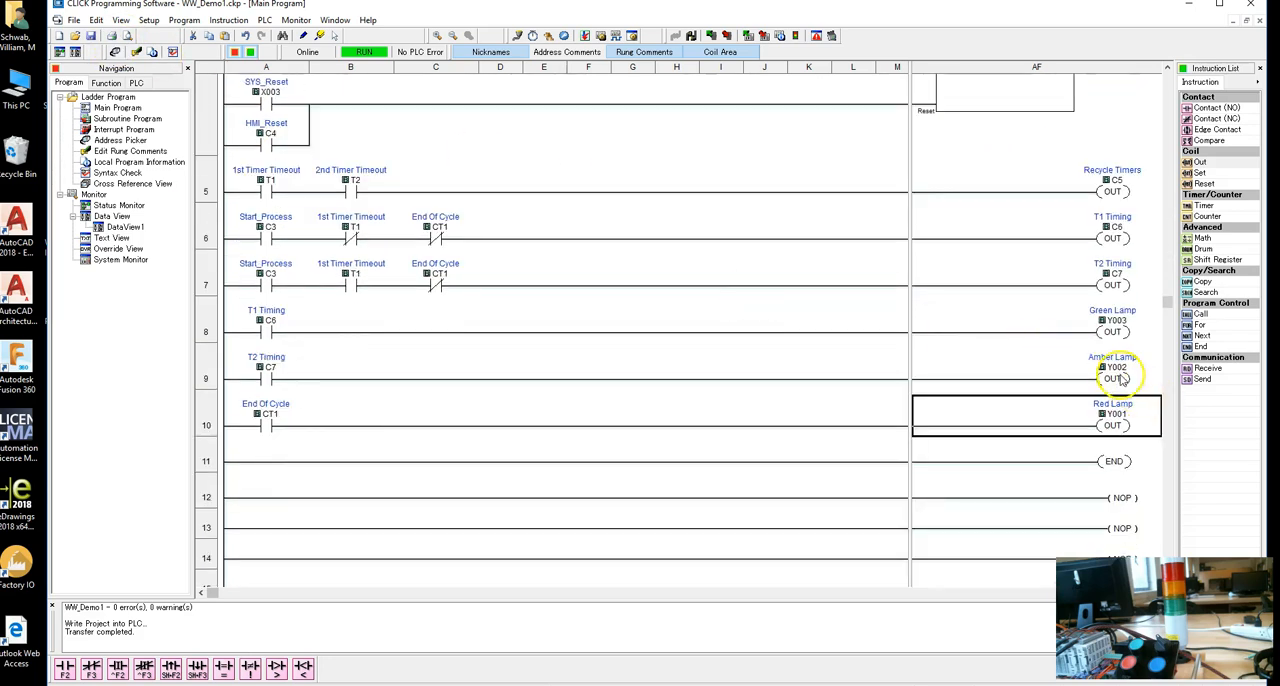
pyautogui.scroll(5, 1118, 378)
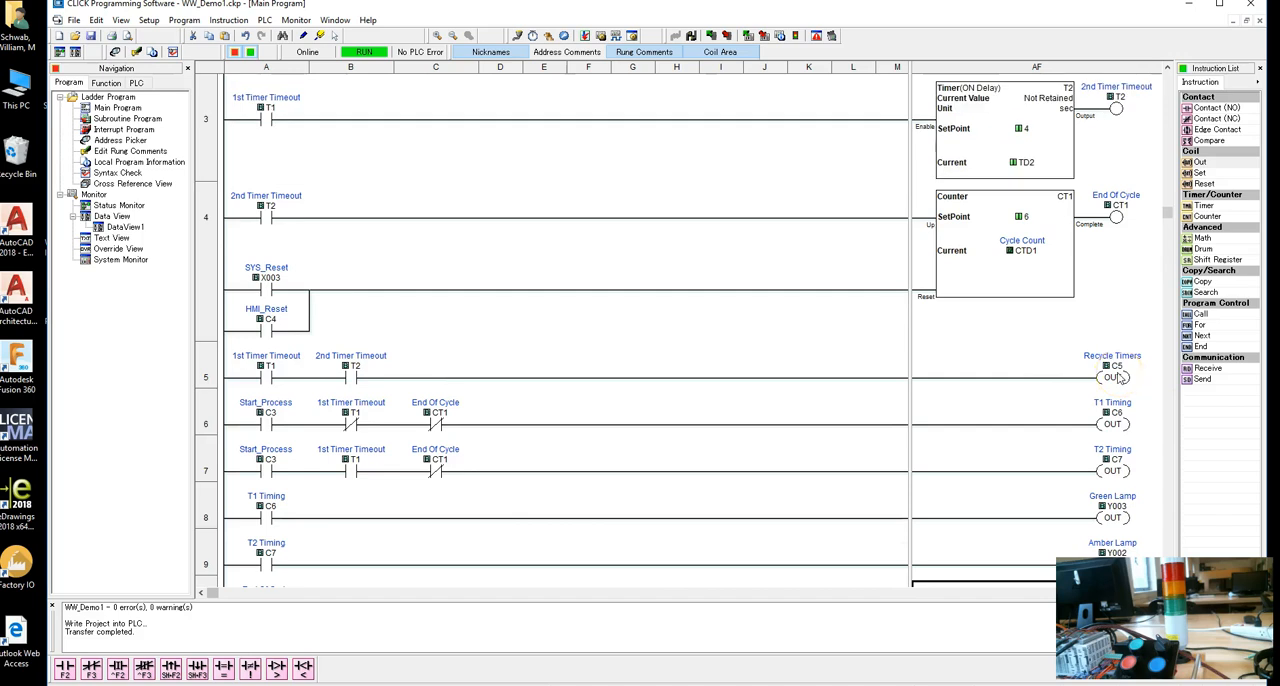
pyautogui.scroll(-3, 1118, 378)
pyautogui.scroll(11, 708, 240)
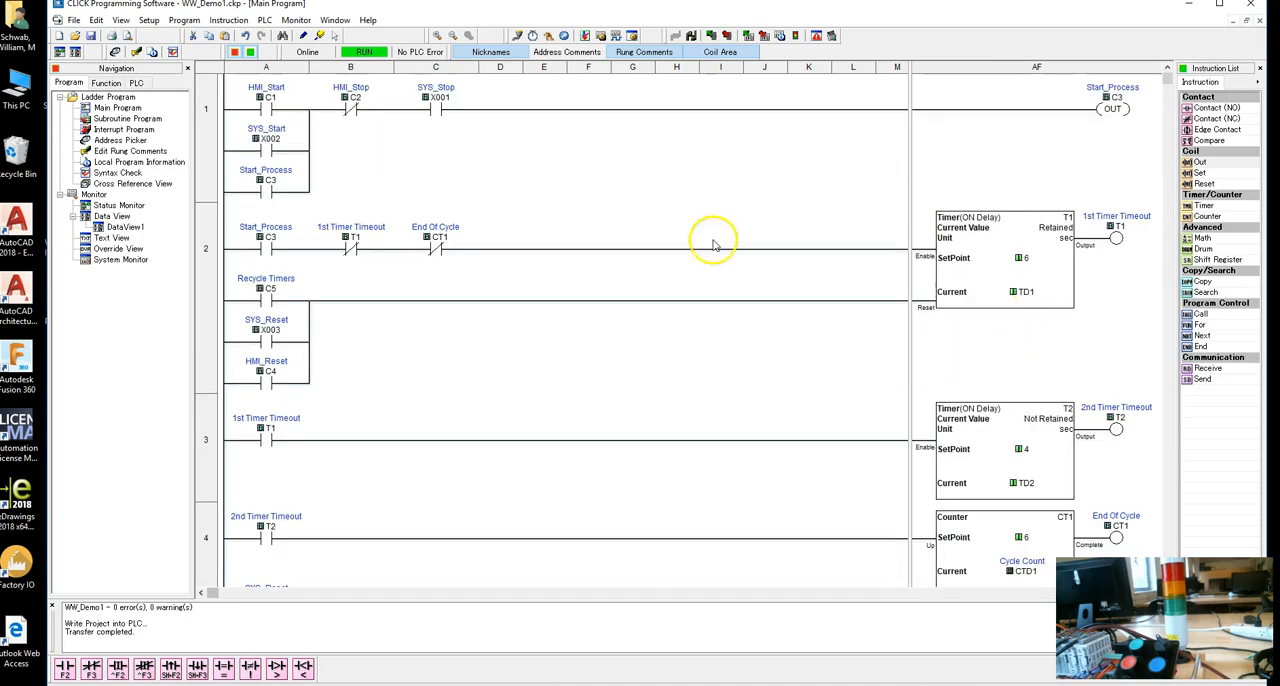
pyautogui.click(265, 20)
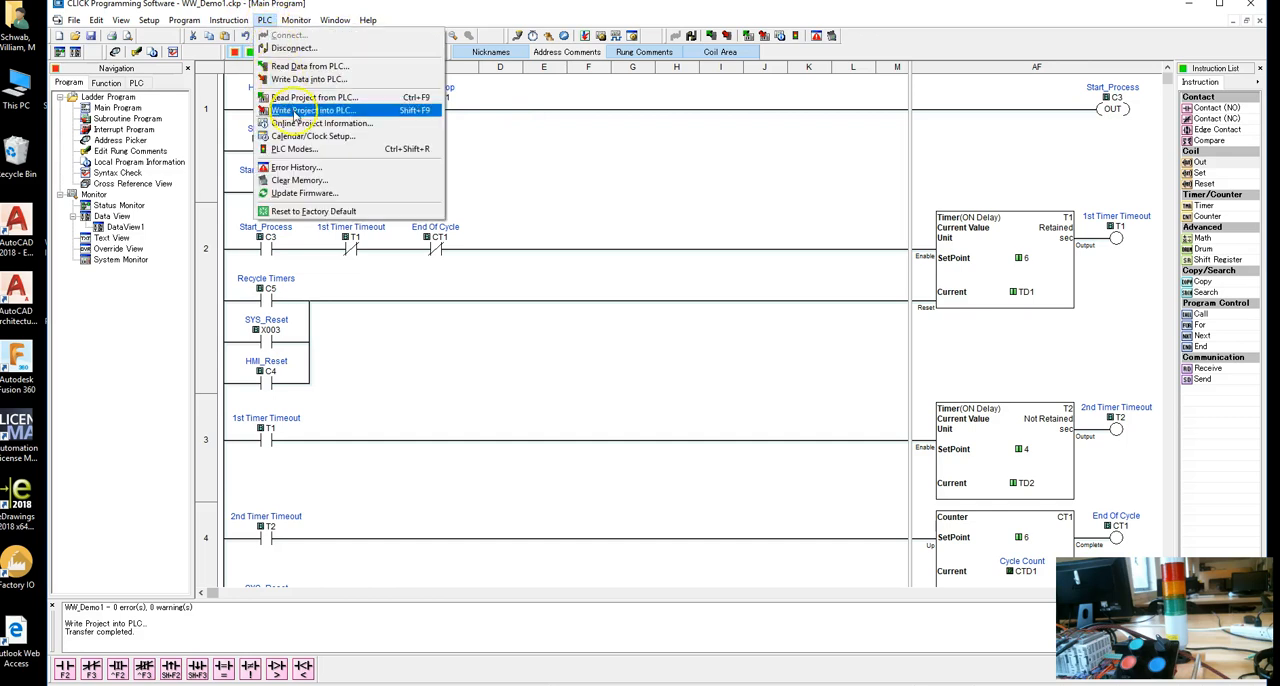
pyautogui.click(309, 111)
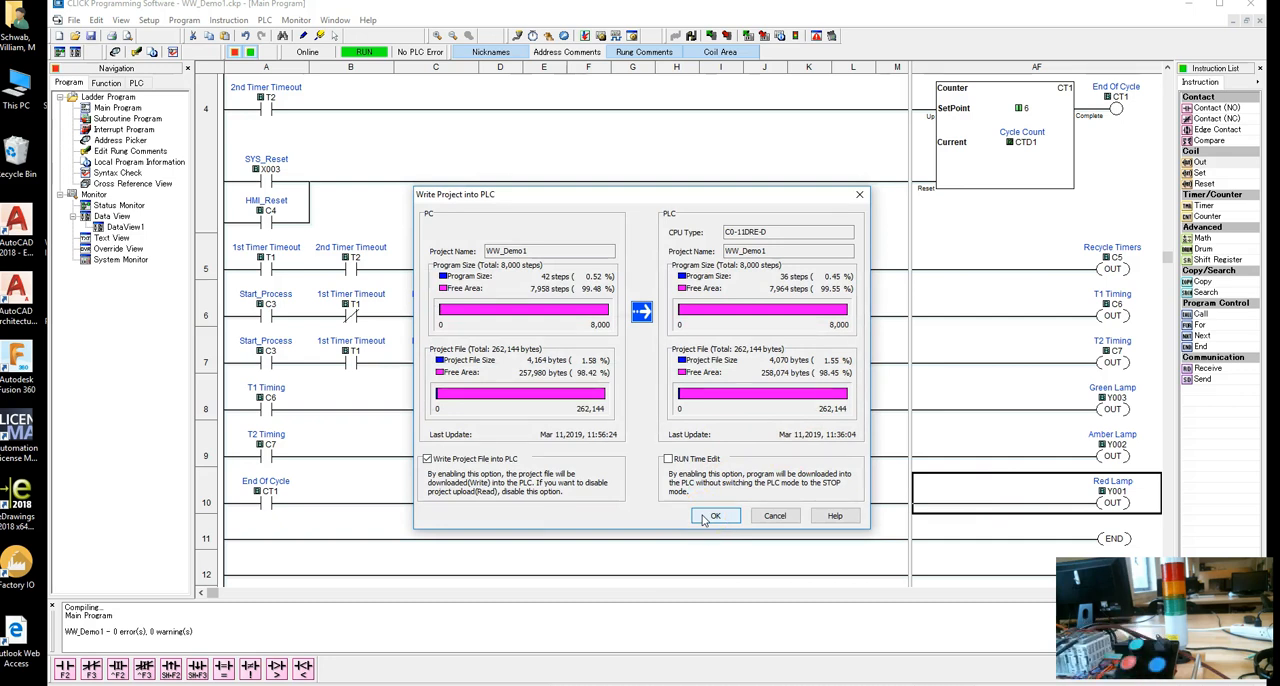
pyautogui.click(717, 516)
pyautogui.click(650, 393)
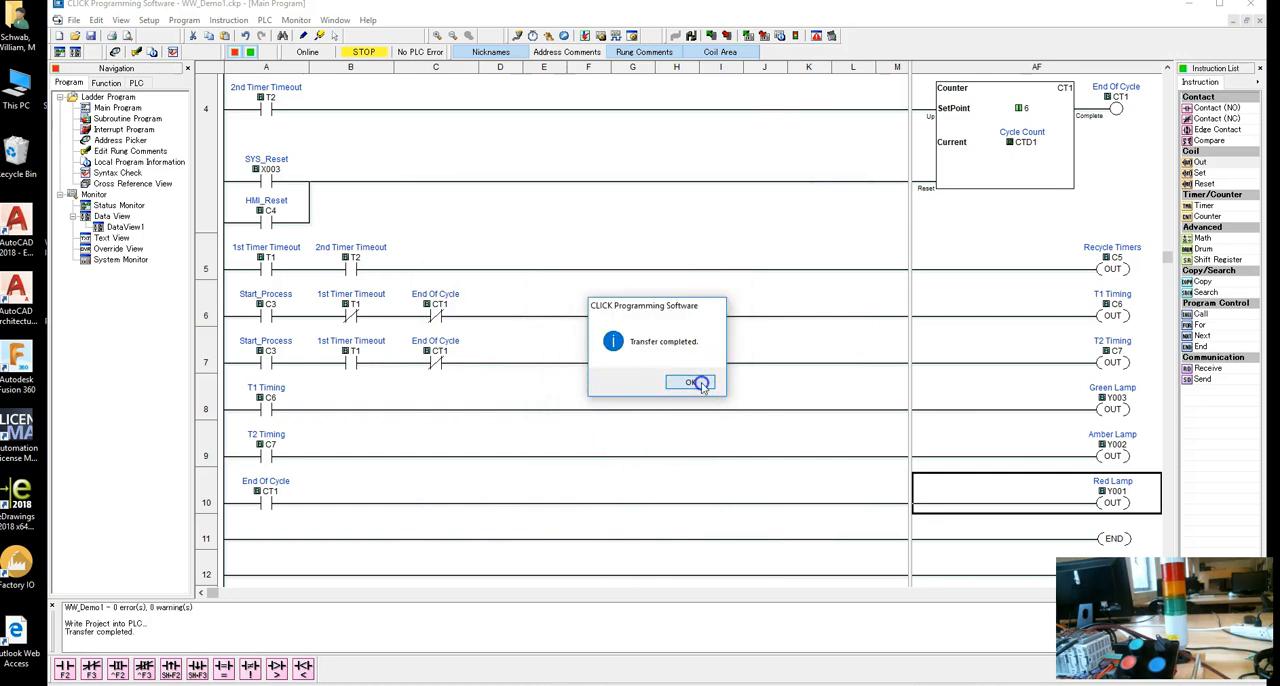
pyautogui.click(701, 385)
pyautogui.click(601, 397)
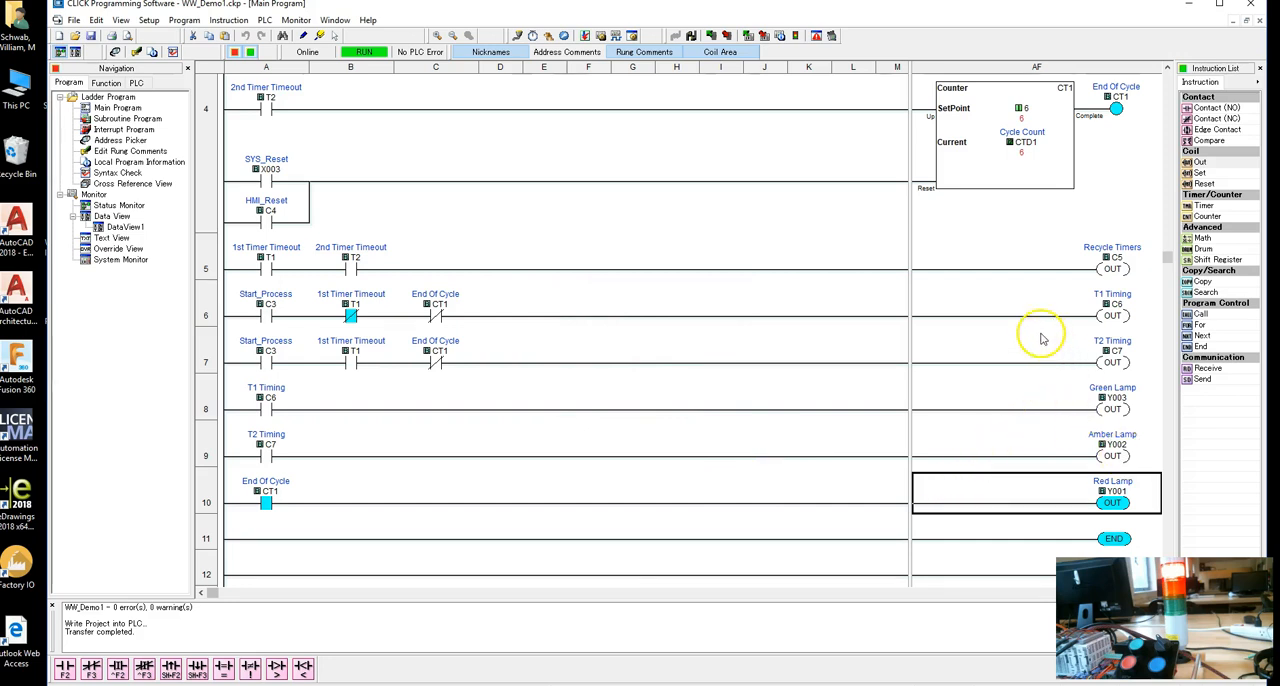
pyautogui.scroll(1, 1040, 330)
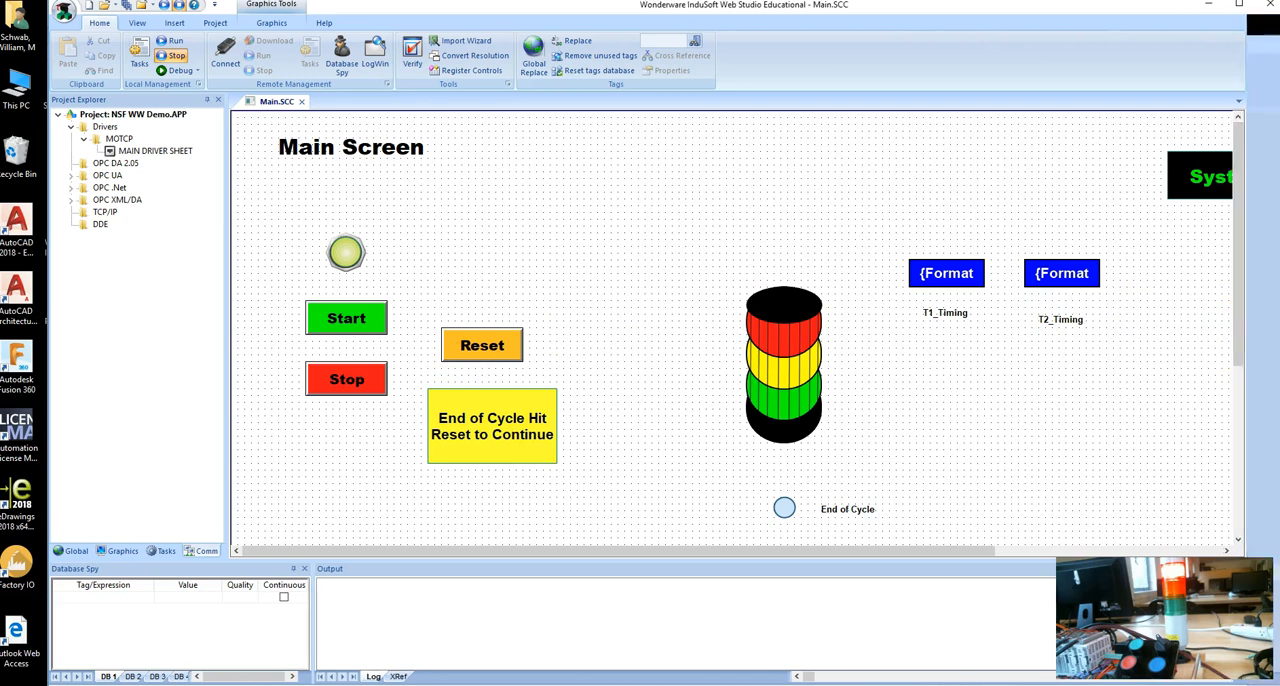
# Switch to InduSoft Web Studio, reset and start the process on the running Main Screen, and exit the runtime view.
pyautogui.moveTo(1246, 346); pyautogui.dragTo(1279, 346)
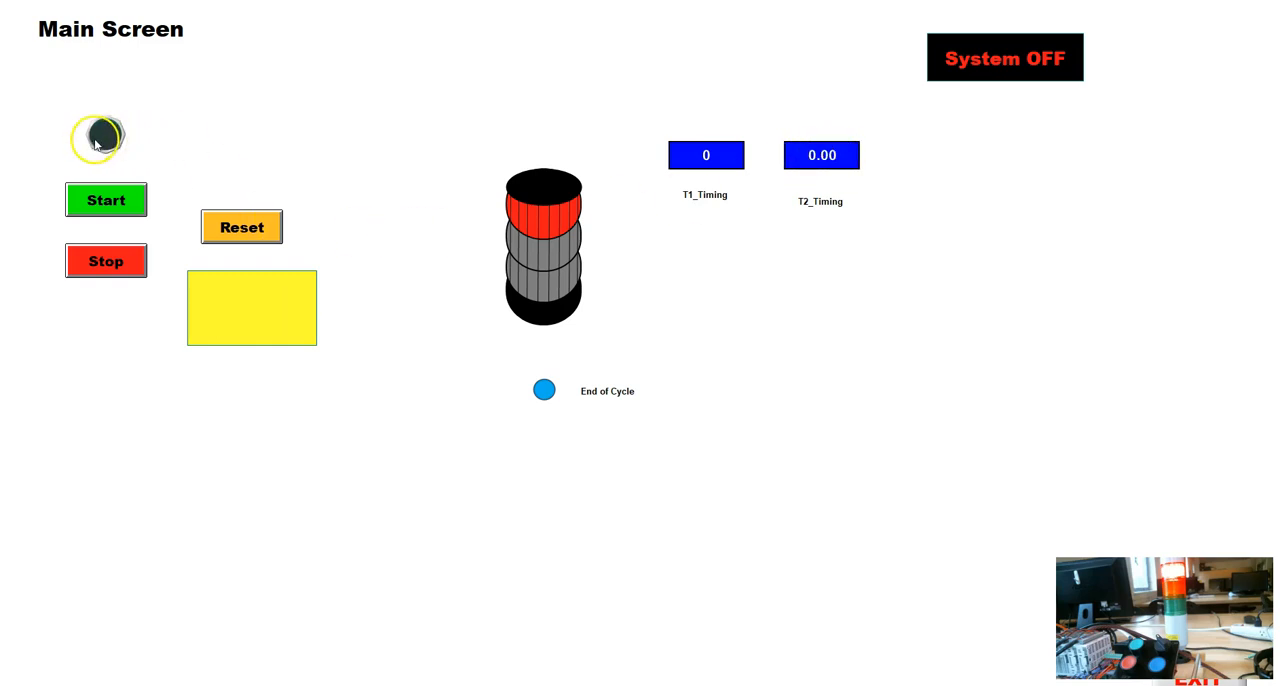
pyautogui.click(249, 232)
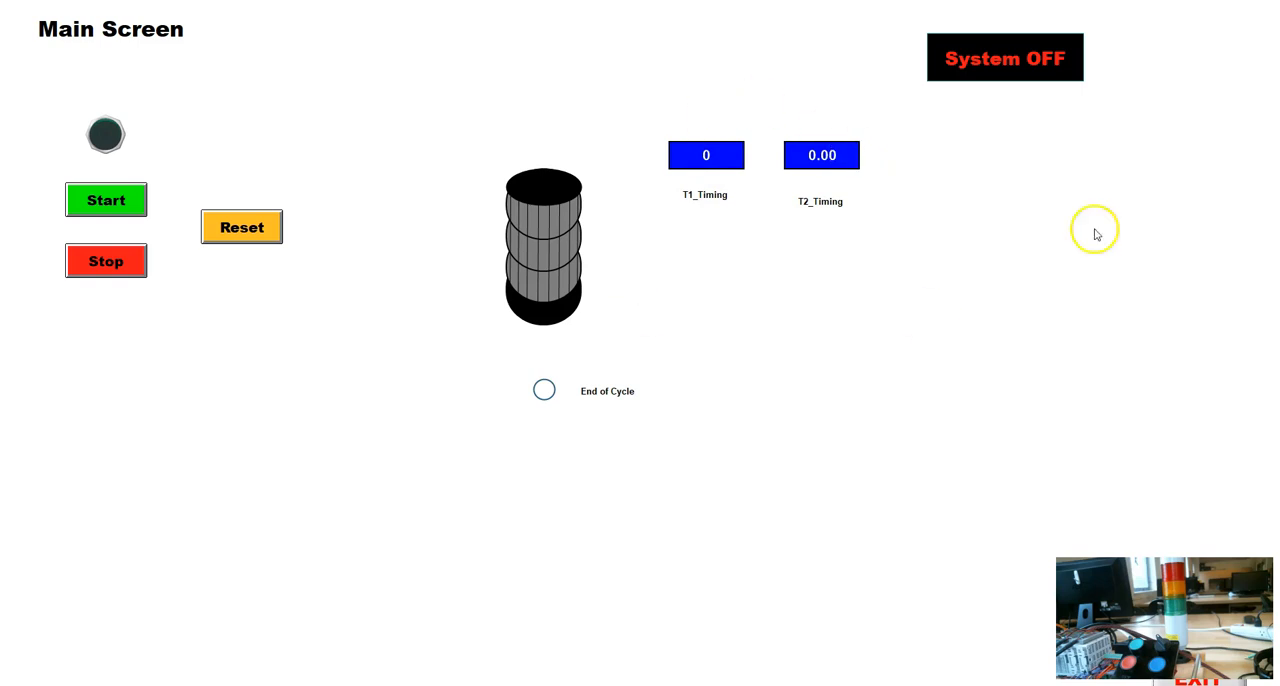
pyautogui.click(116, 205)
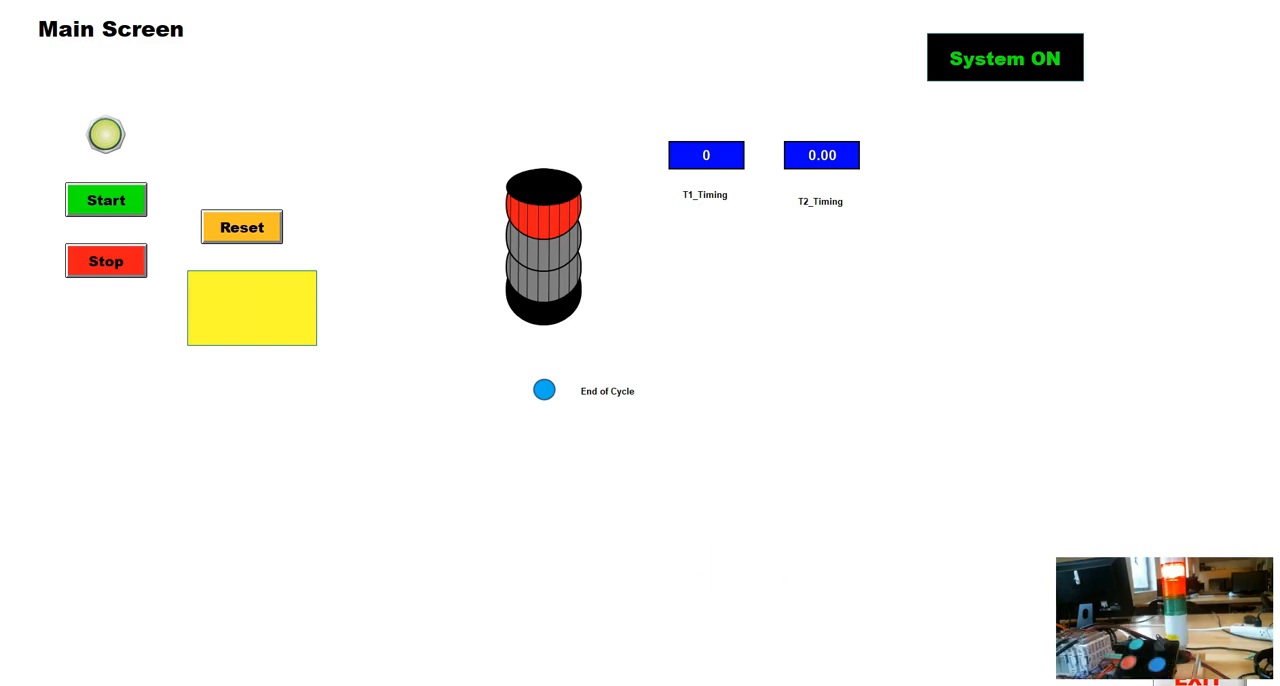
pyautogui.click(1199, 674)
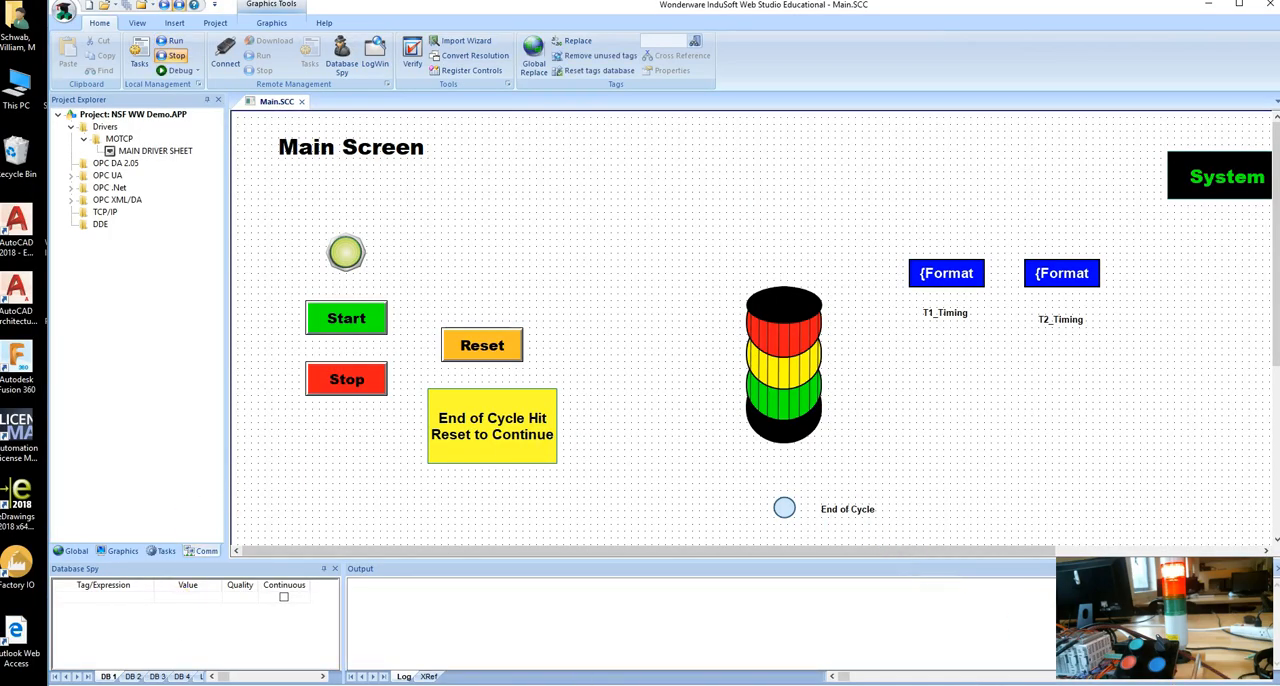
# Examine the live ladder in CLICK Programming Software, return to the running InduSoft HMI to compare its stack light, and exit the runtime view.
pyautogui.hotkey('alt', 'Tab')
pyautogui.scroll(3, 415, 313)
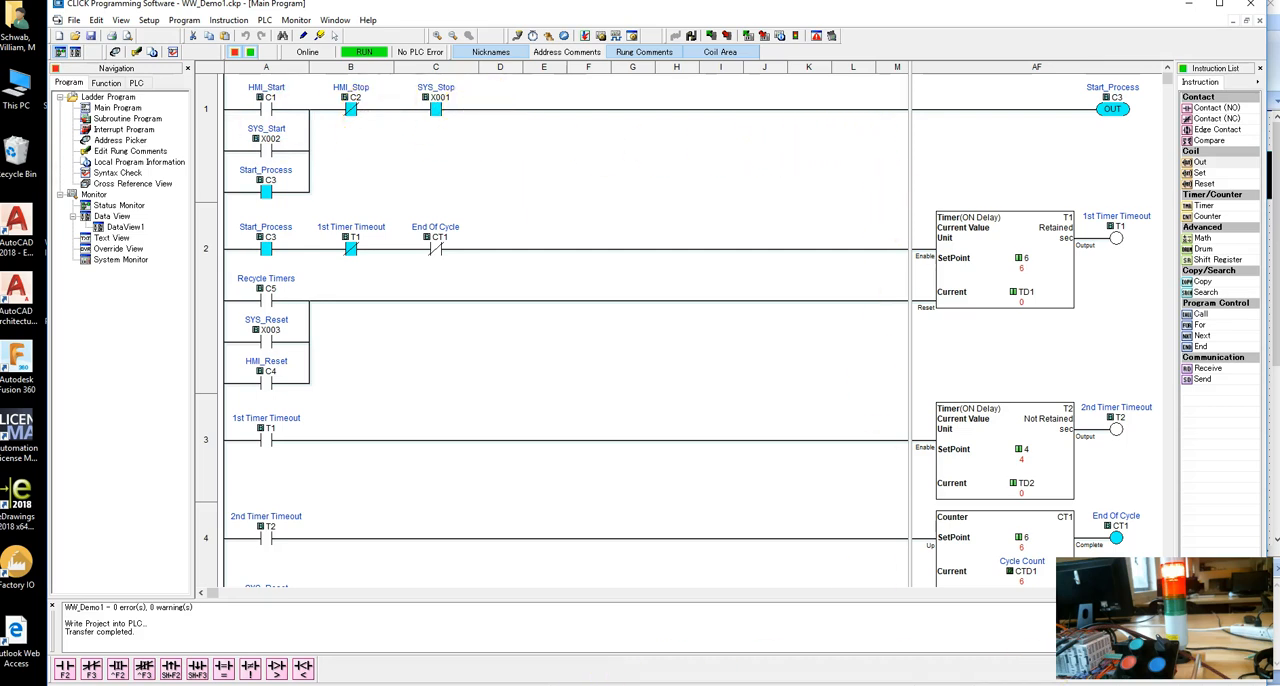
pyautogui.click(620, 684)
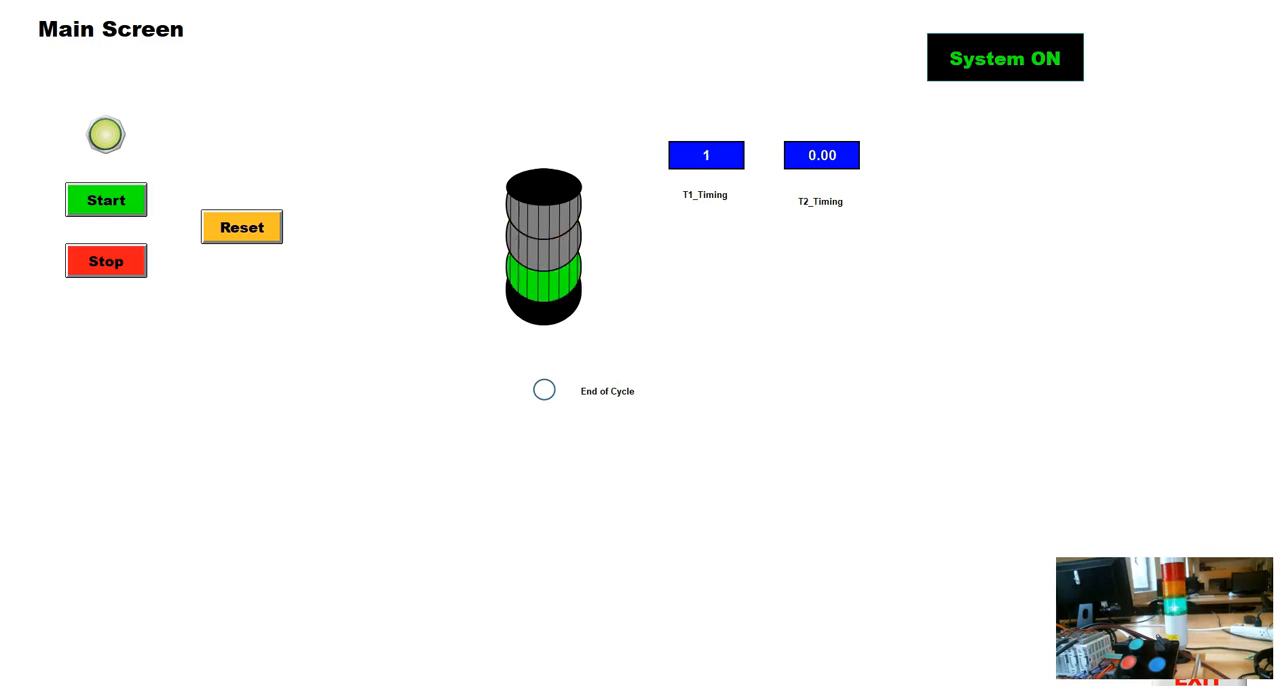
pyautogui.click(1197, 675)
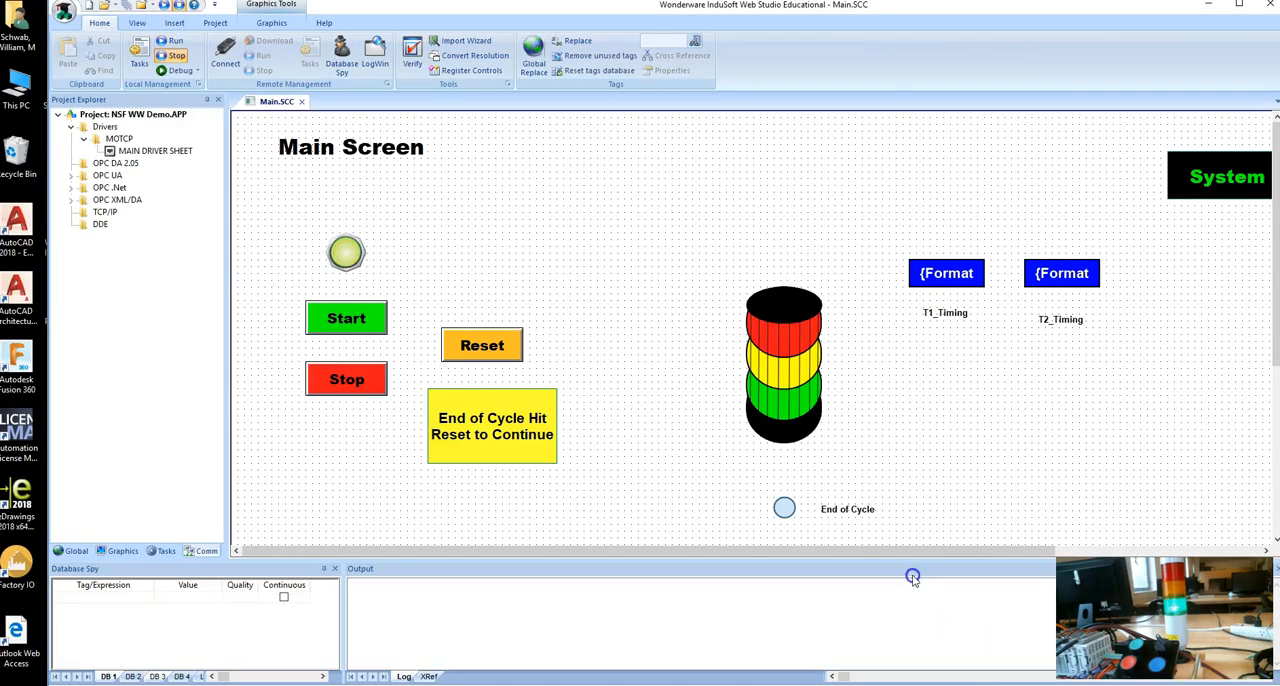
# Duplicate the End of Cycle label just below the original and link the copy's text to the End_of_Cycle tag.
pyautogui.scroll(-3, 908, 503)
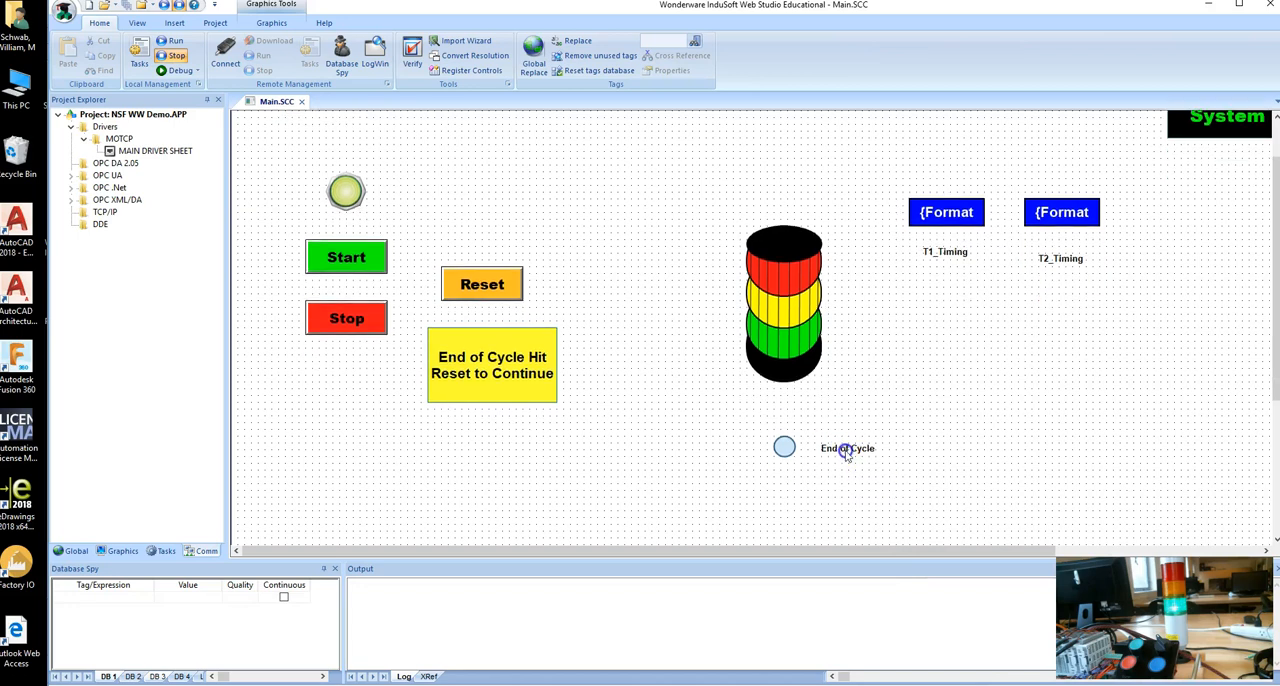
pyautogui.click(846, 450)
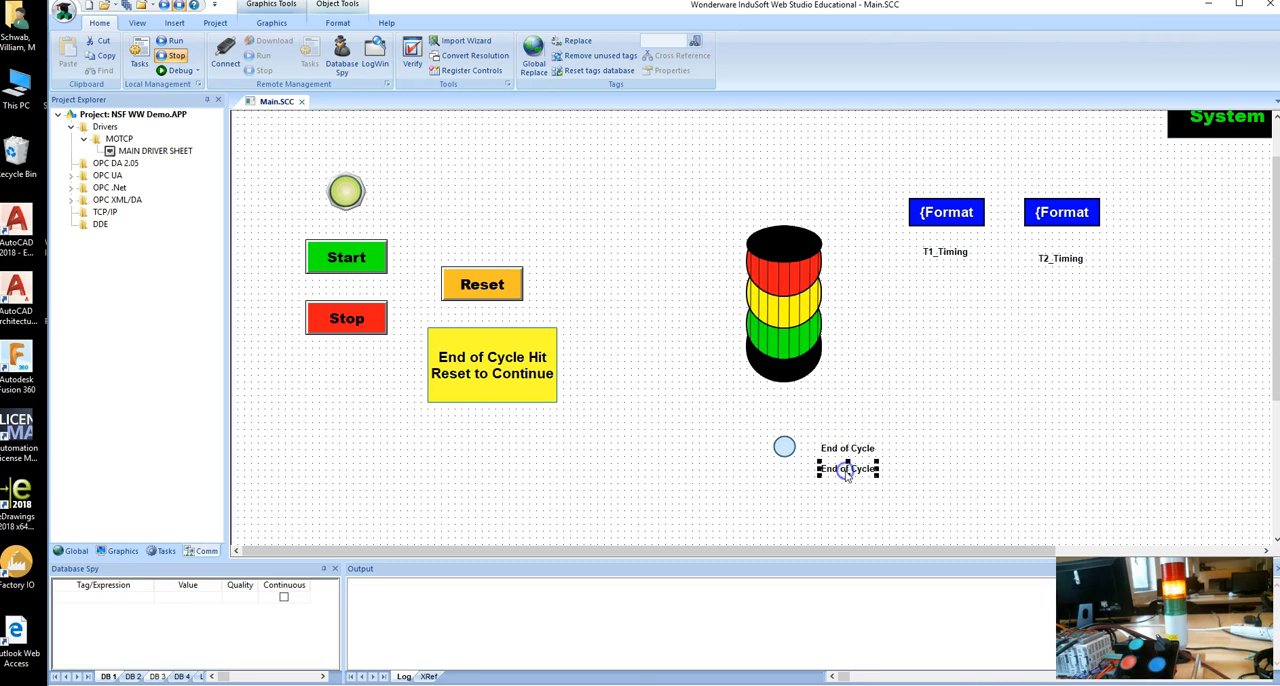
pyautogui.doubleClick(848, 471)
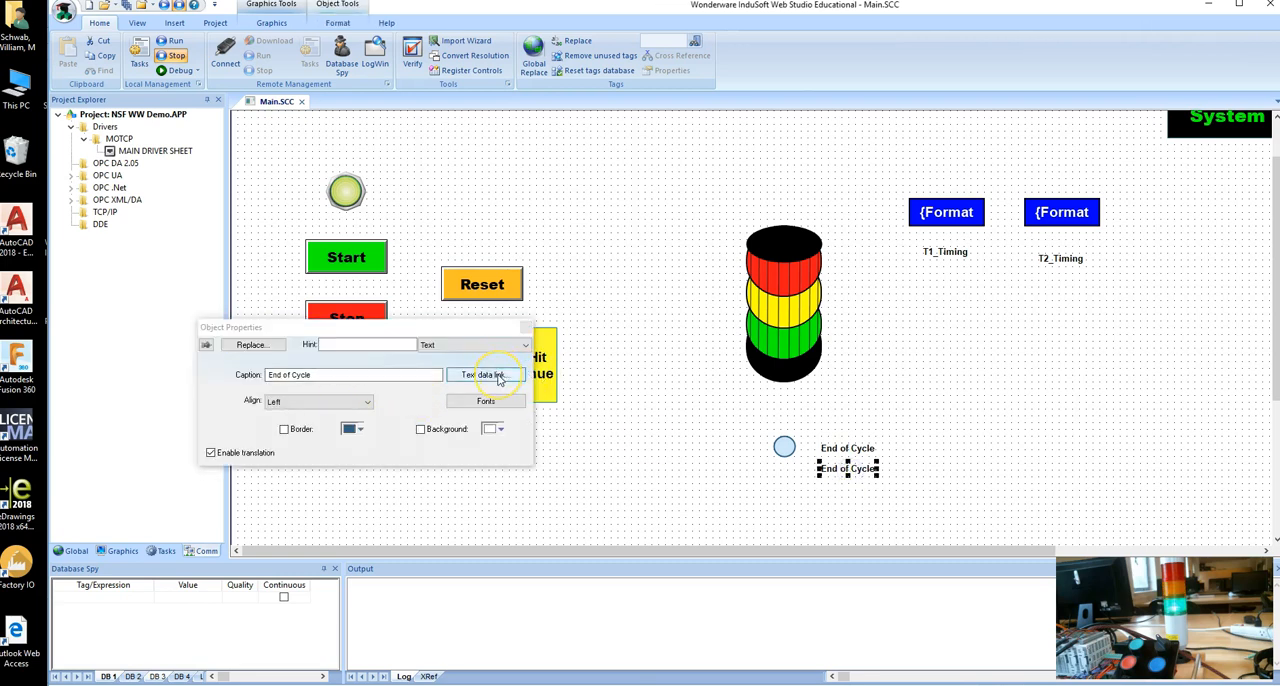
pyautogui.click(499, 376)
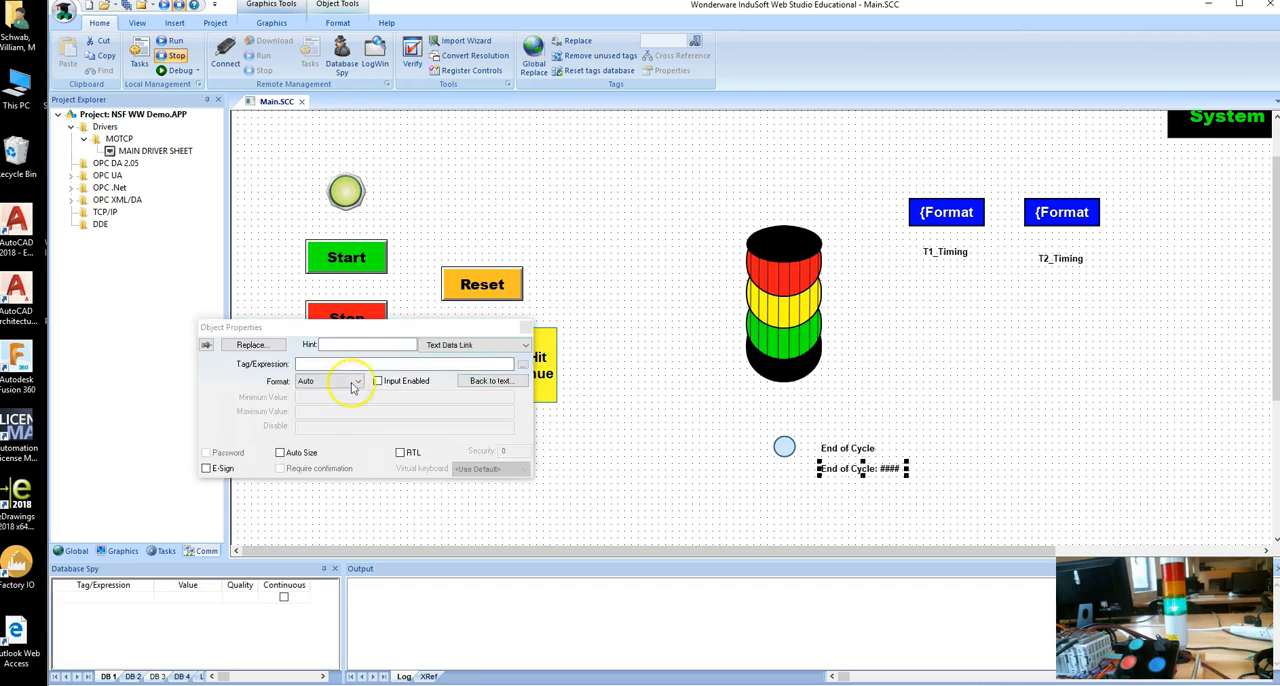
pyautogui.click(522, 368)
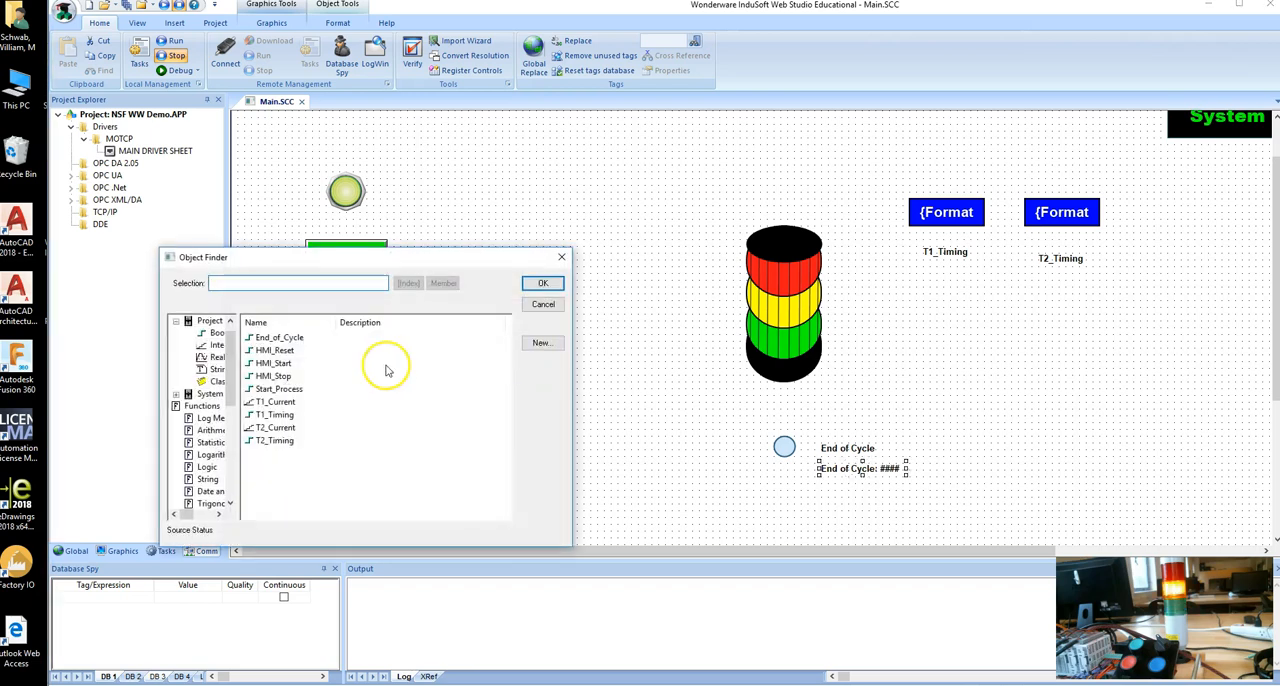
pyautogui.click(260, 338)
pyautogui.doubleClick(258, 339)
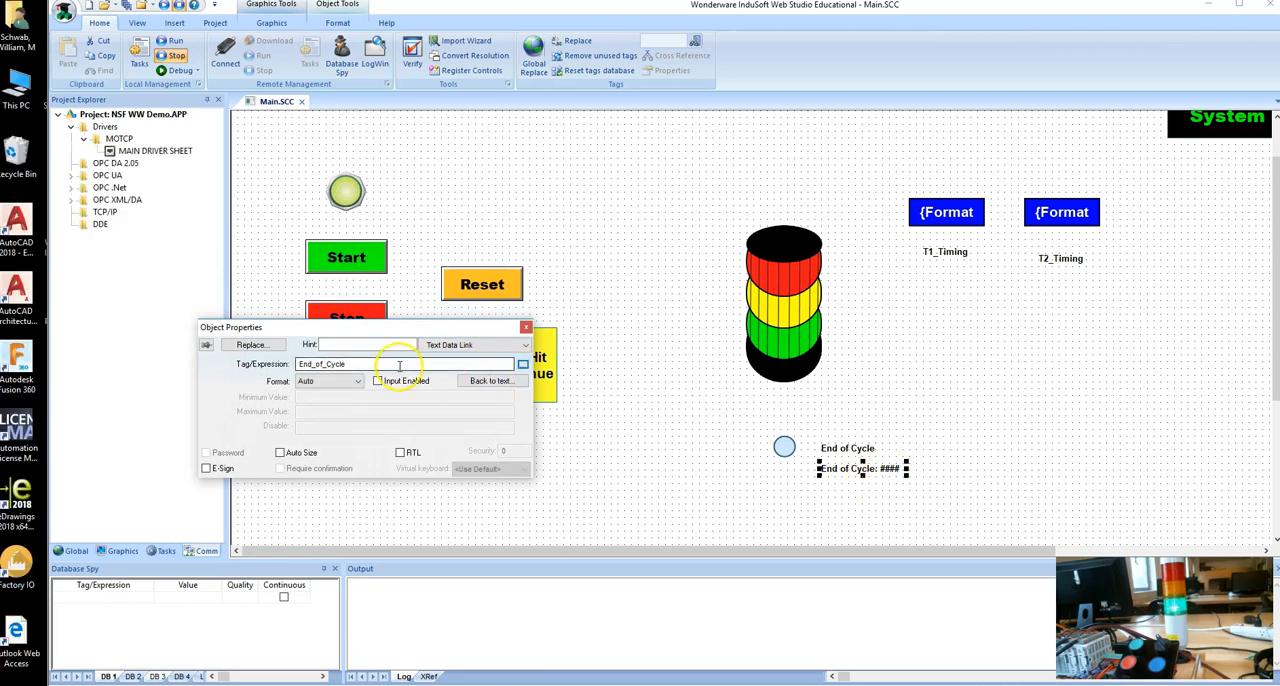
# Set the copied label's caption to "End of Cycle: ##" and close its properties.
pyautogui.click(523, 346)
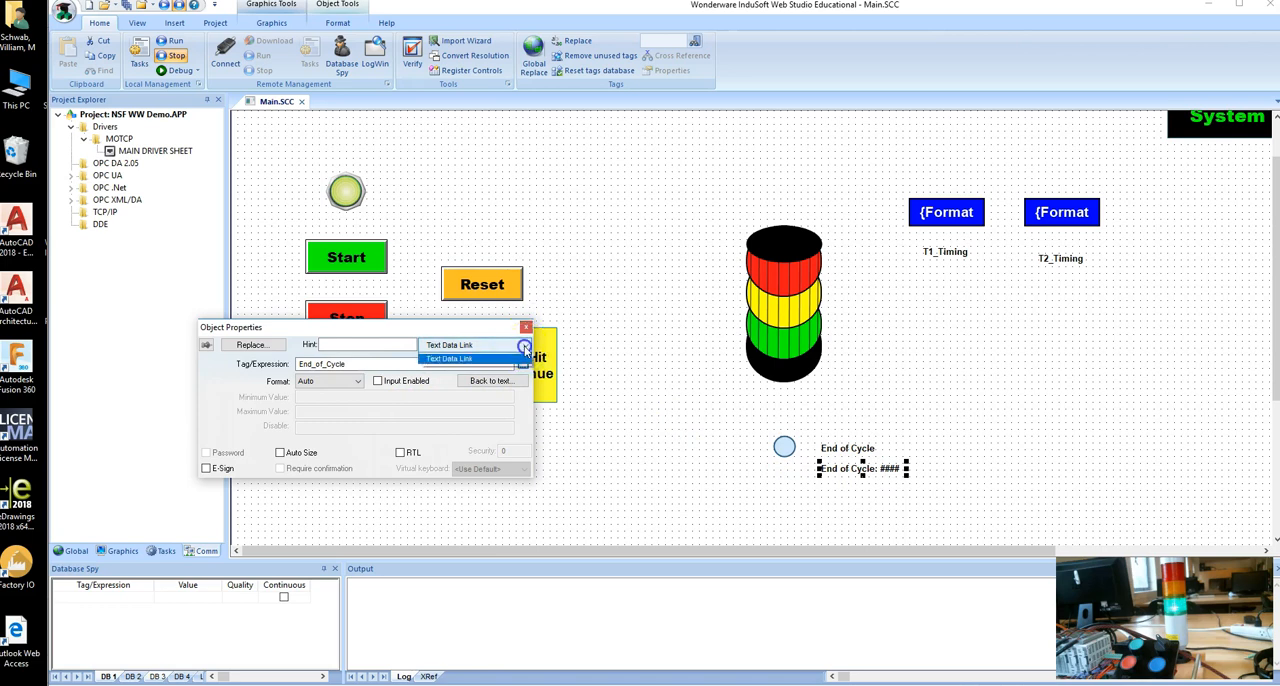
pyautogui.click(482, 359)
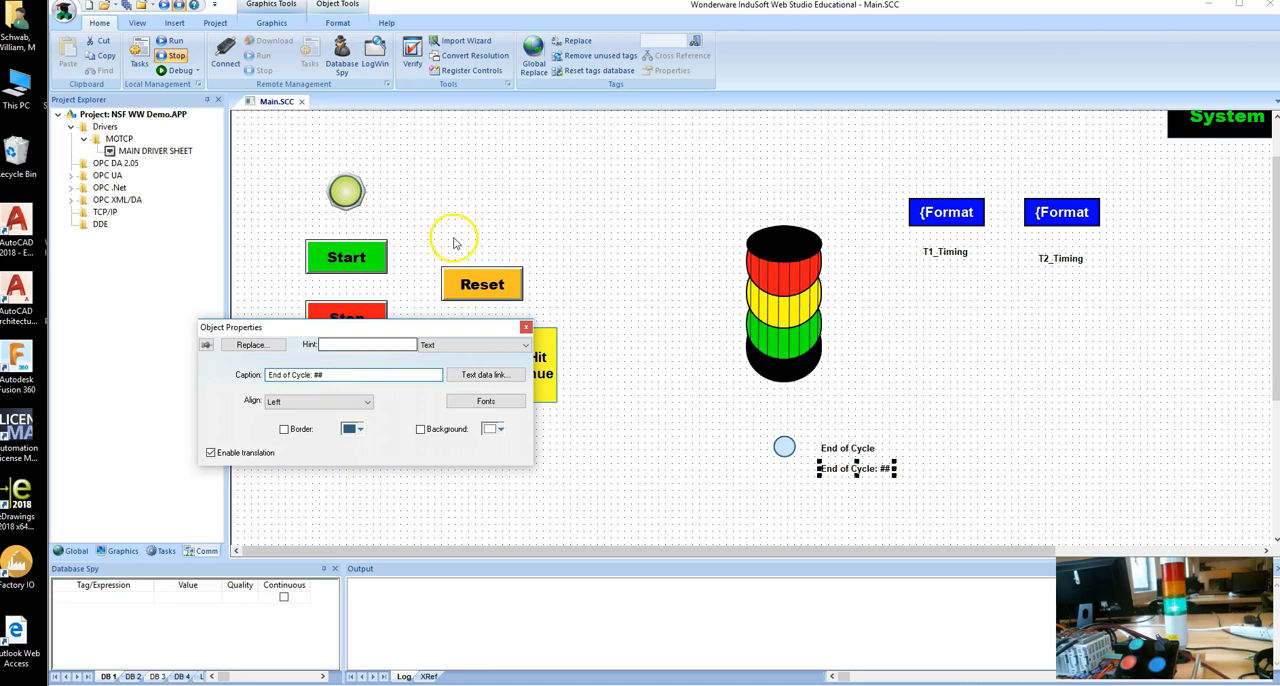
pyautogui.click(525, 329)
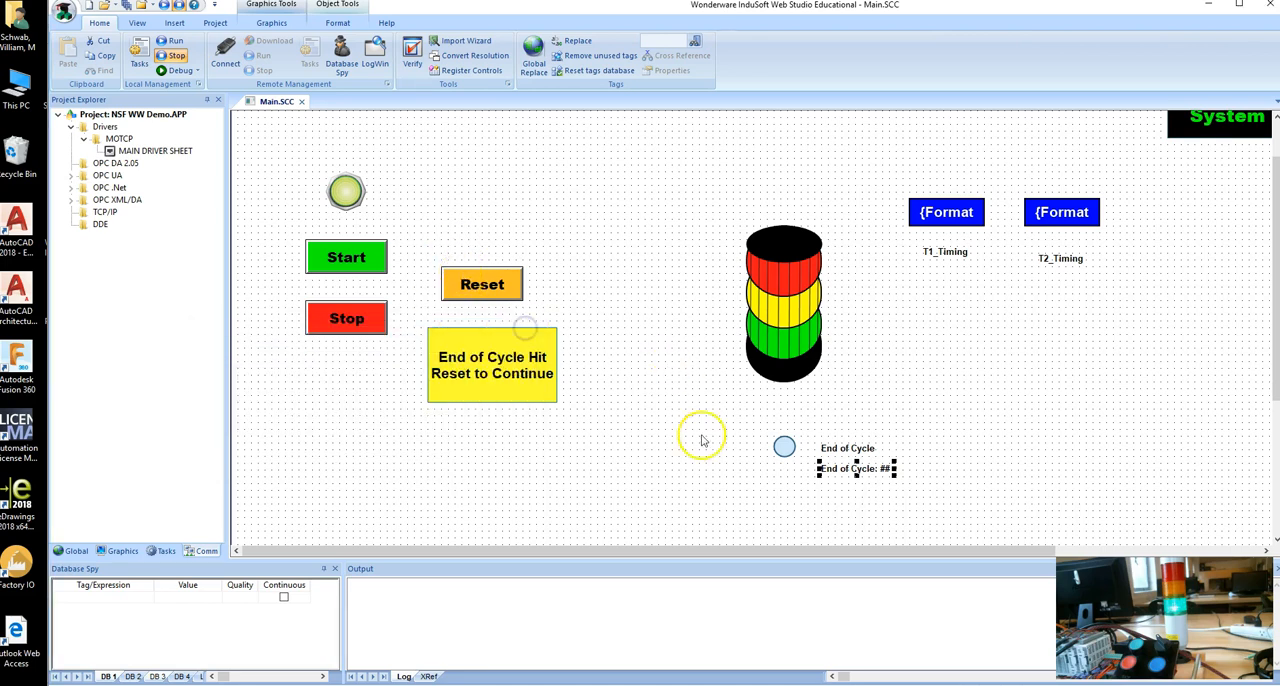
pyautogui.click(702, 433)
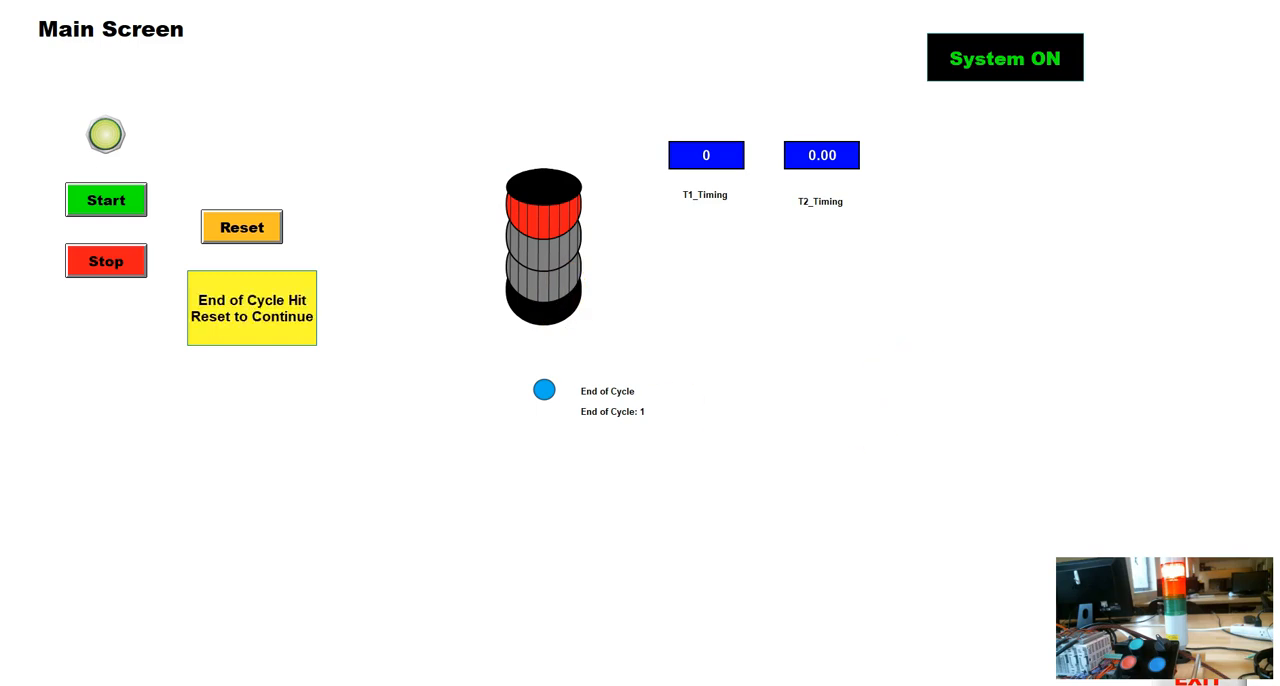
# Exit the HMI runtime, check the live End Of Cycle counter rung in CLICK Programming Software, and return to InduSoft Web Studio.
pyautogui.click(1197, 681)
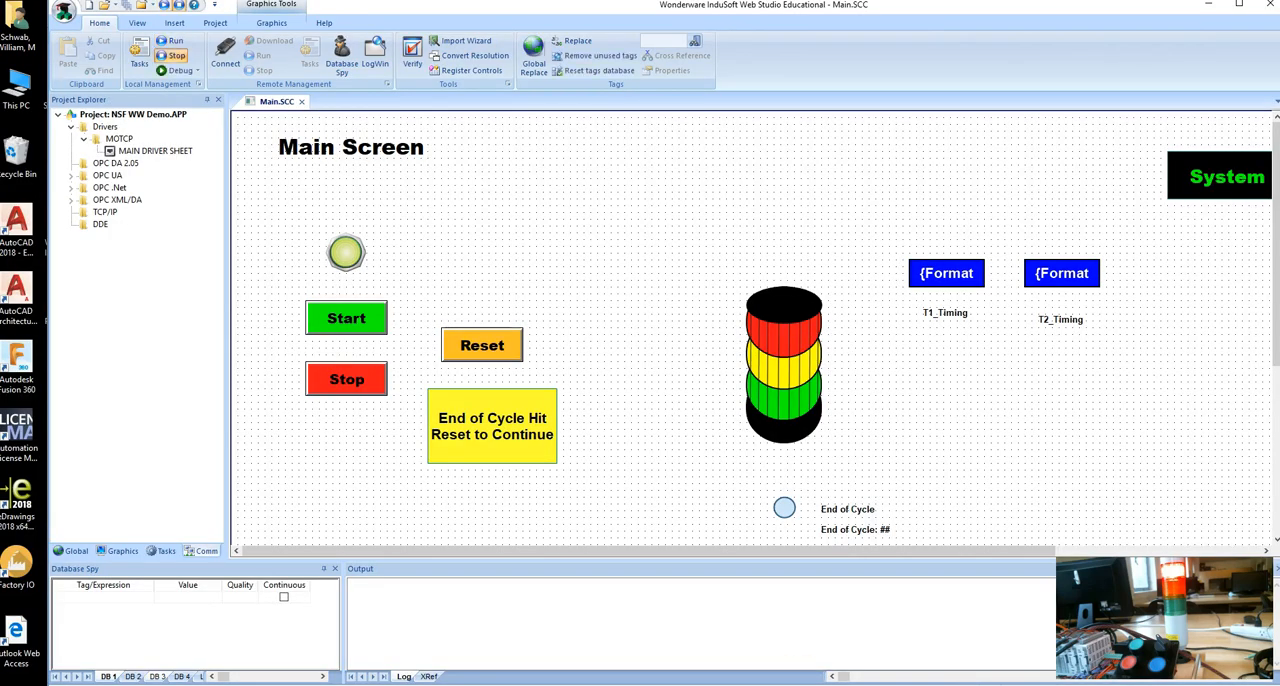
pyautogui.click(520, 684)
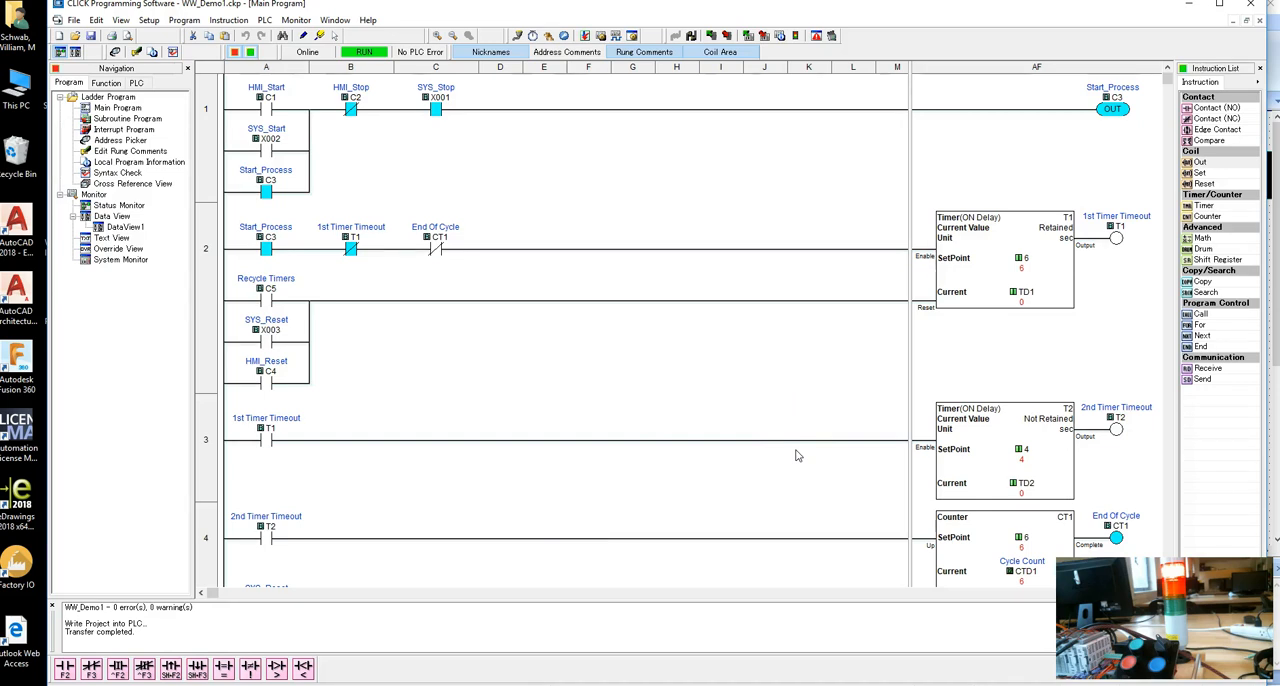
pyautogui.hotkey('alt', 'Tab')
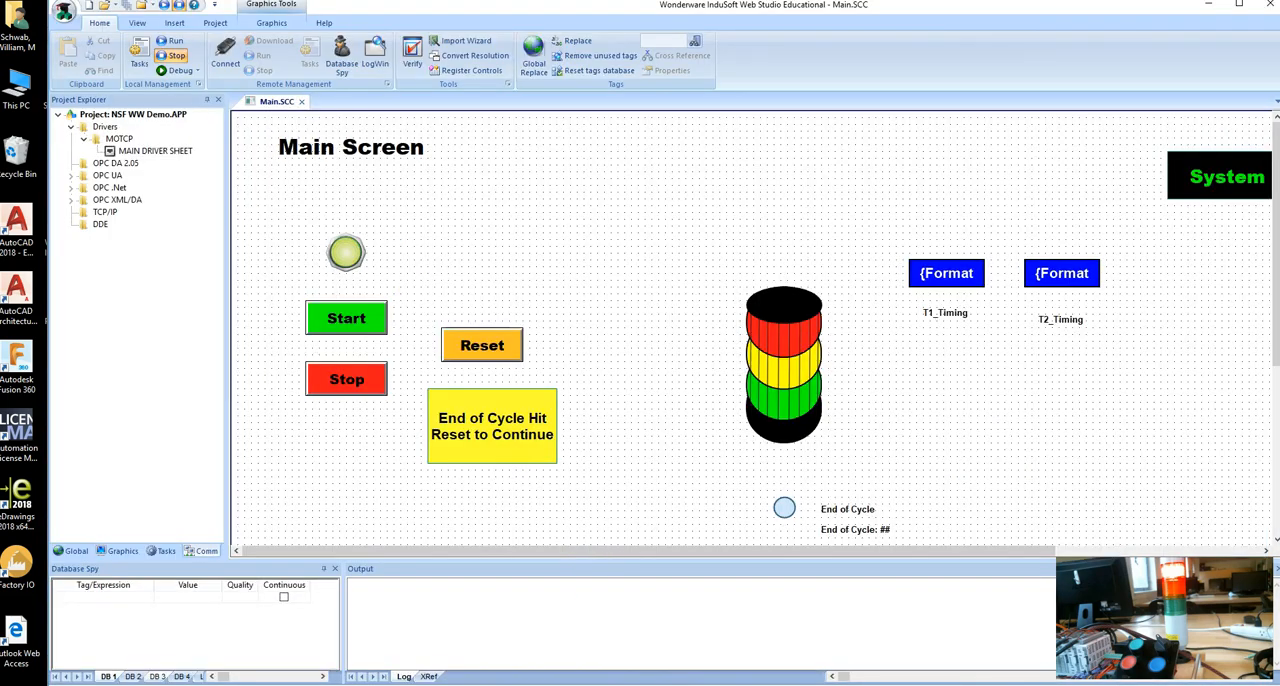